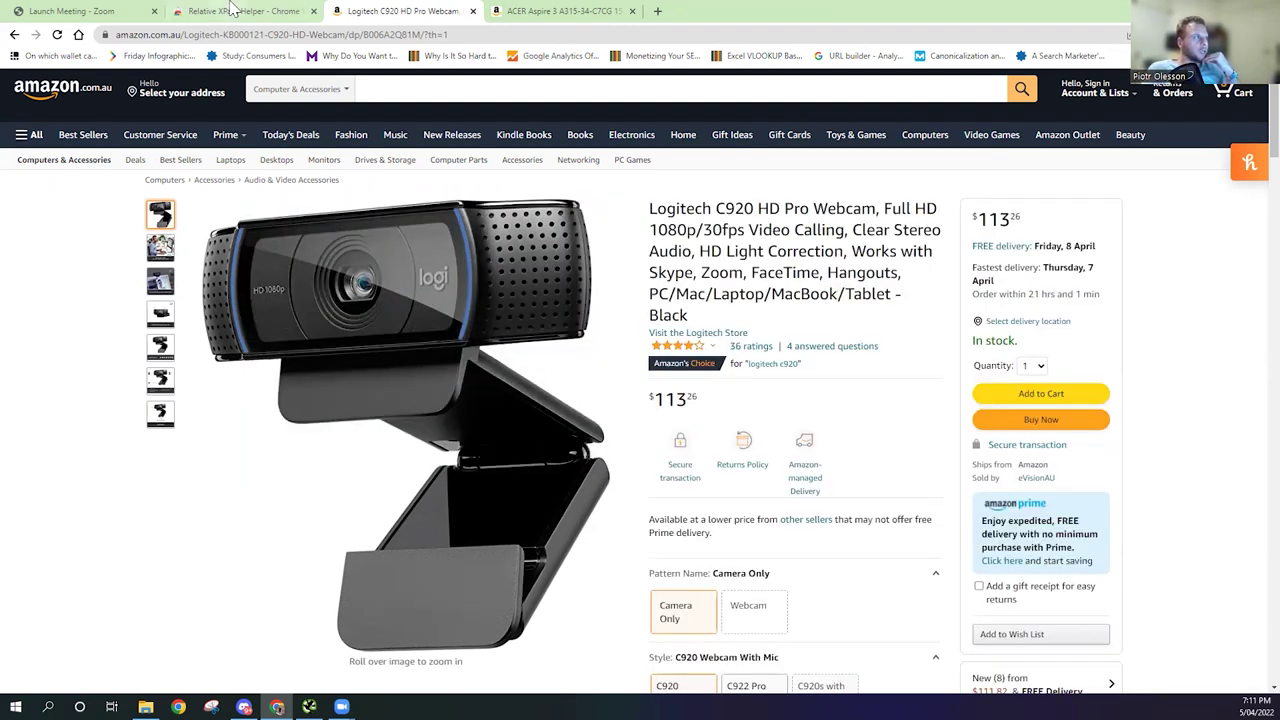
# Step: Highlight the Relative XPath Helper extension title, briefly show Screaming Frog, then return to the Logitech C920 tab
pyautogui.click(231, 10)
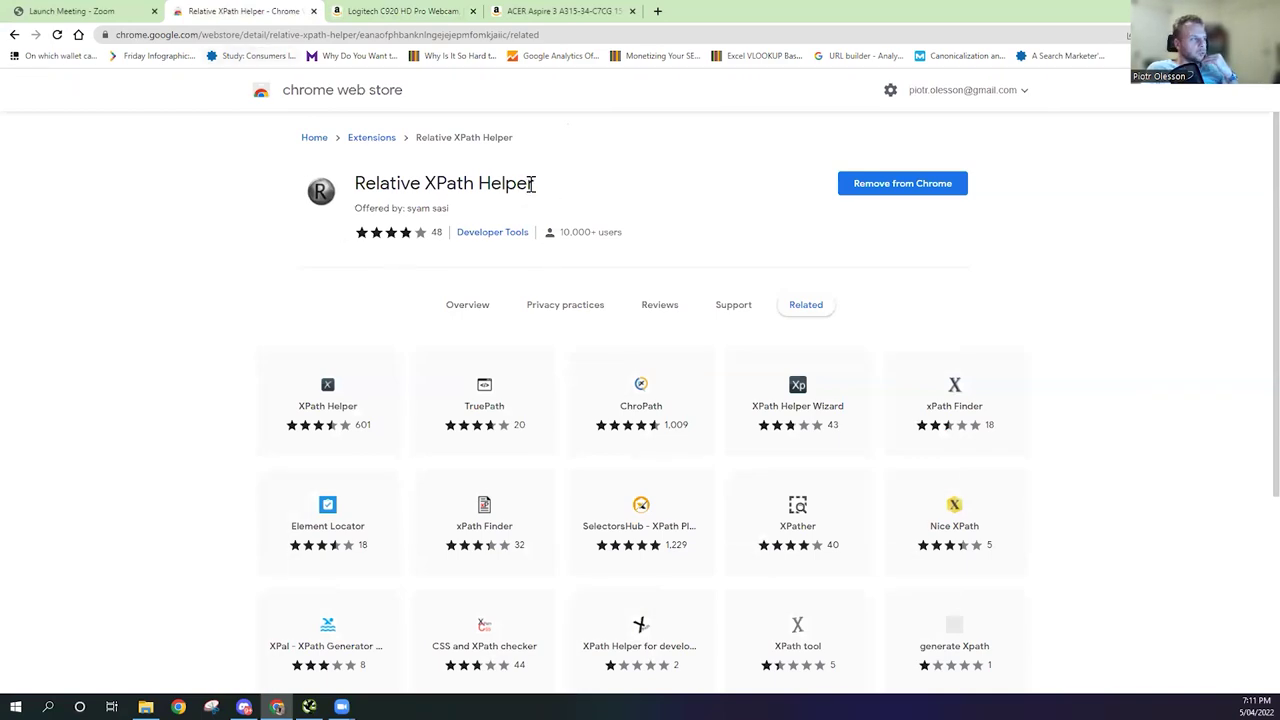
pyautogui.moveTo(532, 185); pyautogui.dragTo(352, 190)
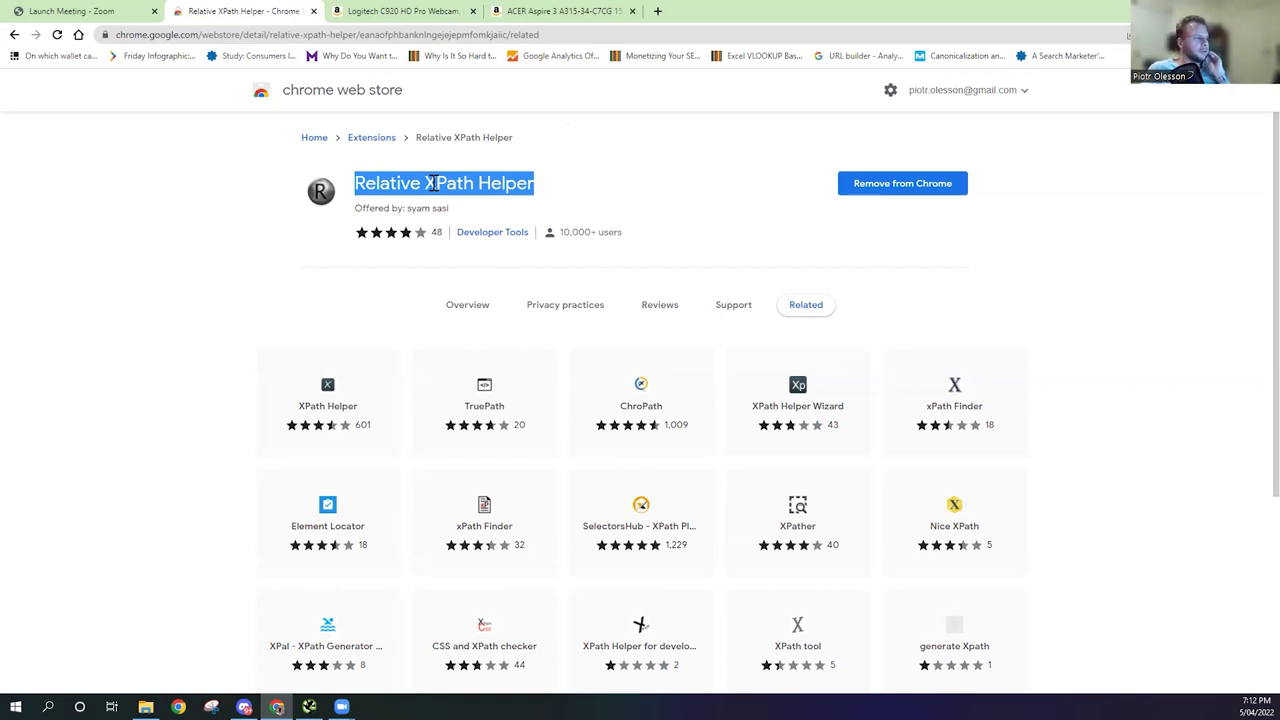
pyautogui.click(309, 706)
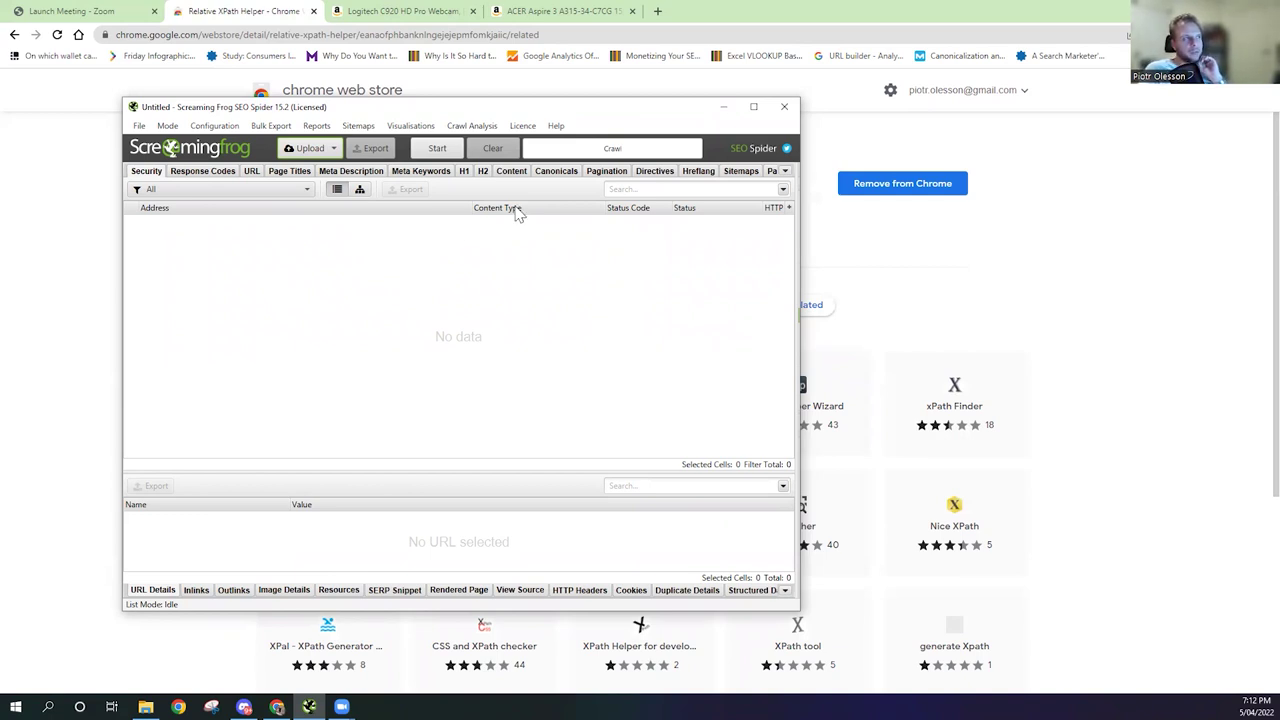
pyautogui.click(725, 107)
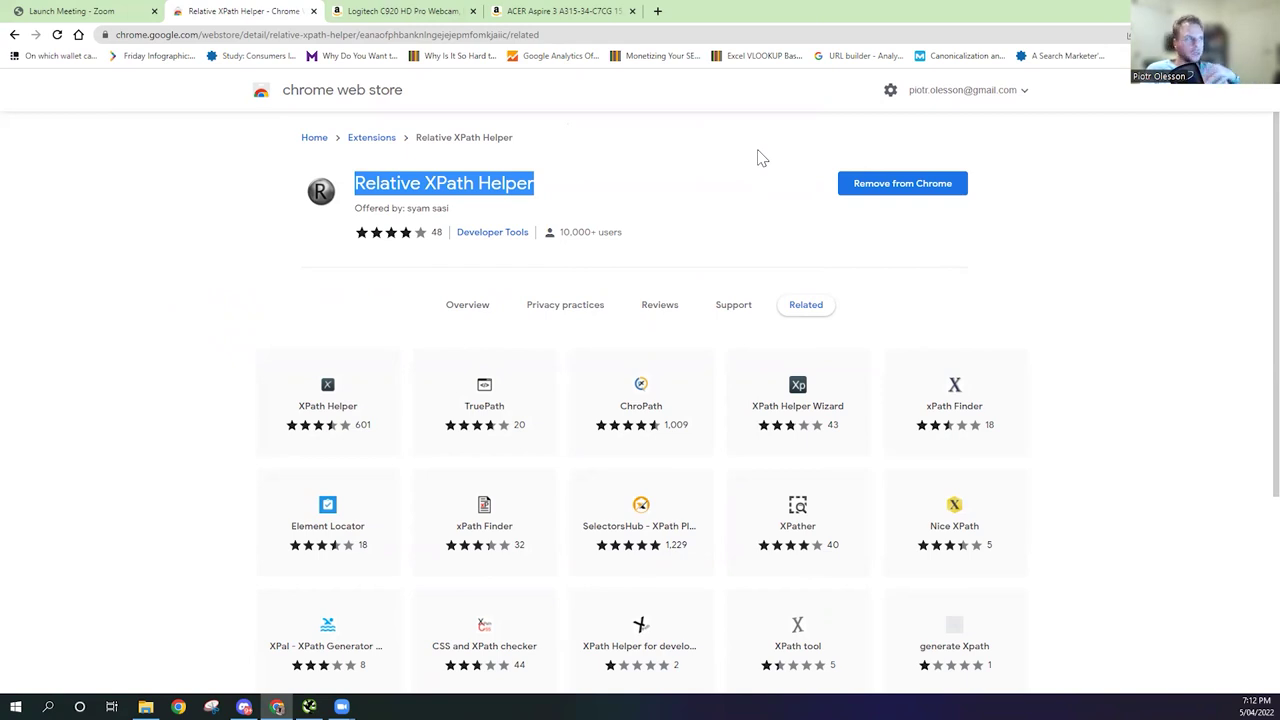
pyautogui.click(412, 11)
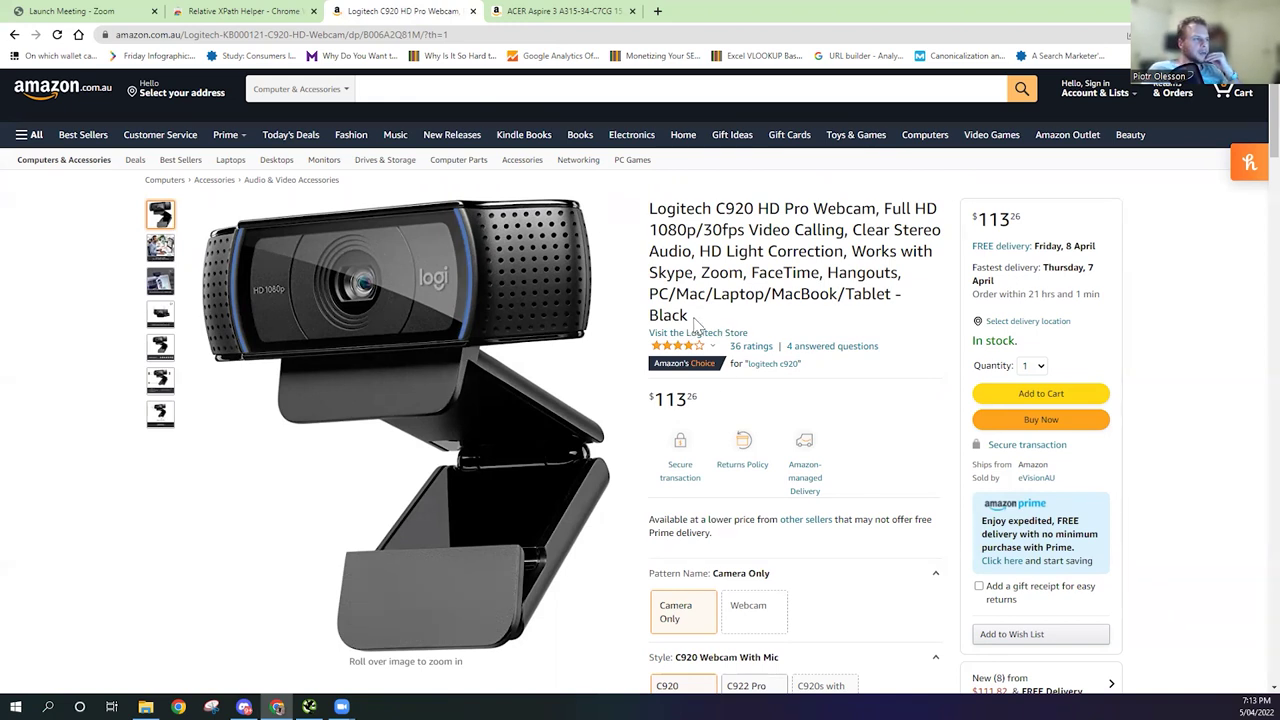
# Step: Select the webcam's product title and open the XPath helper panel docked at the page bottom
pyautogui.moveTo(690, 318); pyautogui.dragTo(648, 210)
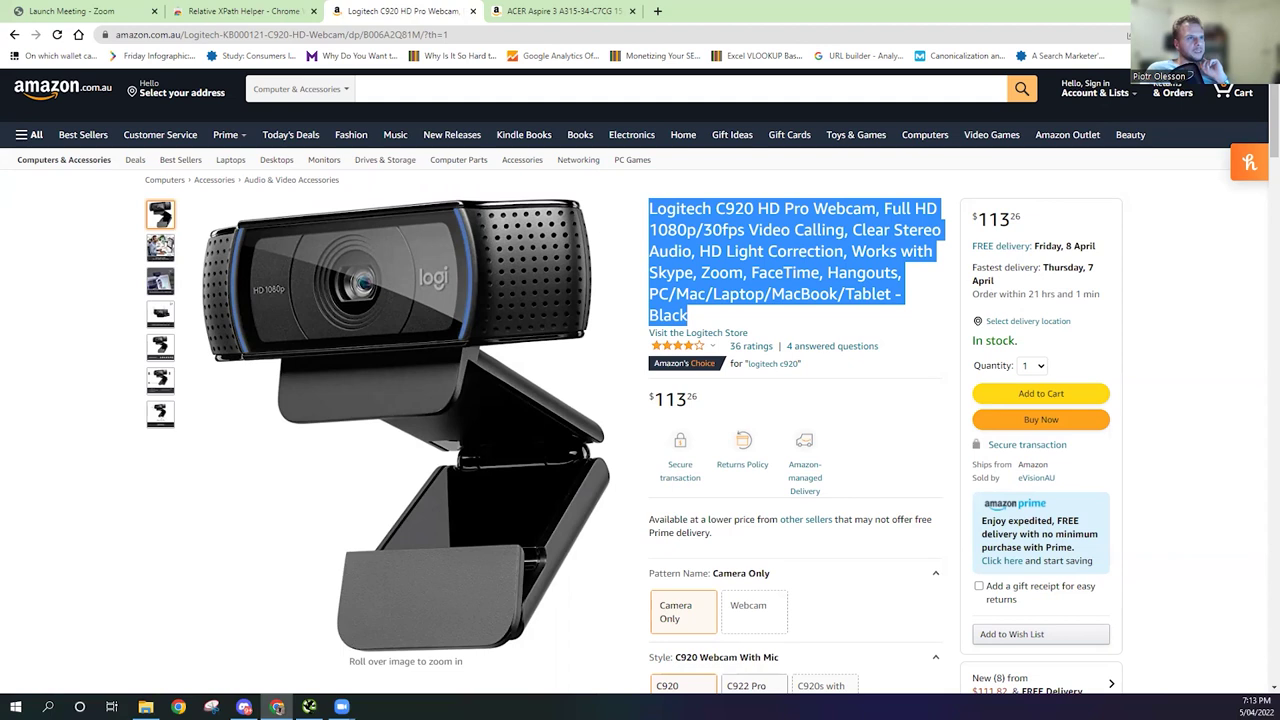
pyautogui.hotkey('ctrl', 'shift', 'x')
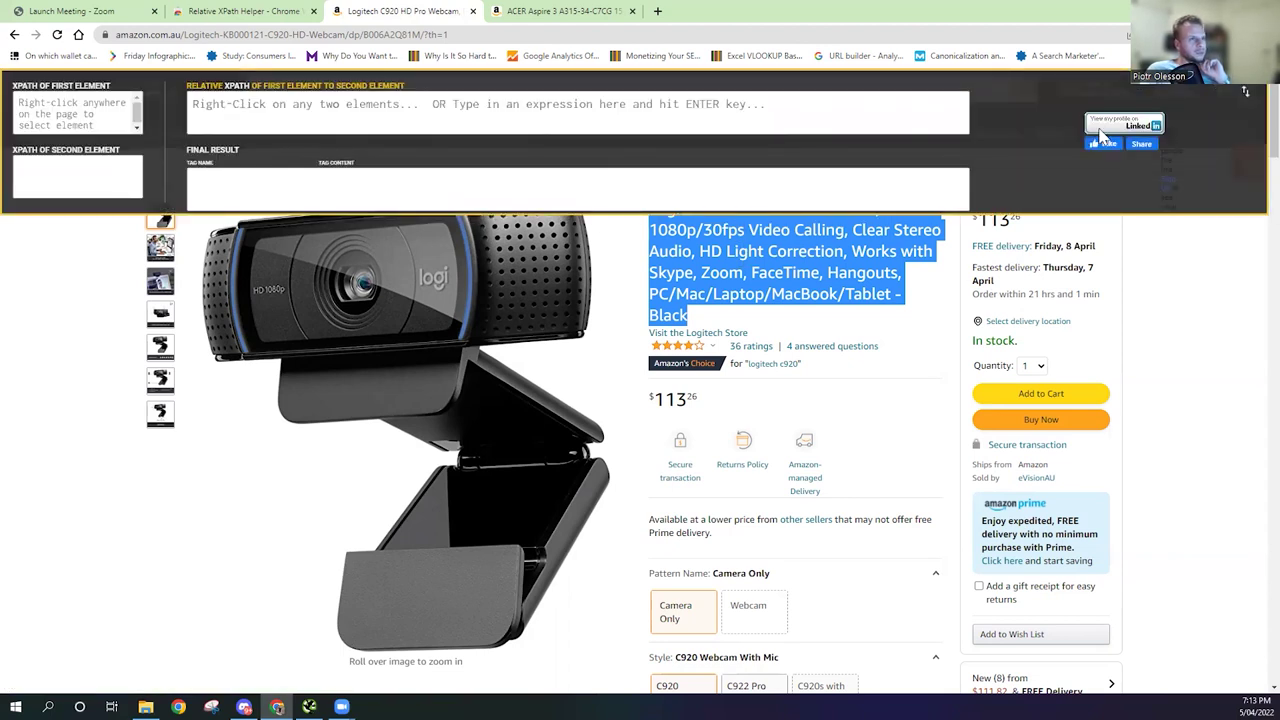
pyautogui.click(1165, 200)
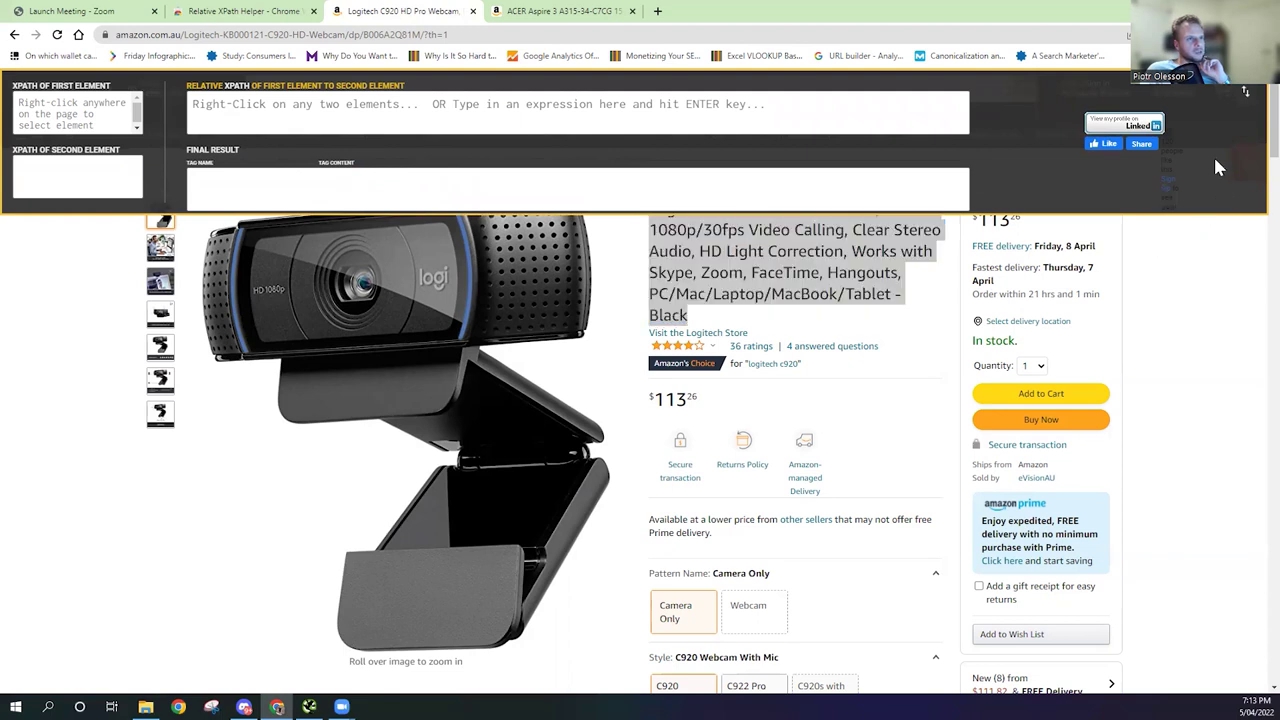
pyautogui.click(1246, 95)
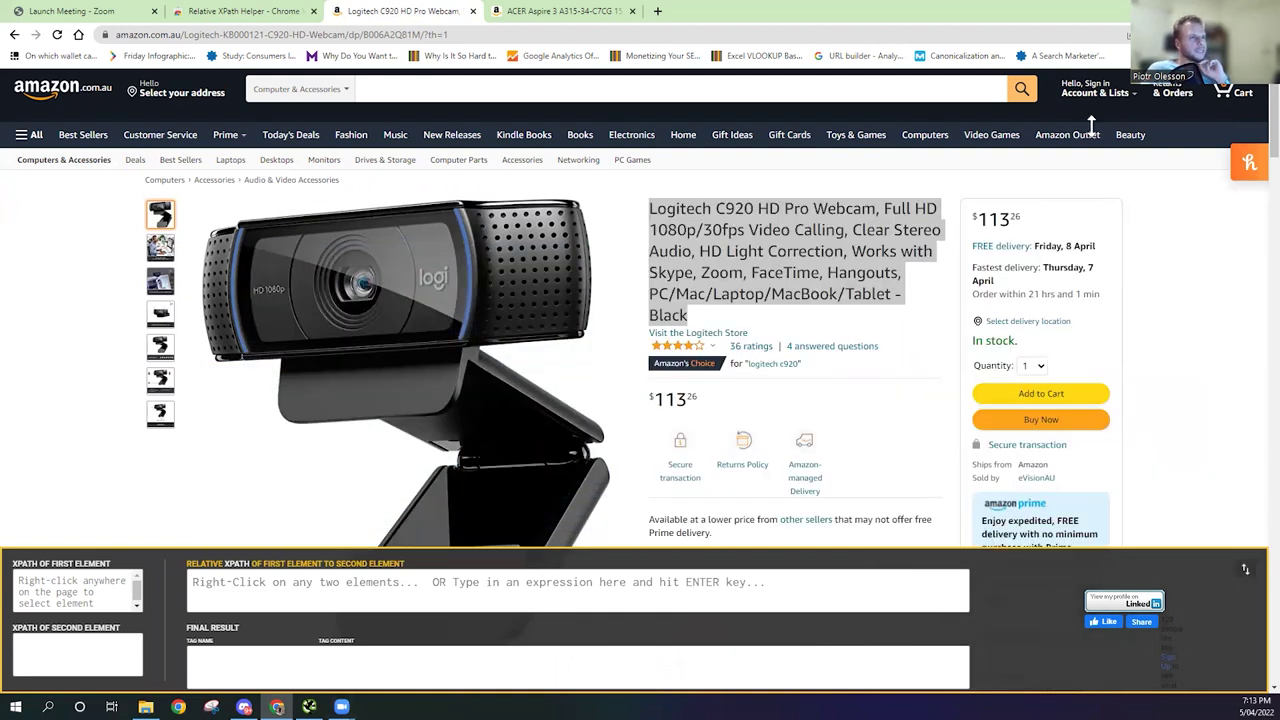
pyautogui.rightClick(866, 312)
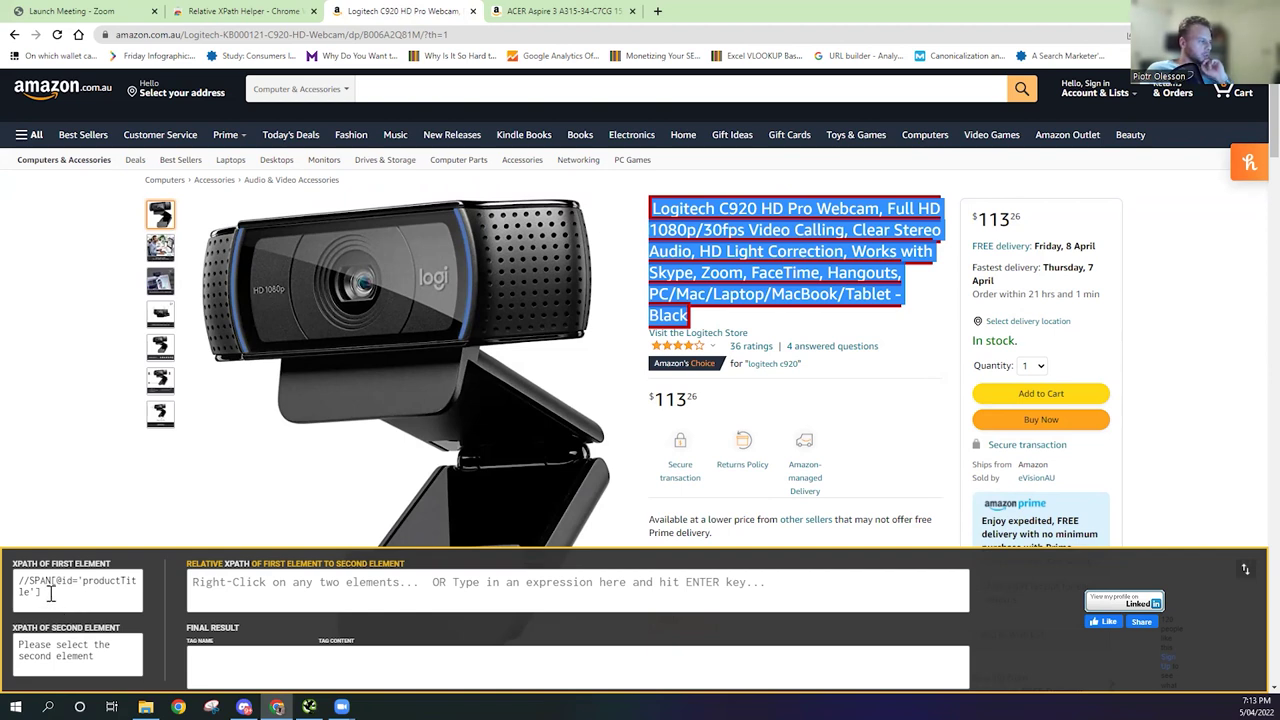
pyautogui.moveTo(50, 593); pyautogui.dragTo(18, 582)
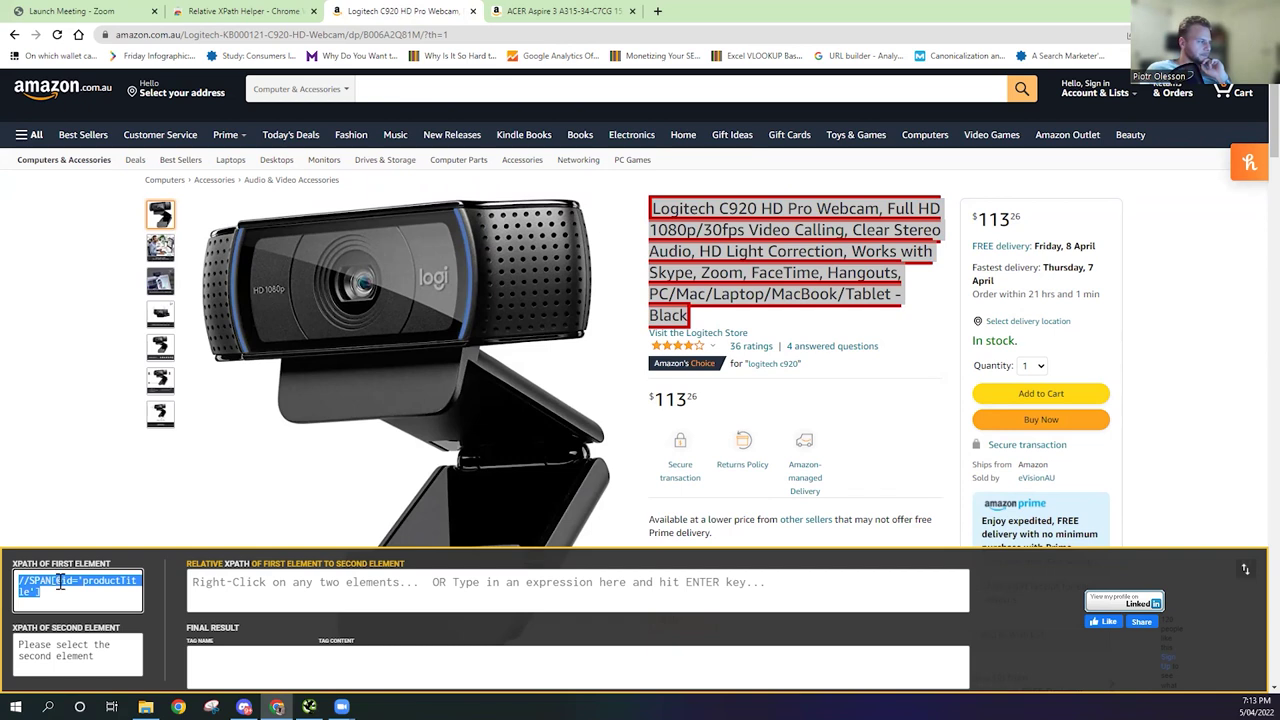
pyautogui.rightClick(60, 583)
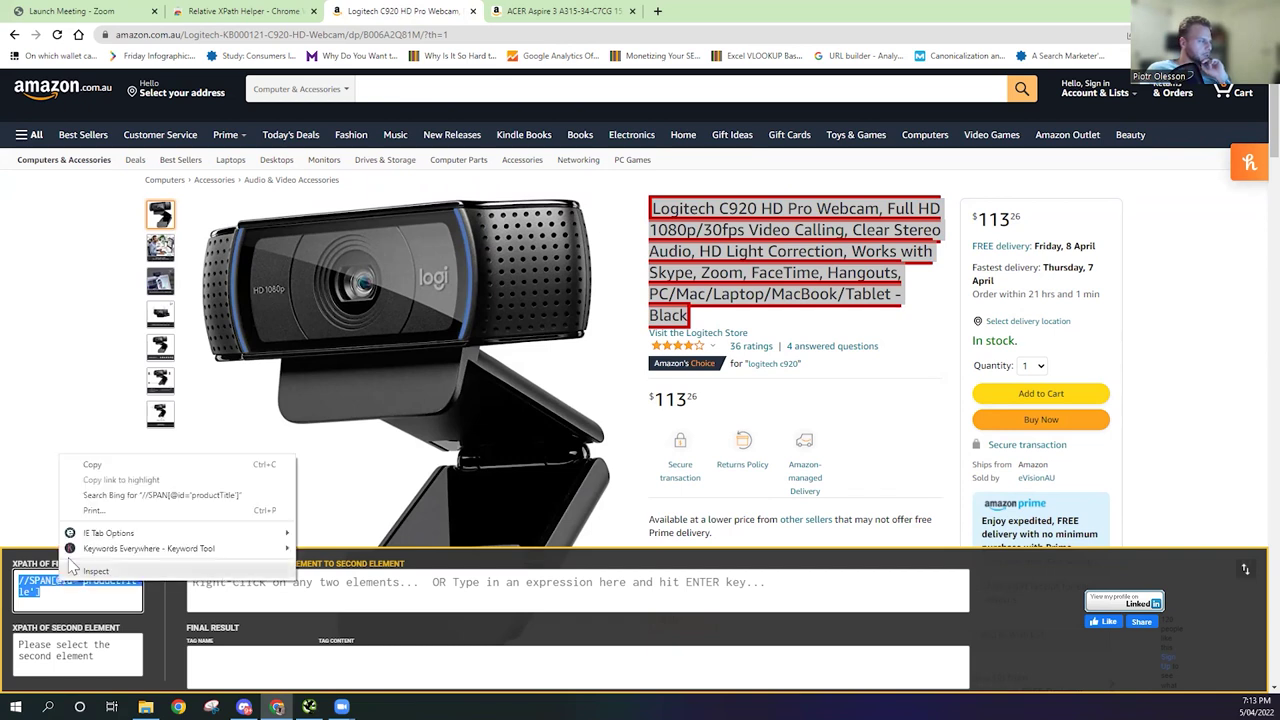
pyautogui.click(112, 468)
# Step: Maximize Screaming Frog, confirm List mode, and open Configuration > Custom > Extraction
pyautogui.moveTo(309, 706)
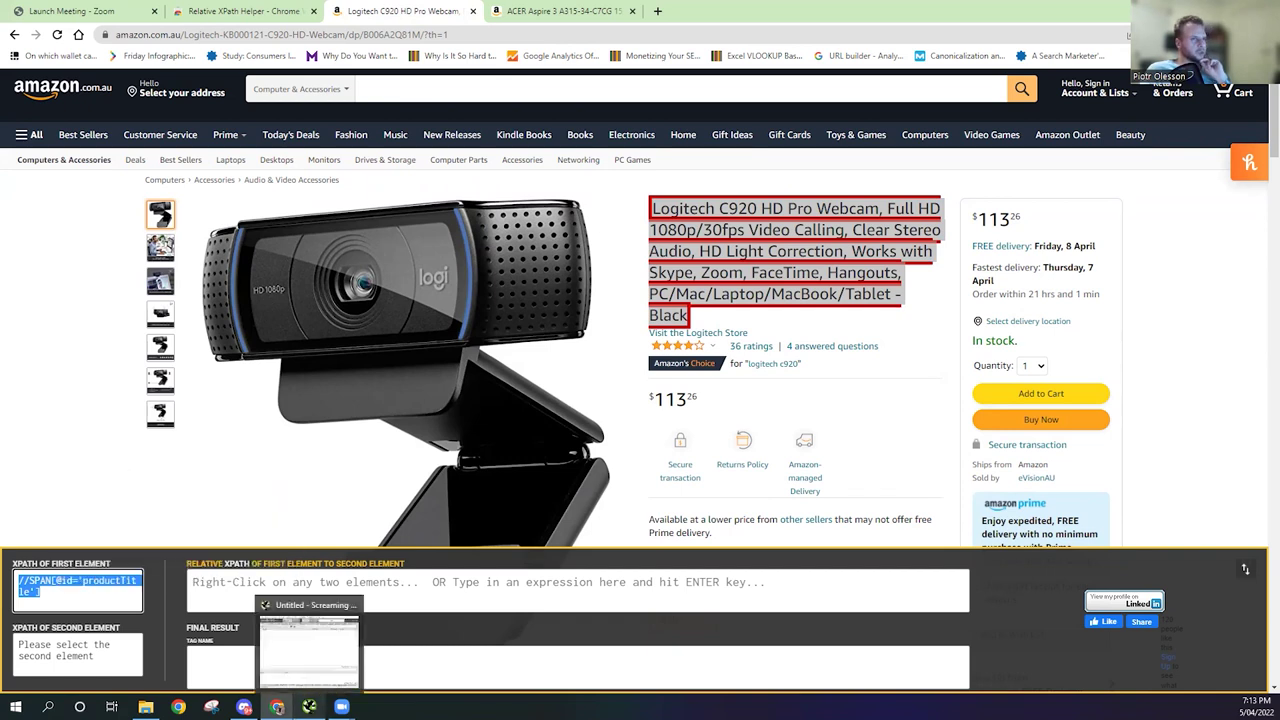
pyautogui.click(309, 650)
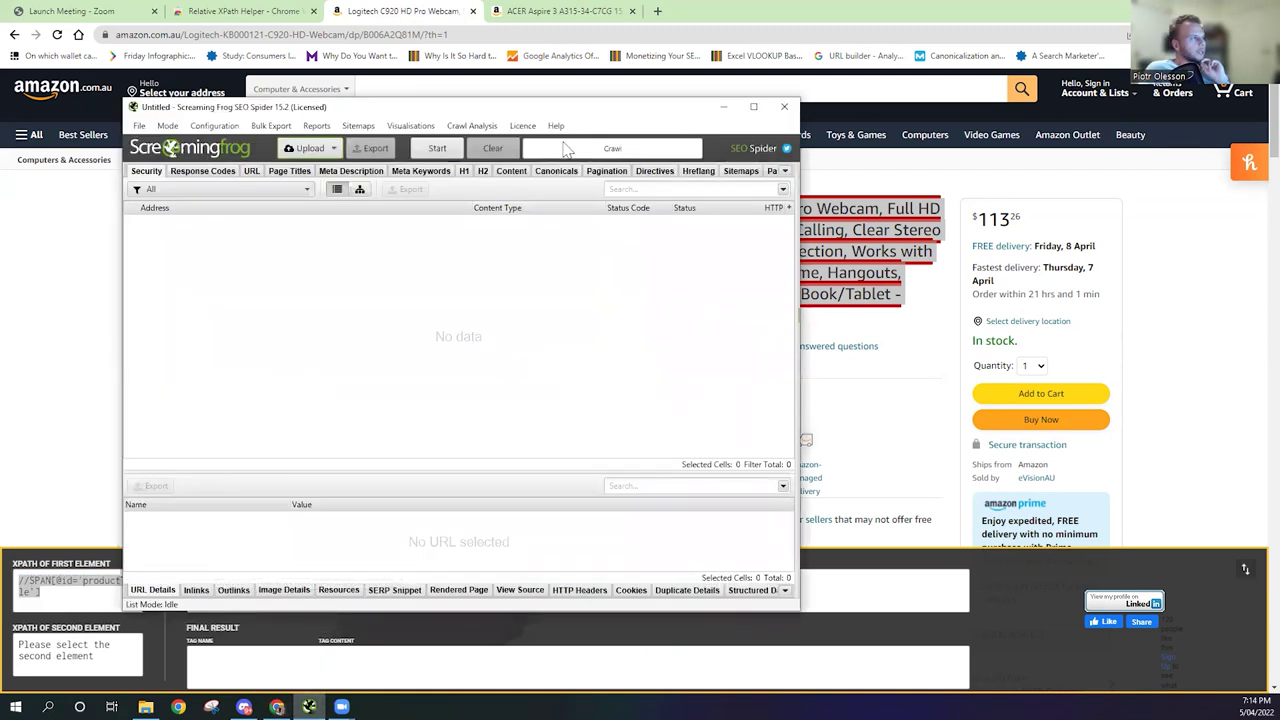
pyautogui.click(756, 107)
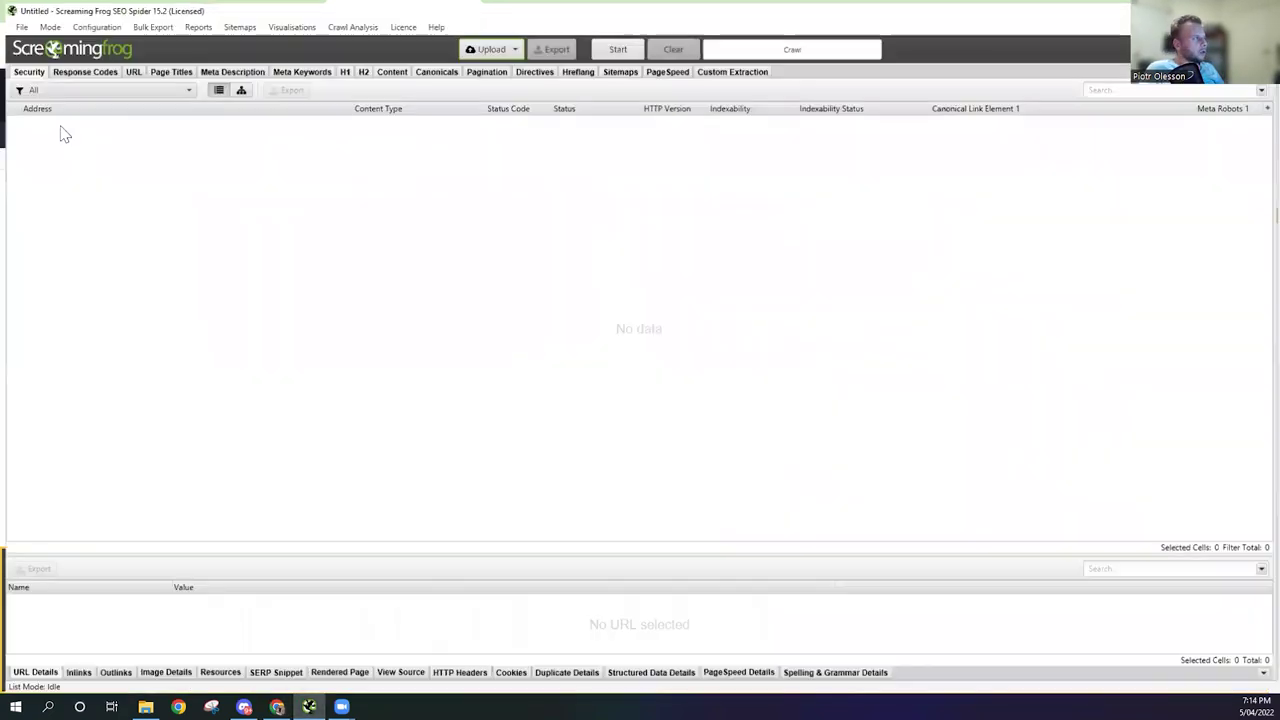
pyautogui.click(45, 24)
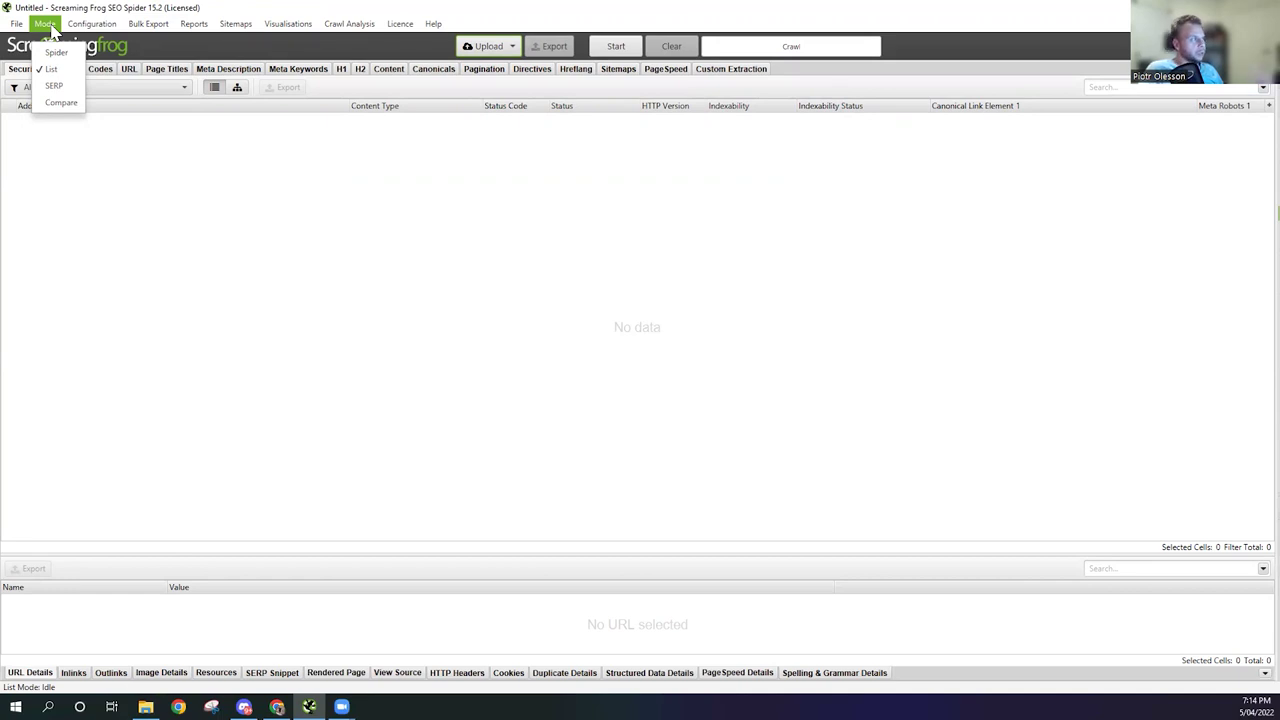
pyautogui.moveTo(95, 31)
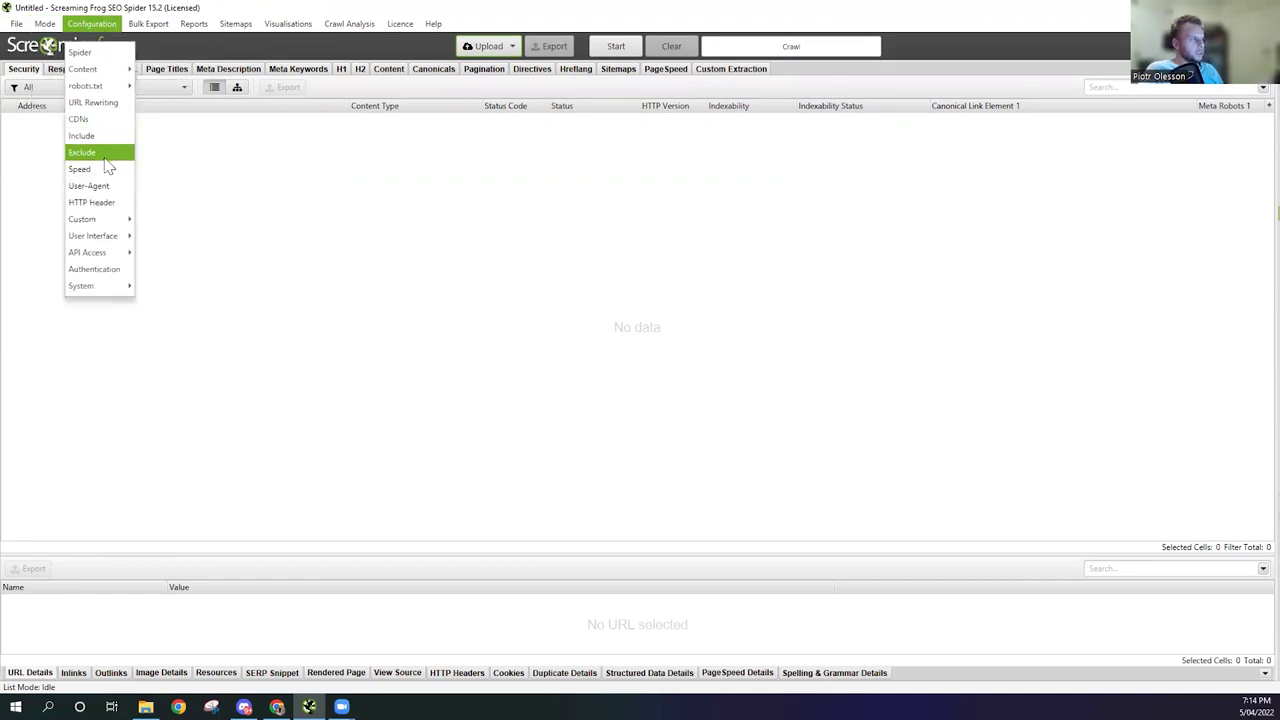
pyautogui.moveTo(105, 224)
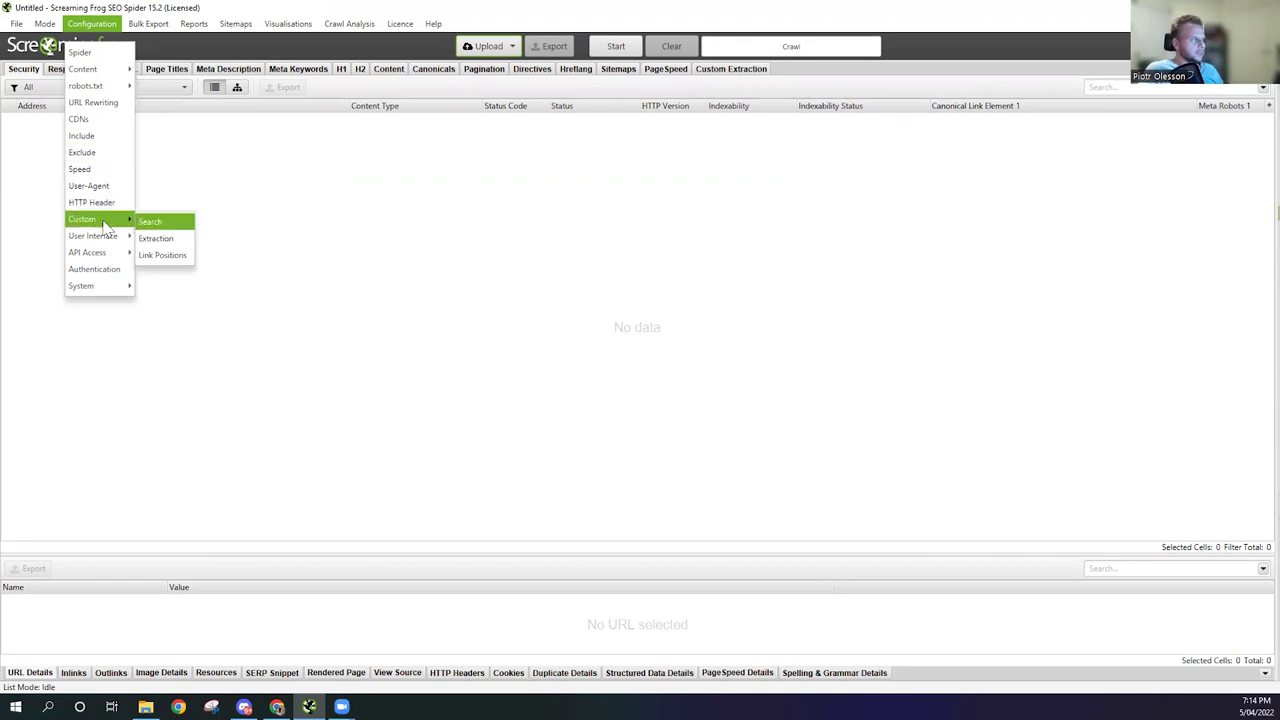
pyautogui.click(156, 240)
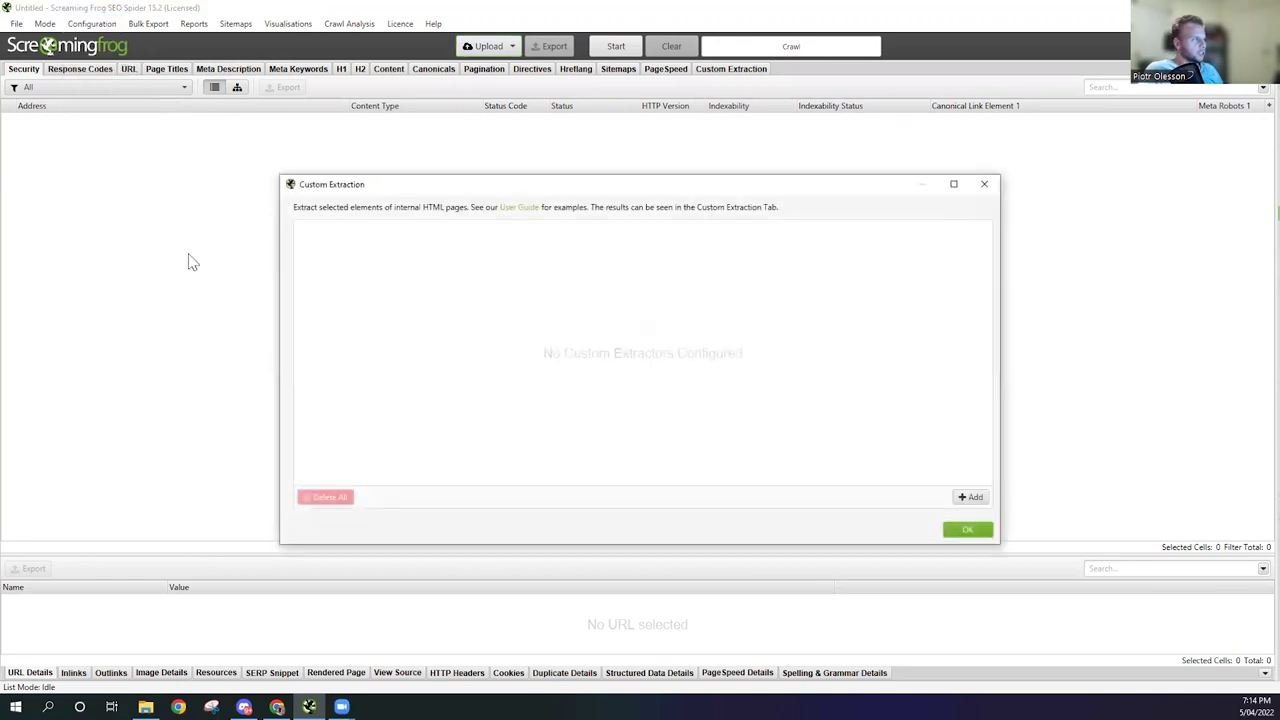
pyautogui.click(980, 500)
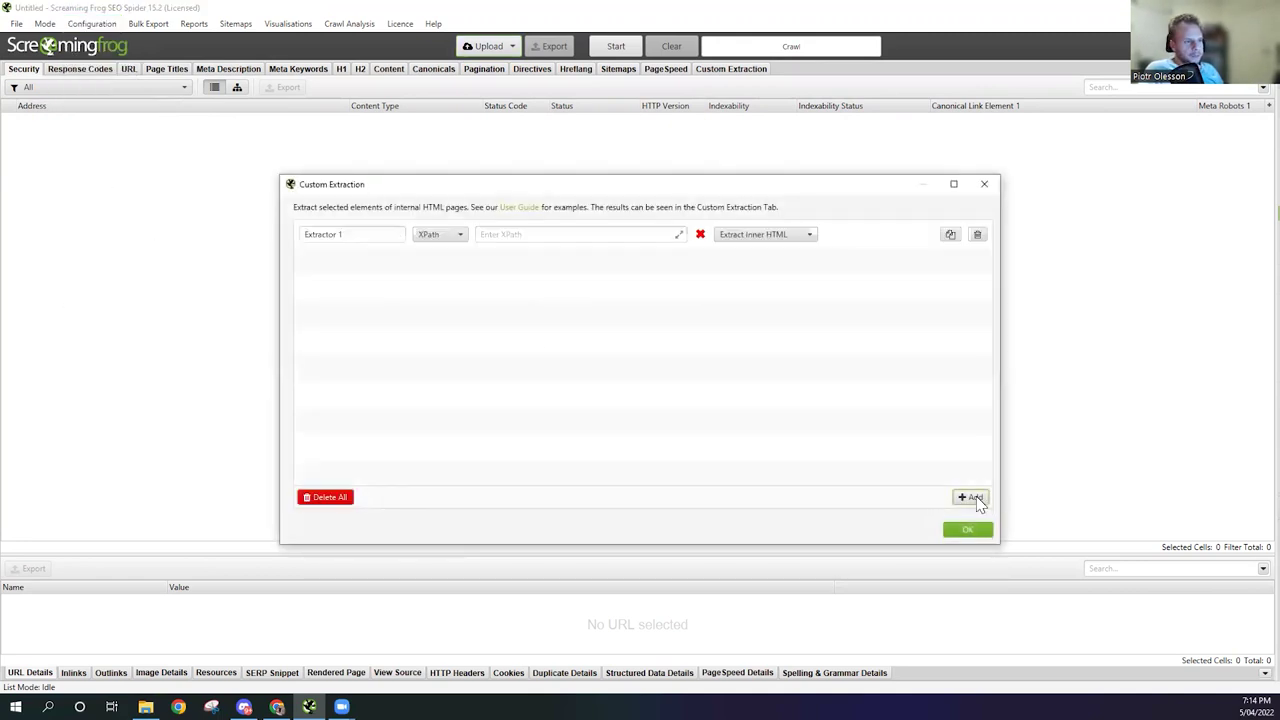
pyautogui.click(529, 240)
pyautogui.hotkey('ctrl', 'v')
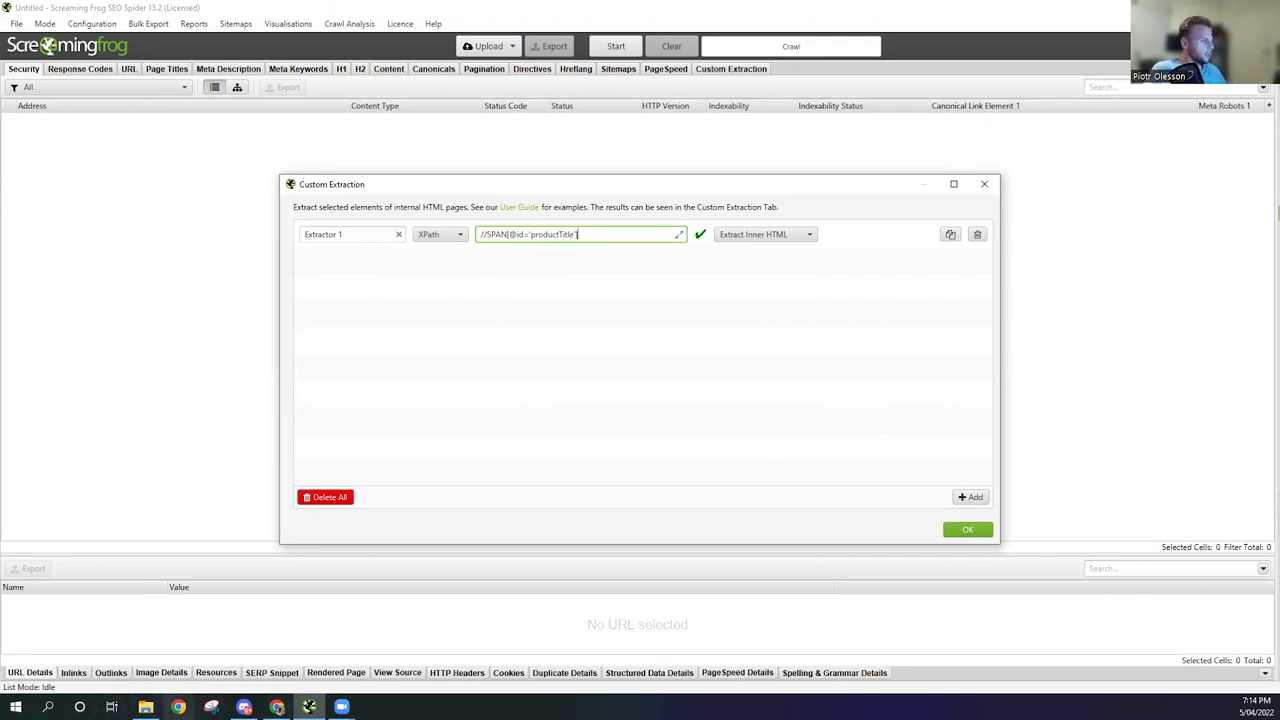
pyautogui.click(277, 707)
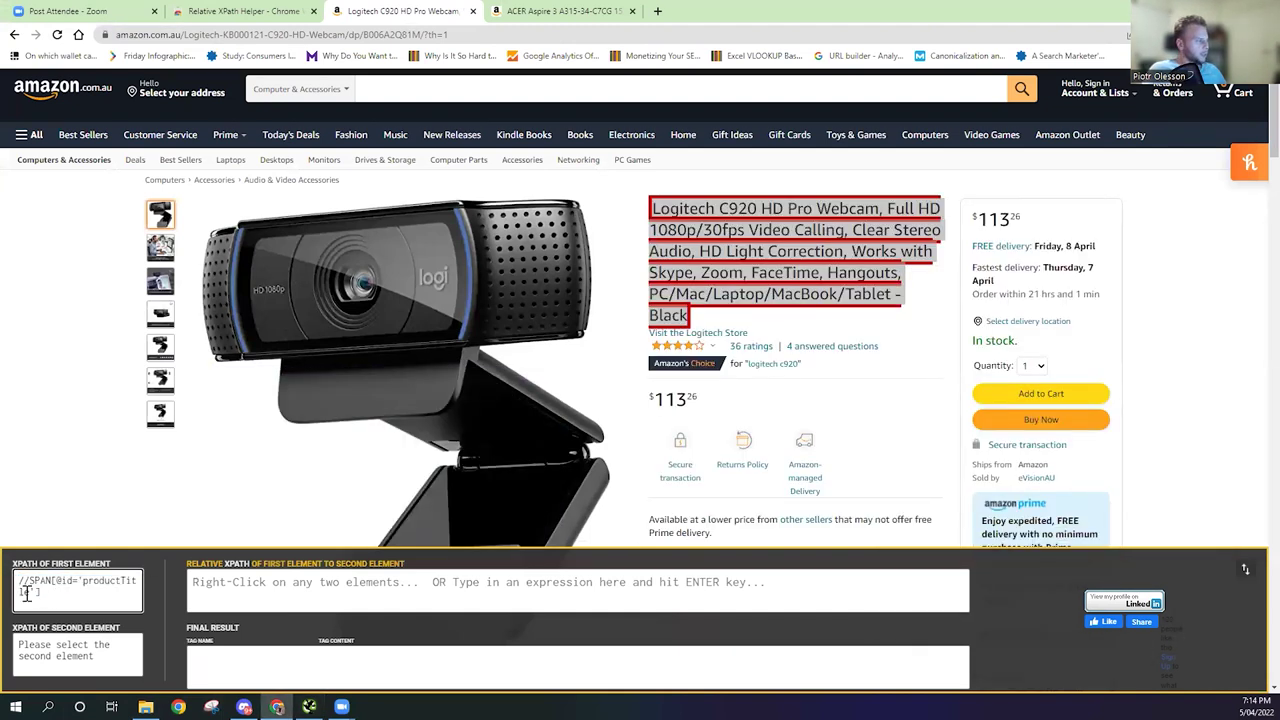
pyautogui.moveTo(40, 592); pyautogui.dragTo(15, 578)
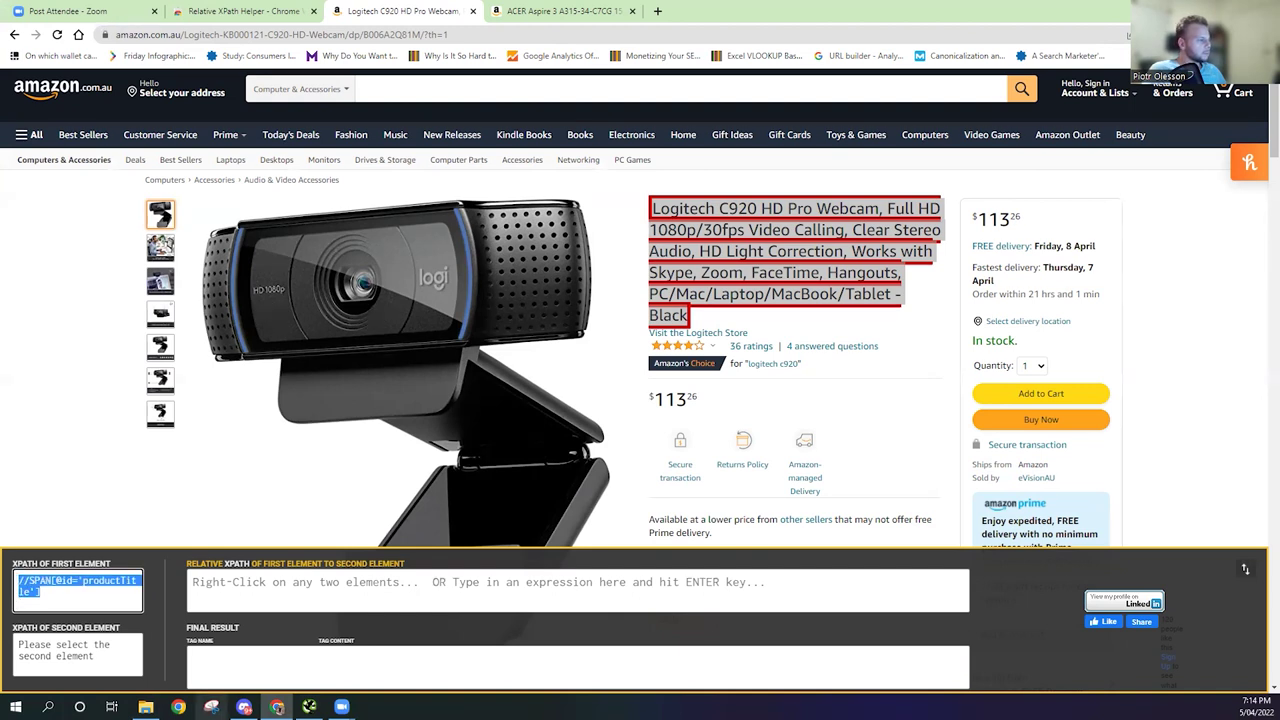
pyautogui.click(309, 707)
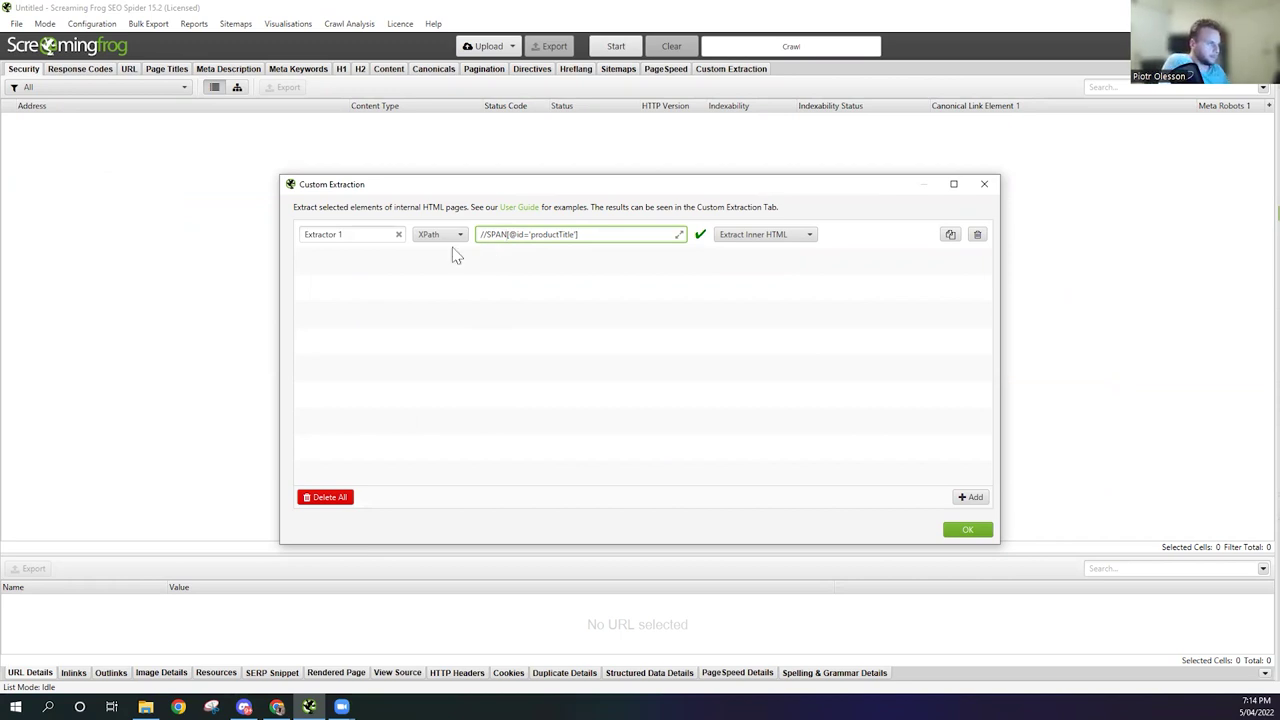
pyautogui.press('BackSpace')
pyautogui.press('BackSpace')
pyautogui.press('BackSpace')
pyautogui.press('BackSpace')
pyautogui.write('span')
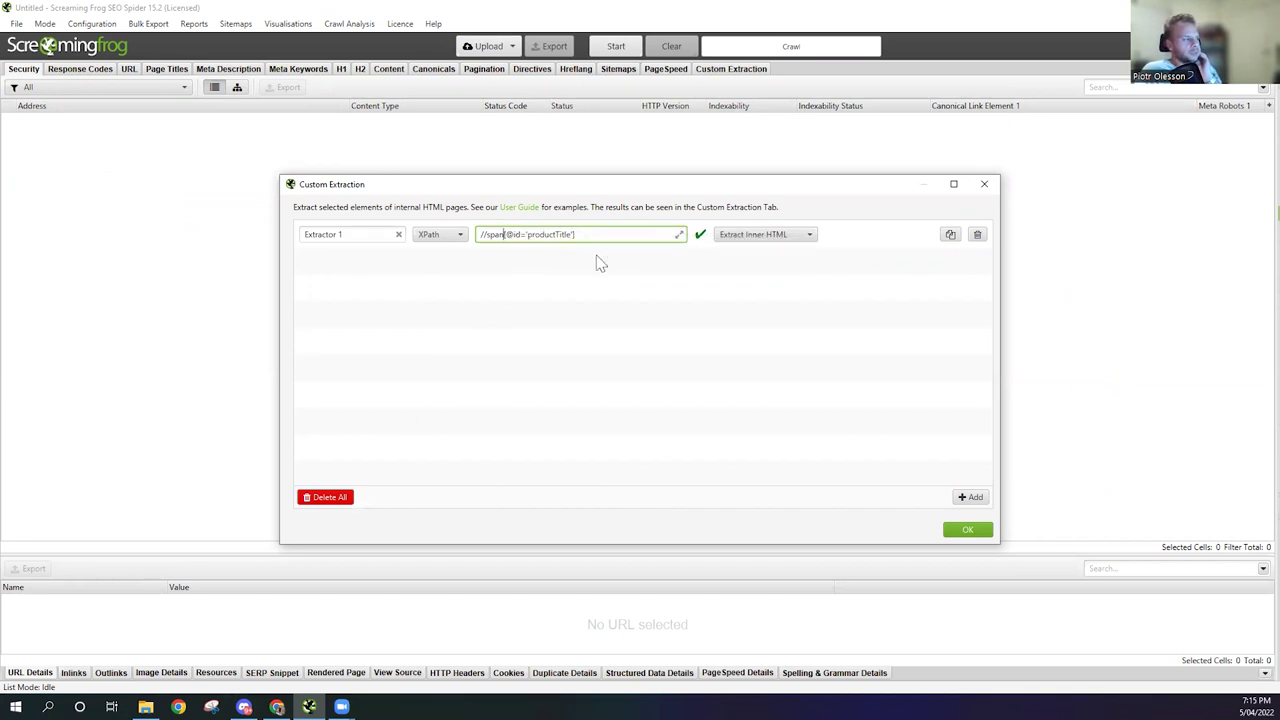
pyautogui.click(968, 530)
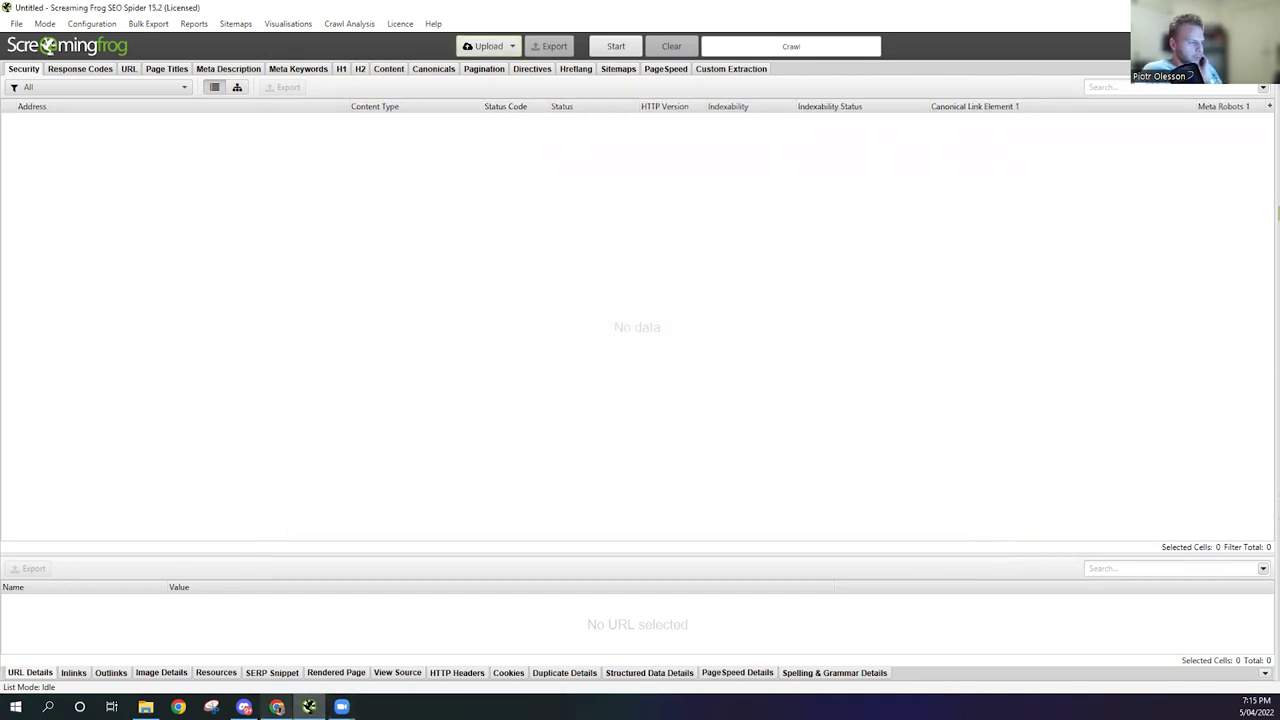
# Step: Copy the Logitech C920 webcam page's URL from Chrome's address bar
pyautogui.moveTo(277, 707)
pyautogui.click(275, 640)
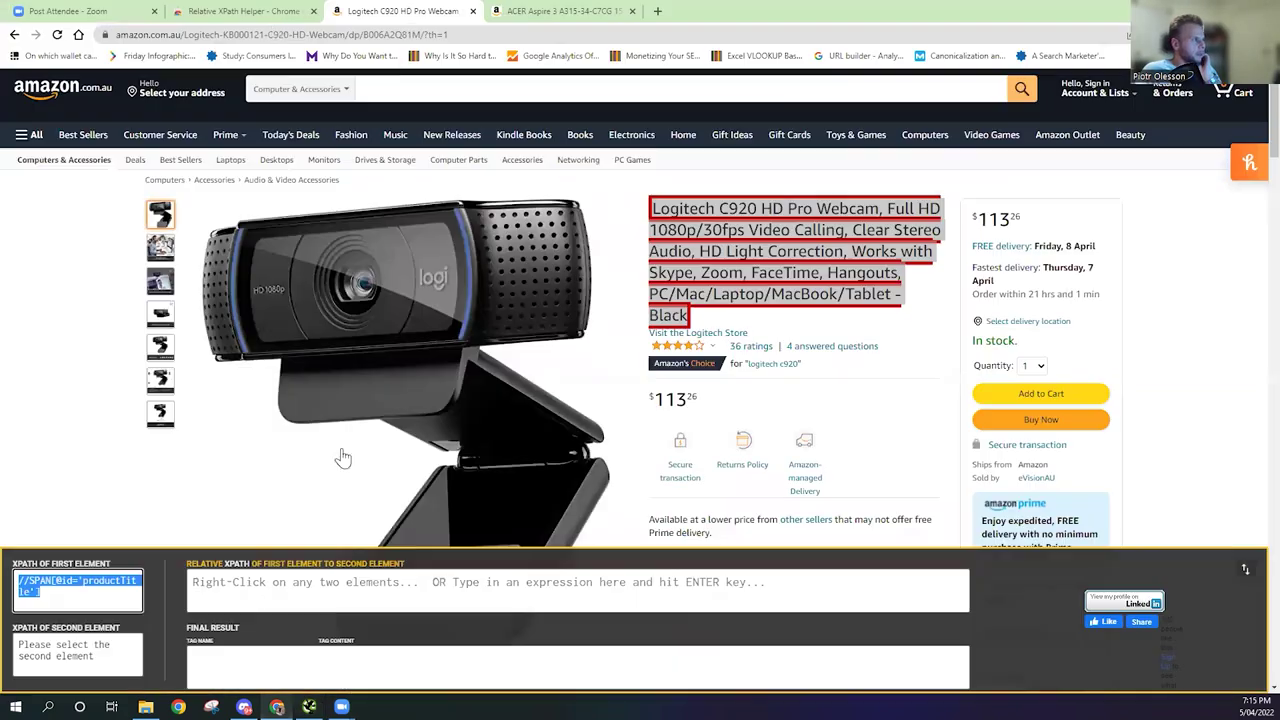
pyautogui.click(475, 37)
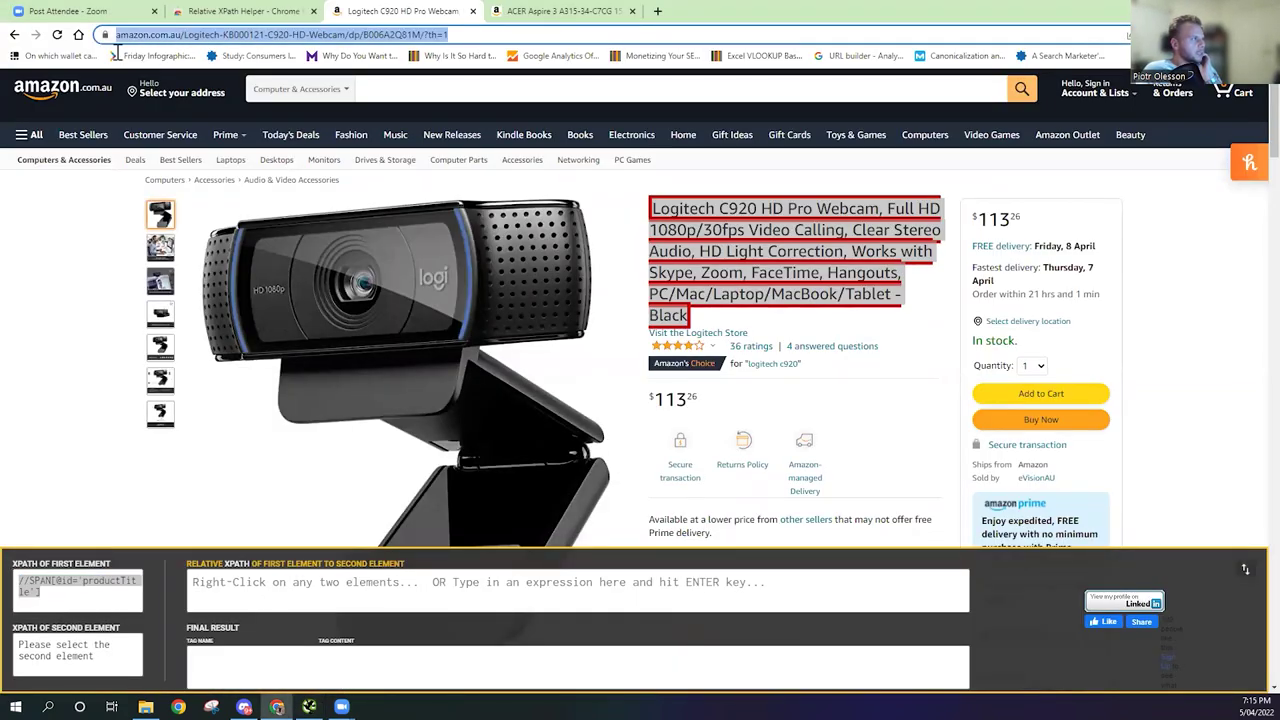
pyautogui.rightClick(225, 36)
pyautogui.click(278, 131)
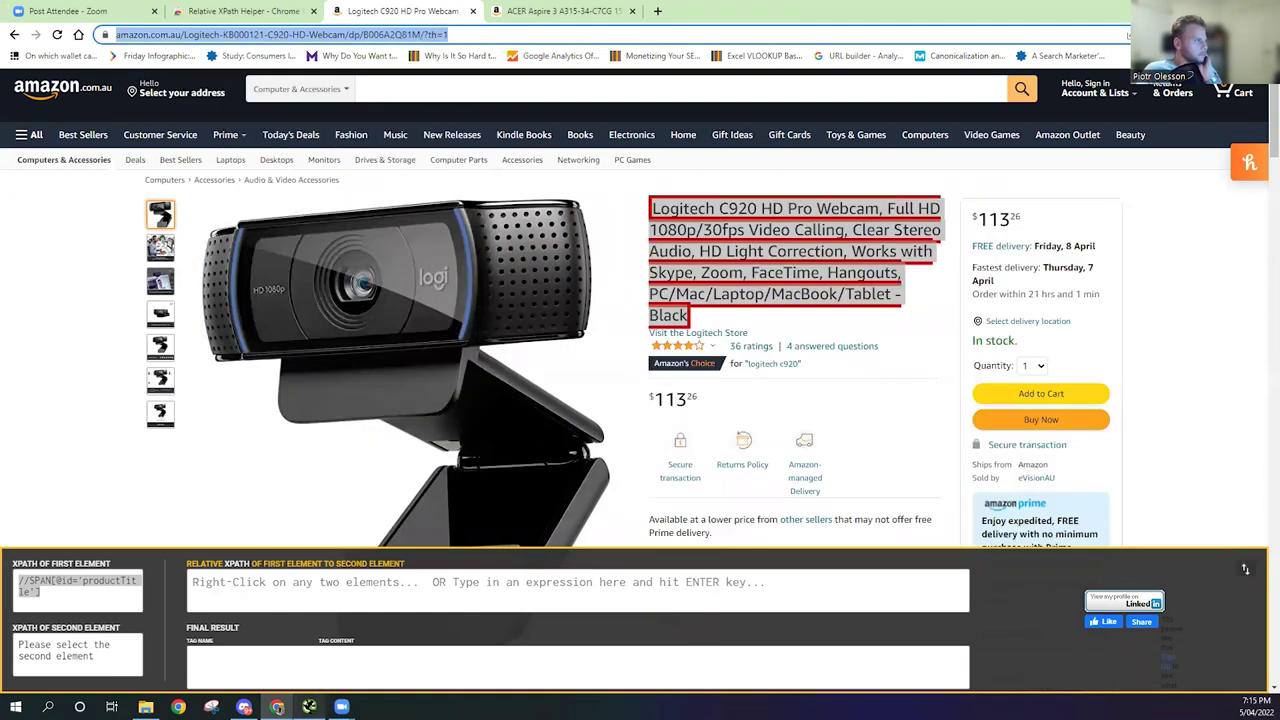
# Step: Paste the Logitech URL into Screaming Frog's manual URL list, then switch Chrome to the ACER laptop tab
pyautogui.hotkey('alt', 'Tab')
pyautogui.click(500, 47)
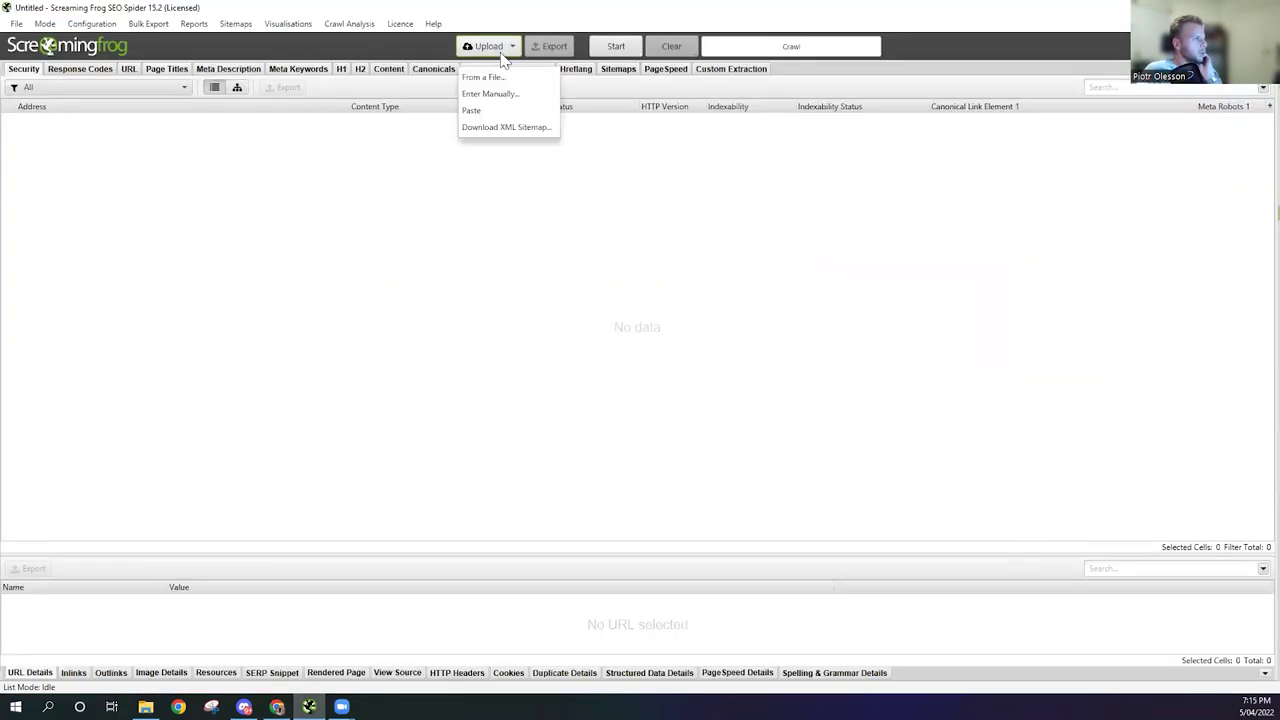
pyautogui.click(506, 96)
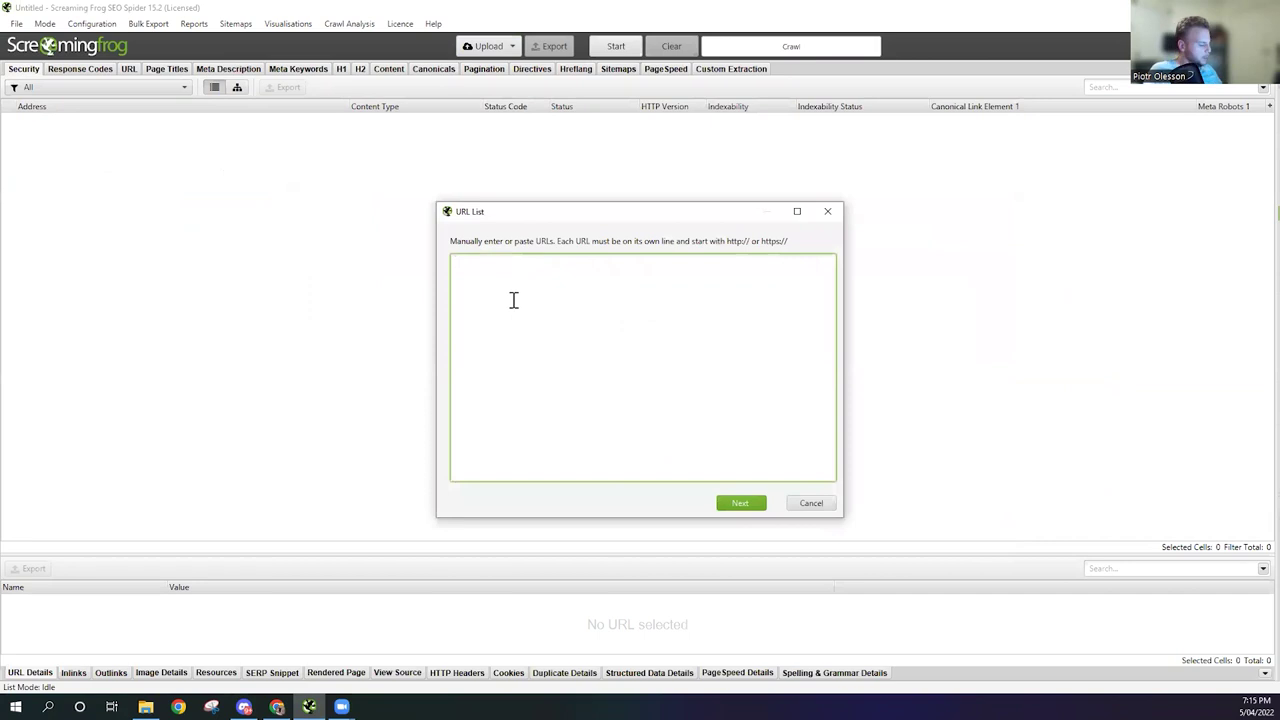
pyautogui.hotkey('ctrl', 'v')
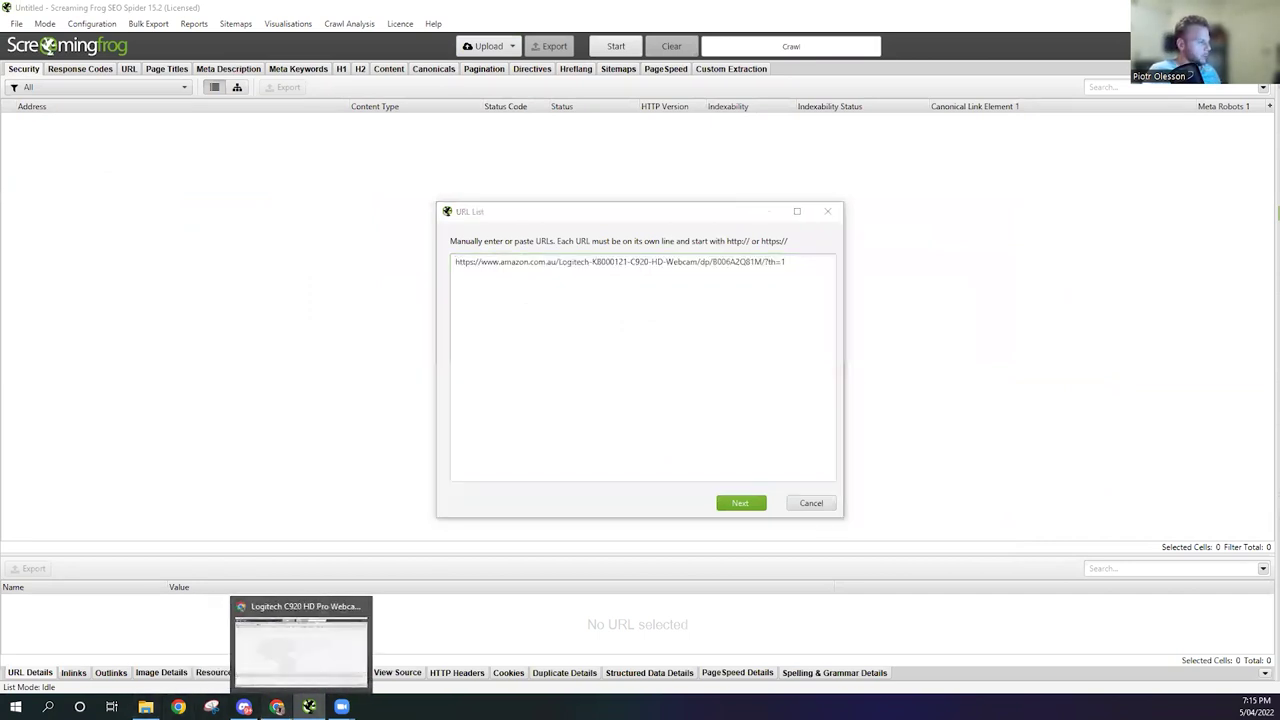
pyautogui.click(300, 645)
pyautogui.hotkey('ctrl', 'Tab')
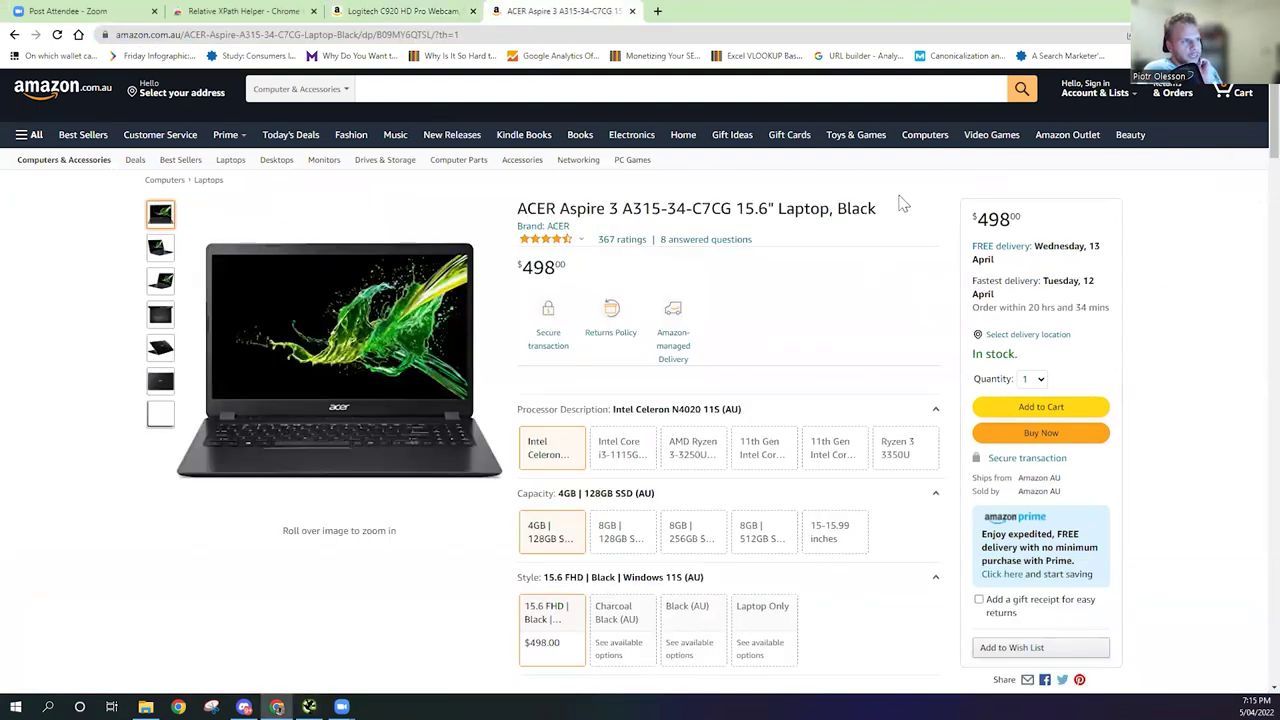
# Step: Copy the ACER Aspire 3 laptop page's URL from the address bar and return to Screaming Frog
pyautogui.moveTo(877, 209); pyautogui.dragTo(512, 207)
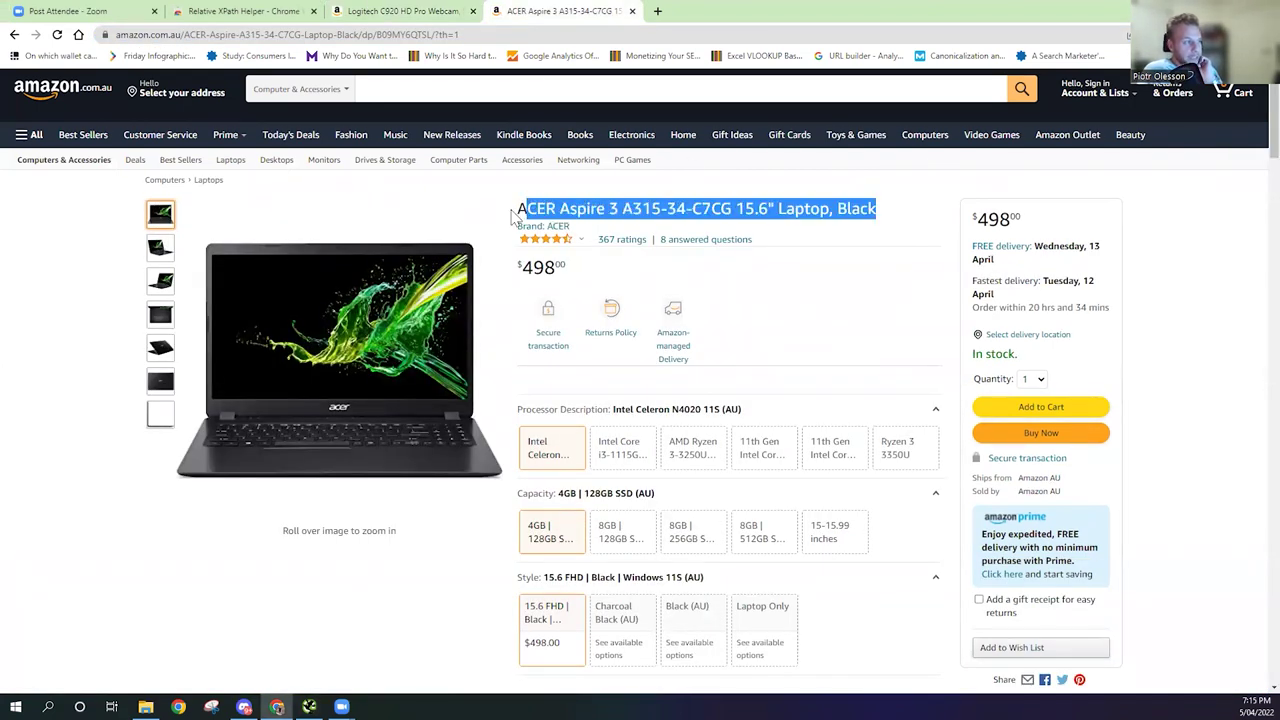
pyautogui.click(502, 198)
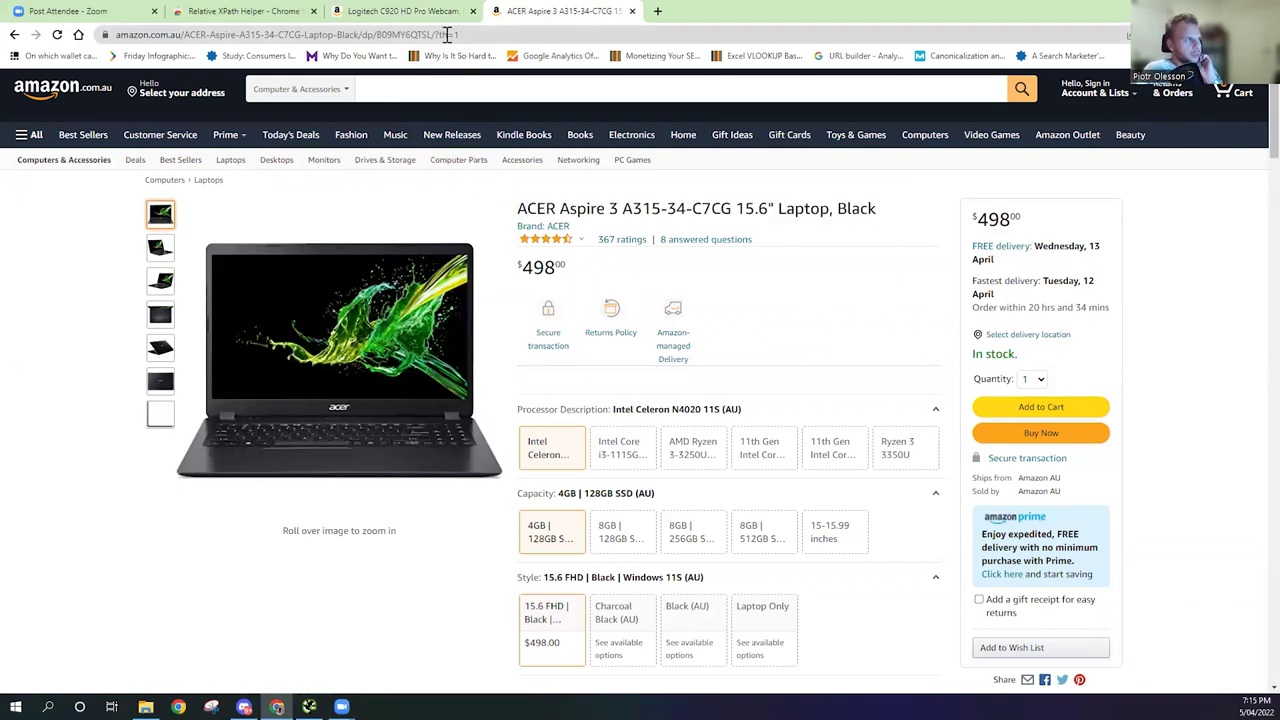
pyautogui.click(480, 35)
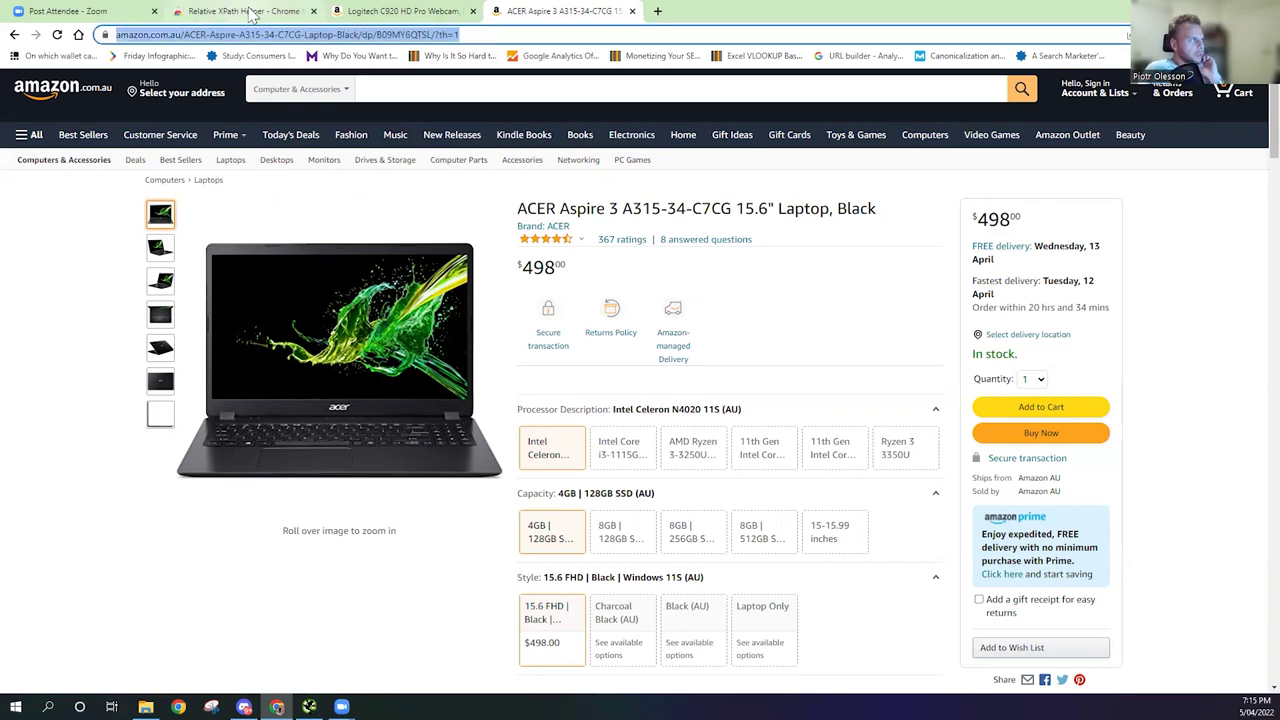
pyautogui.rightClick(262, 36)
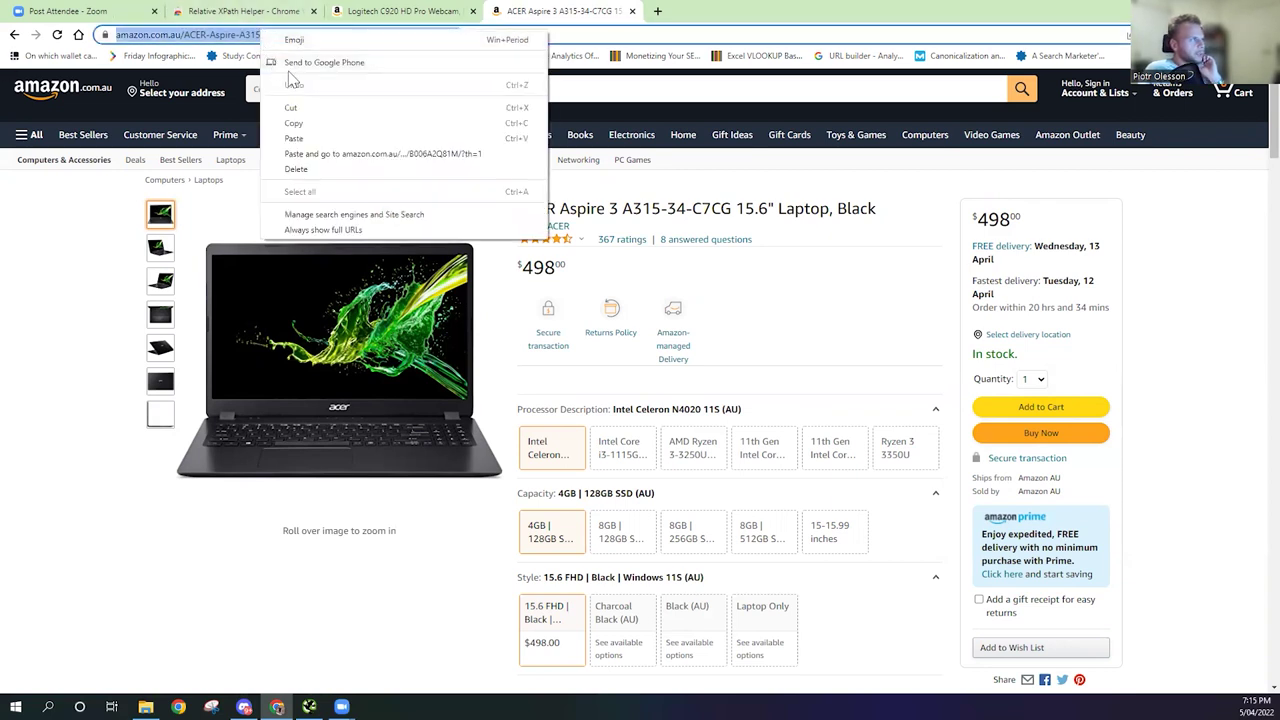
pyautogui.click(297, 123)
pyautogui.hotkey('alt', 'Tab')
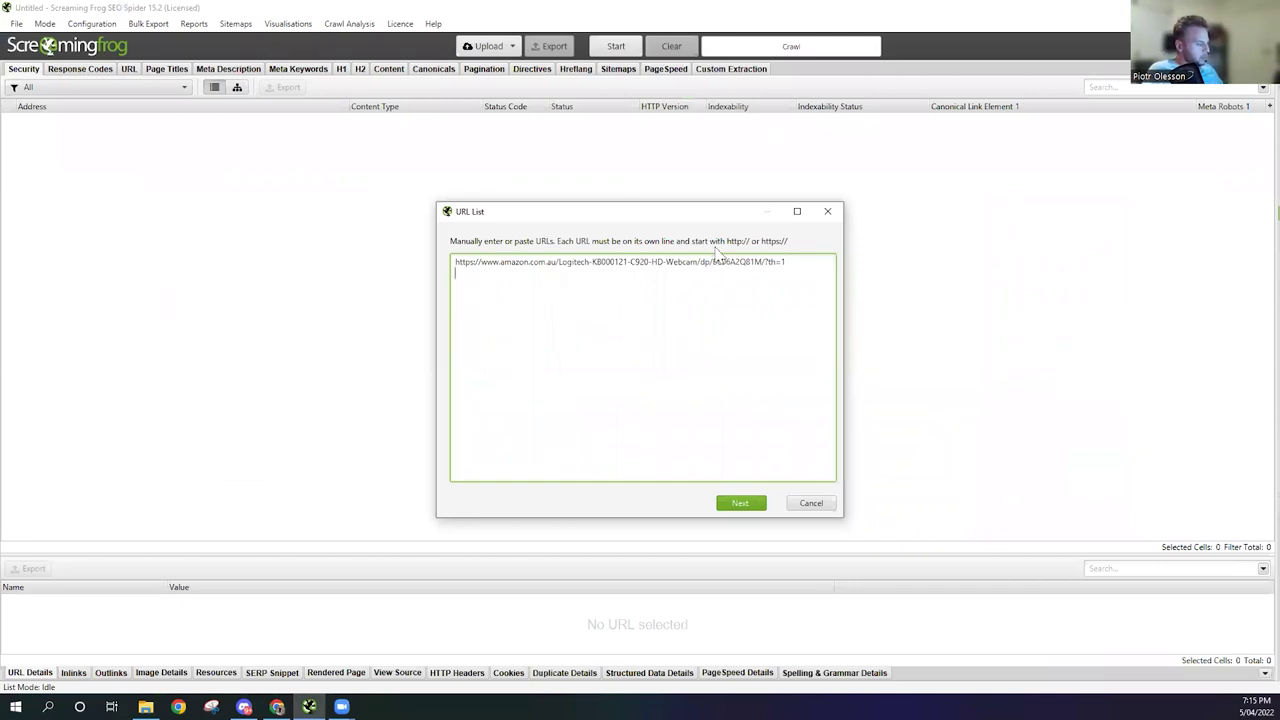
# Step: Add the ACER laptop URL as line 2 and start the crawl of both Amazon URLs
pyautogui.hotkey('ctrl', 'v')
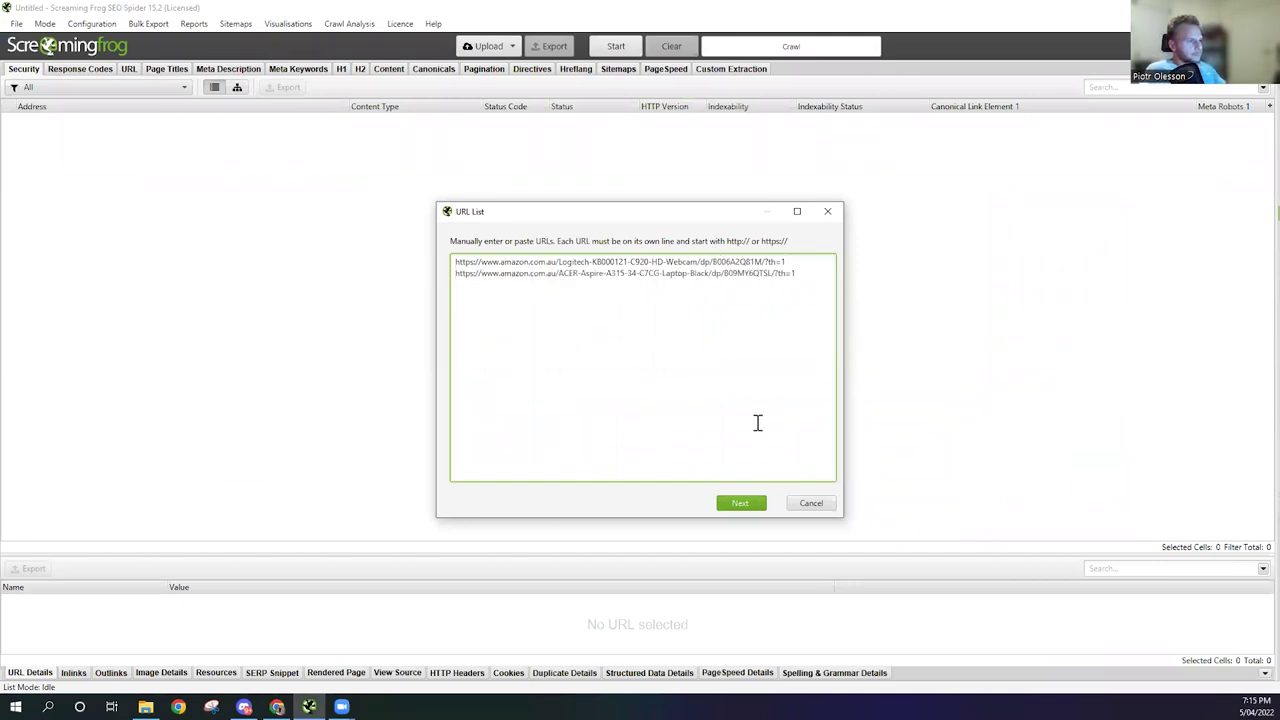
pyautogui.click(740, 504)
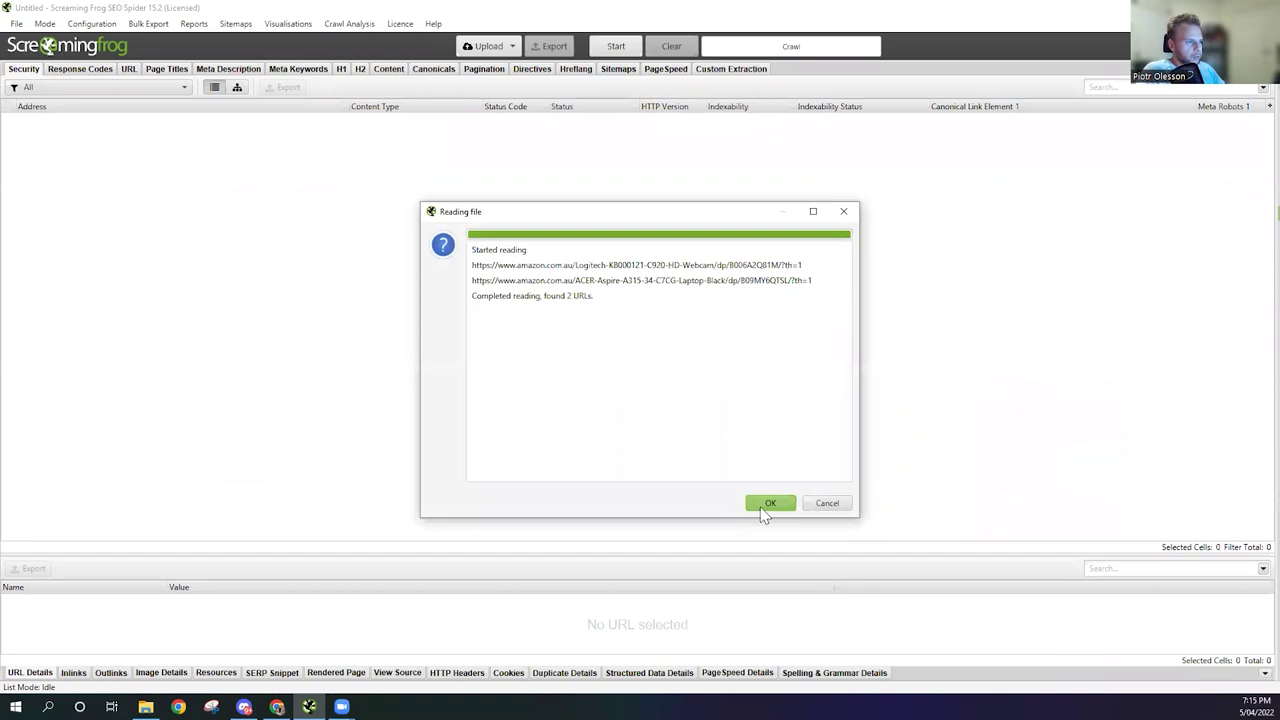
pyautogui.click(767, 505)
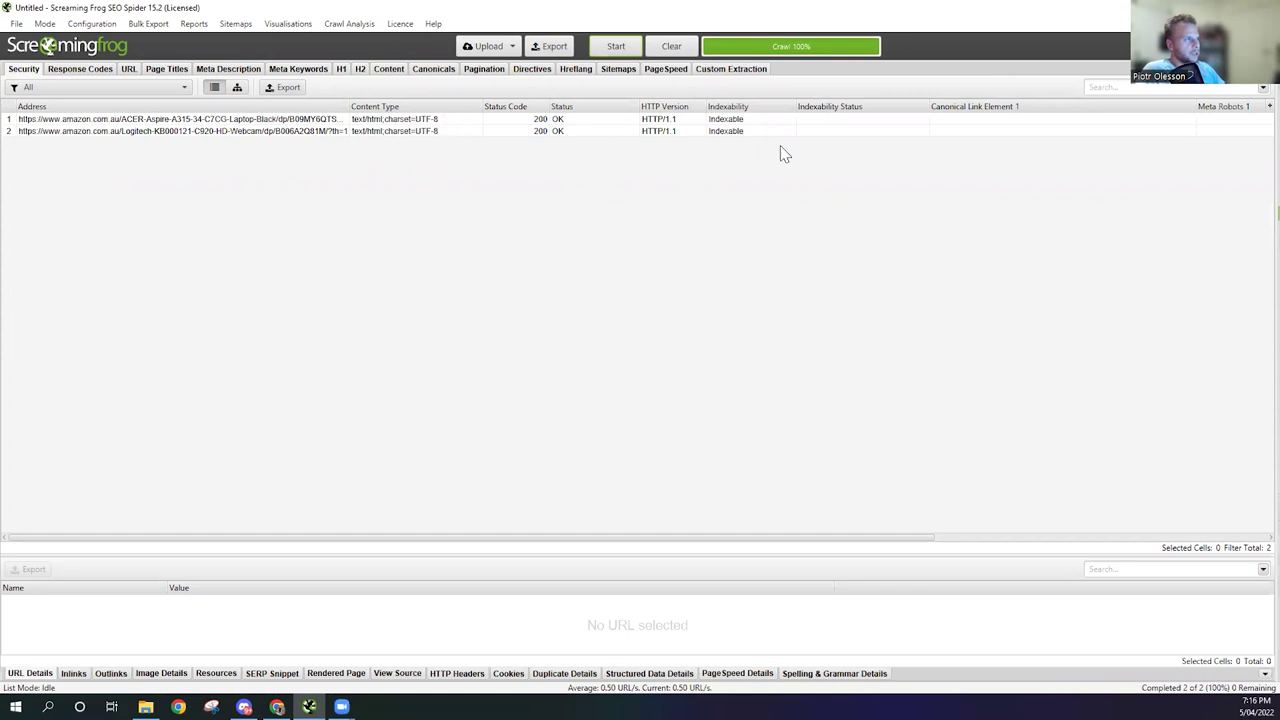
# Step: Show the Custom Extraction results, widen Extractor 1 1 to reveal both full product titles, and inspect each row
pyautogui.click(755, 72)
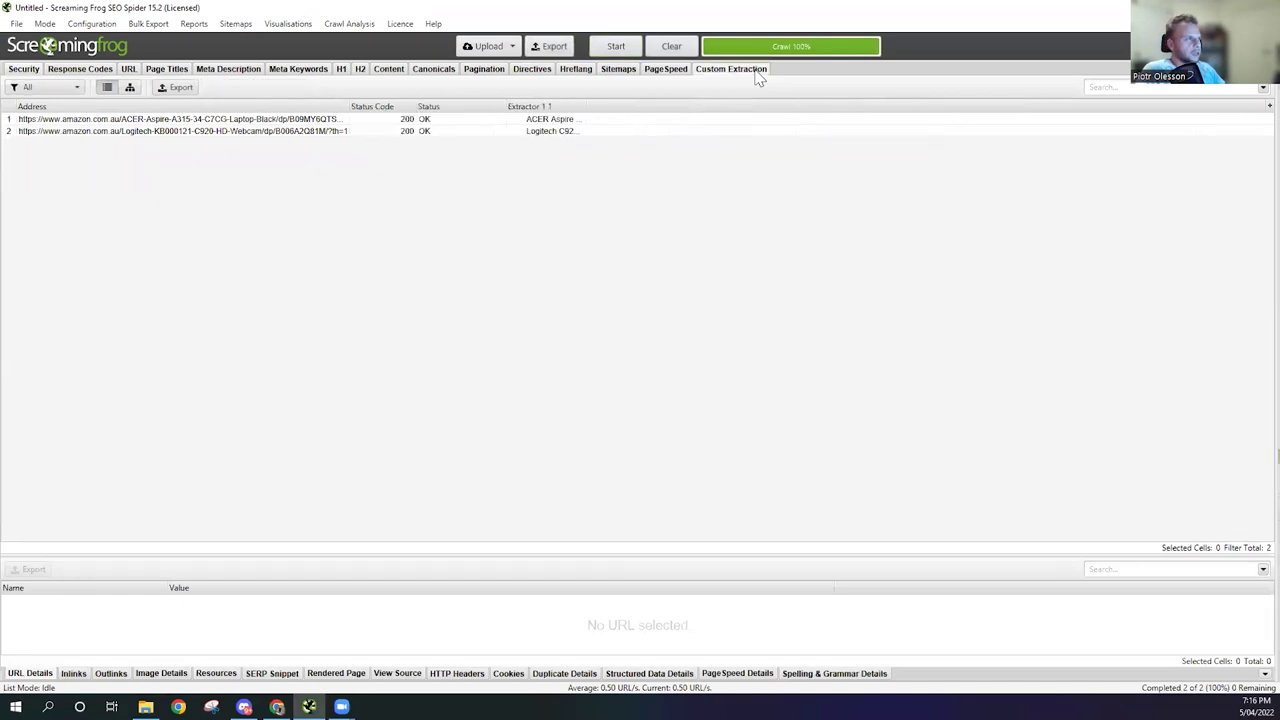
pyautogui.click(586, 107)
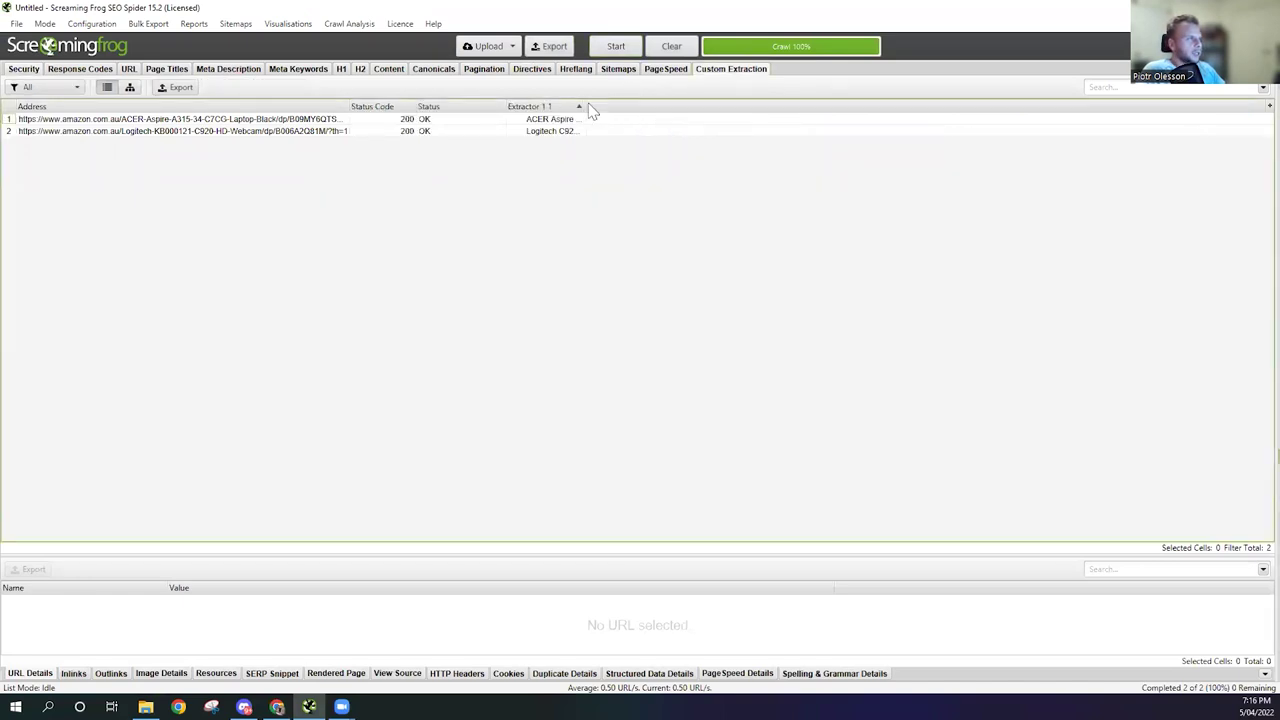
pyautogui.moveTo(584, 110); pyautogui.dragTo(1097, 125)
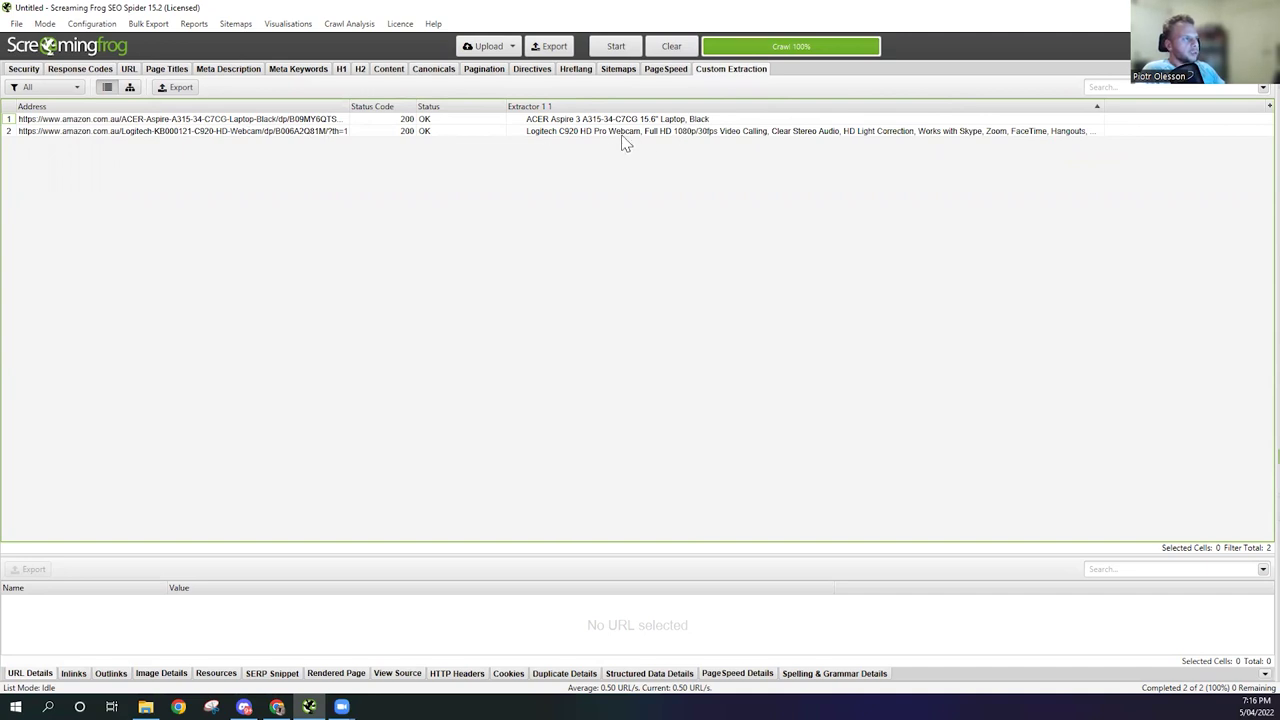
pyautogui.click(625, 137)
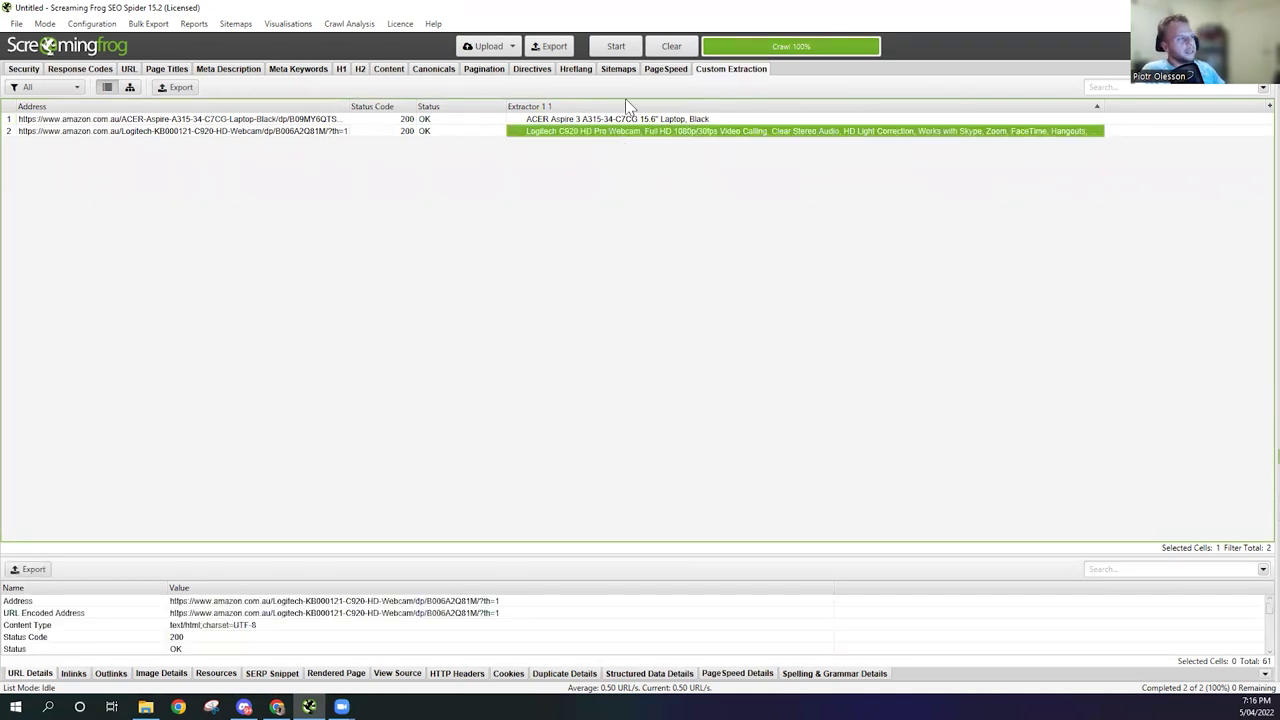
pyautogui.click(614, 122)
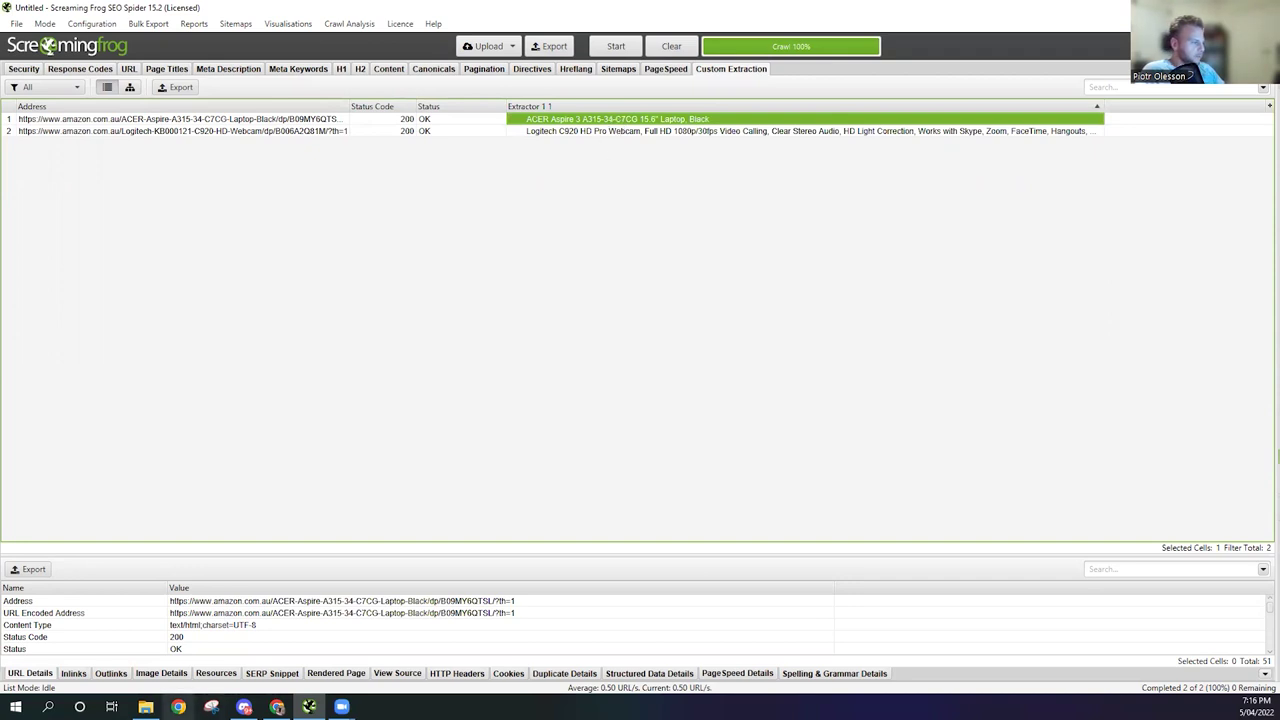
pyautogui.click(178, 707)
pyautogui.click(967, 87)
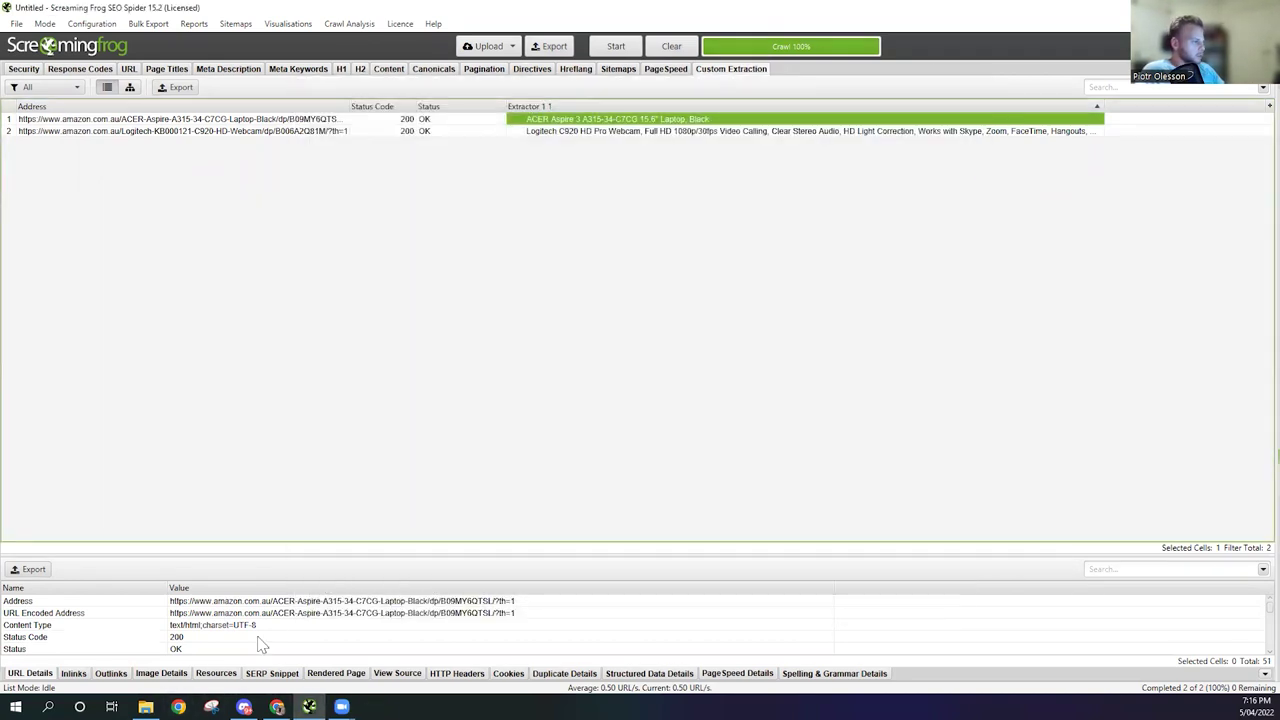
# Step: Switch between the ACER laptop and Logitech webcam tabs, ending on the Logitech C920 page
pyautogui.moveTo(276, 707)
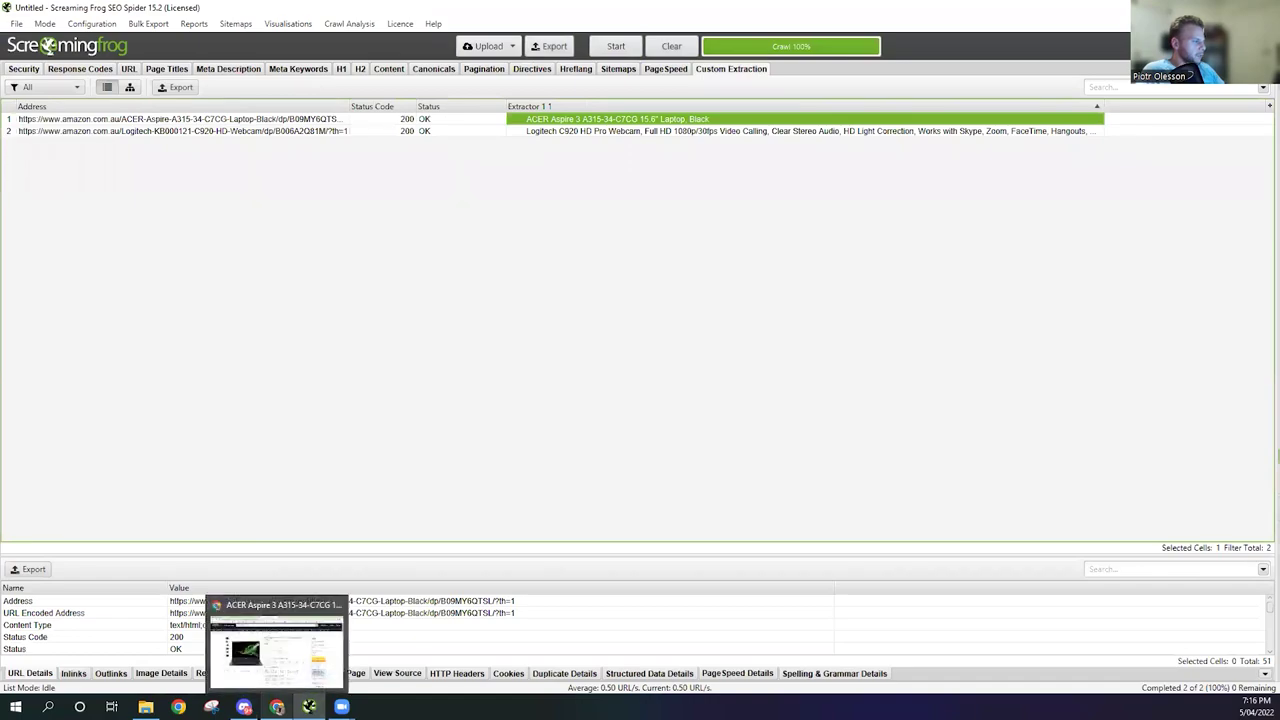
pyautogui.click(312, 635)
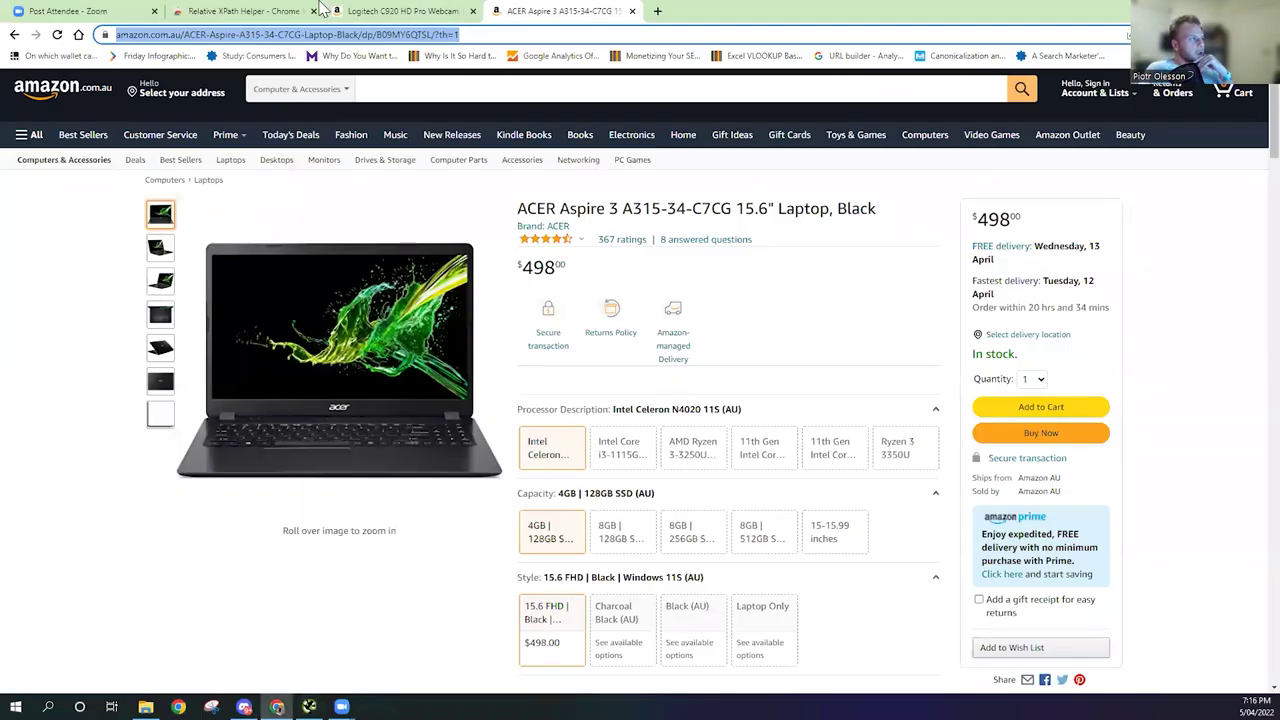
pyautogui.click(655, 392)
pyautogui.click(397, 14)
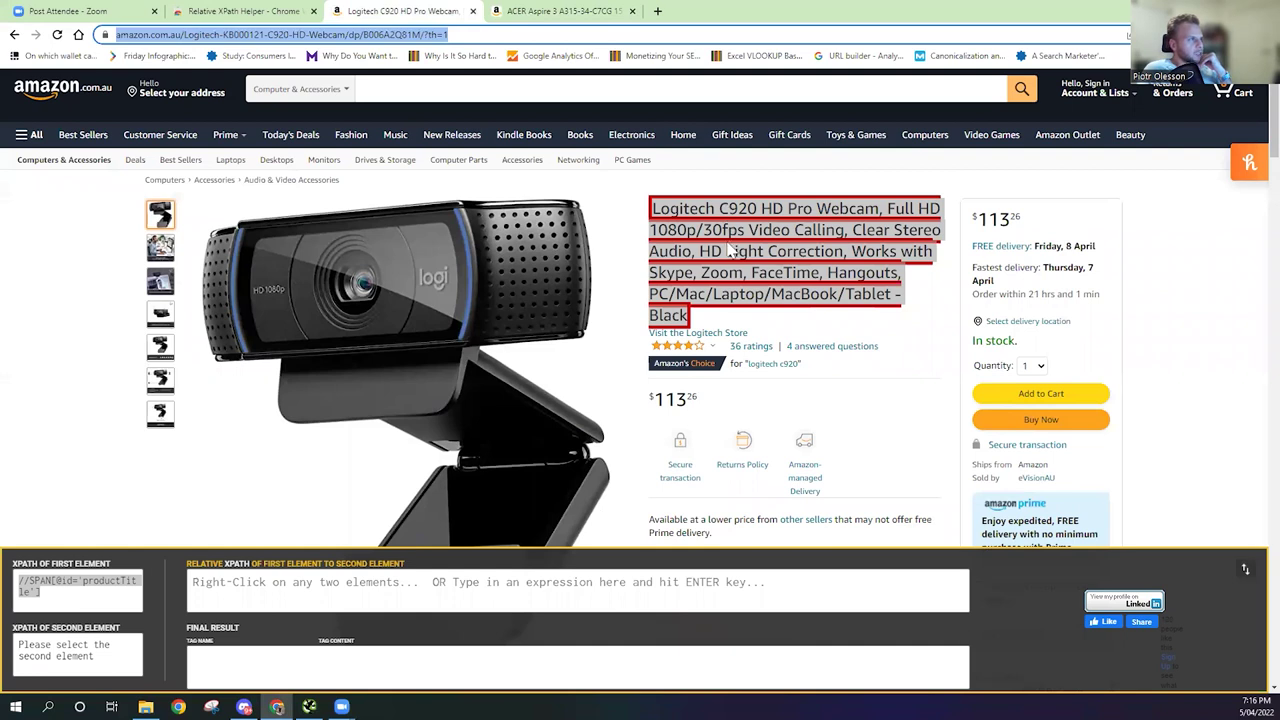
pyautogui.click(525, 12)
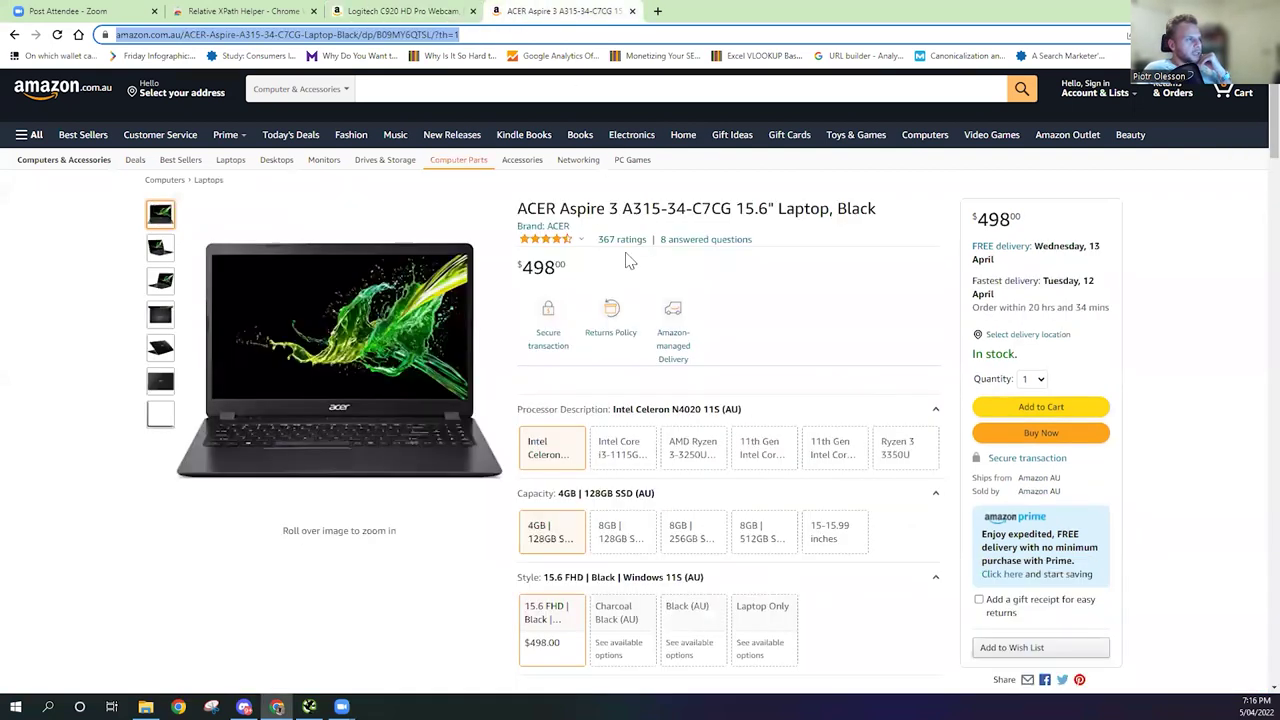
pyautogui.moveTo(512, 212); pyautogui.dragTo(868, 210)
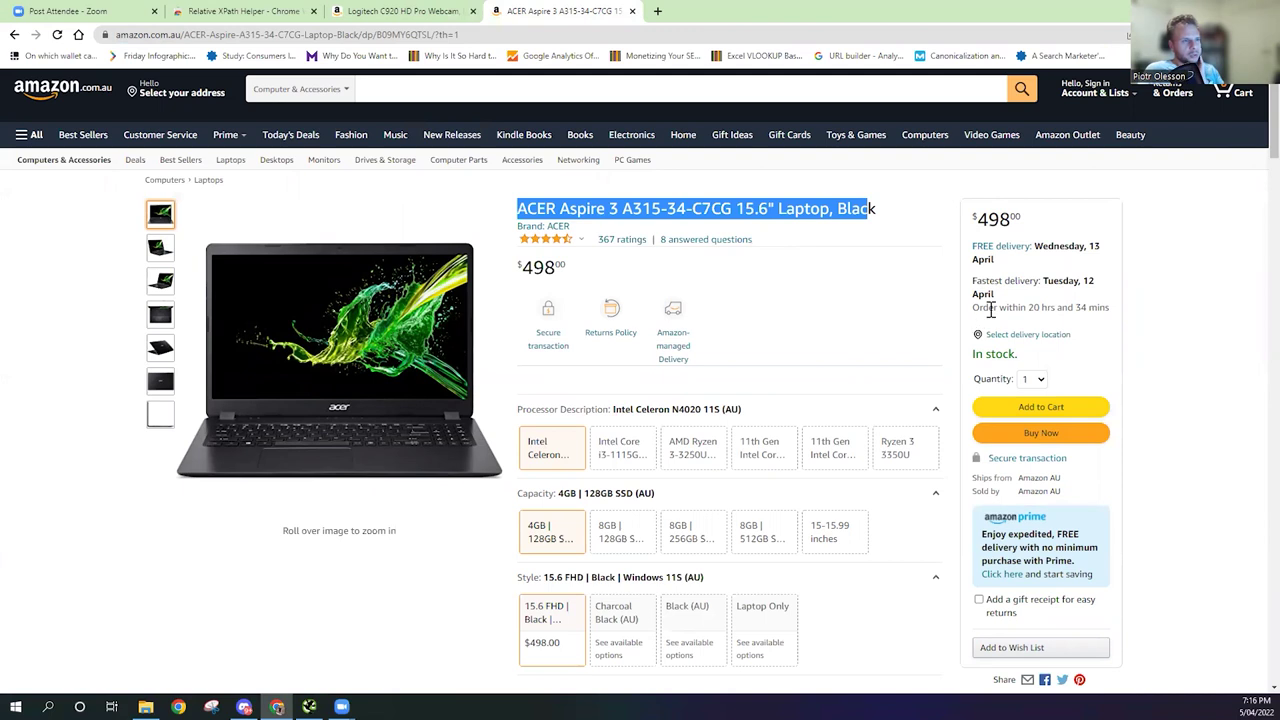
pyautogui.click(428, 12)
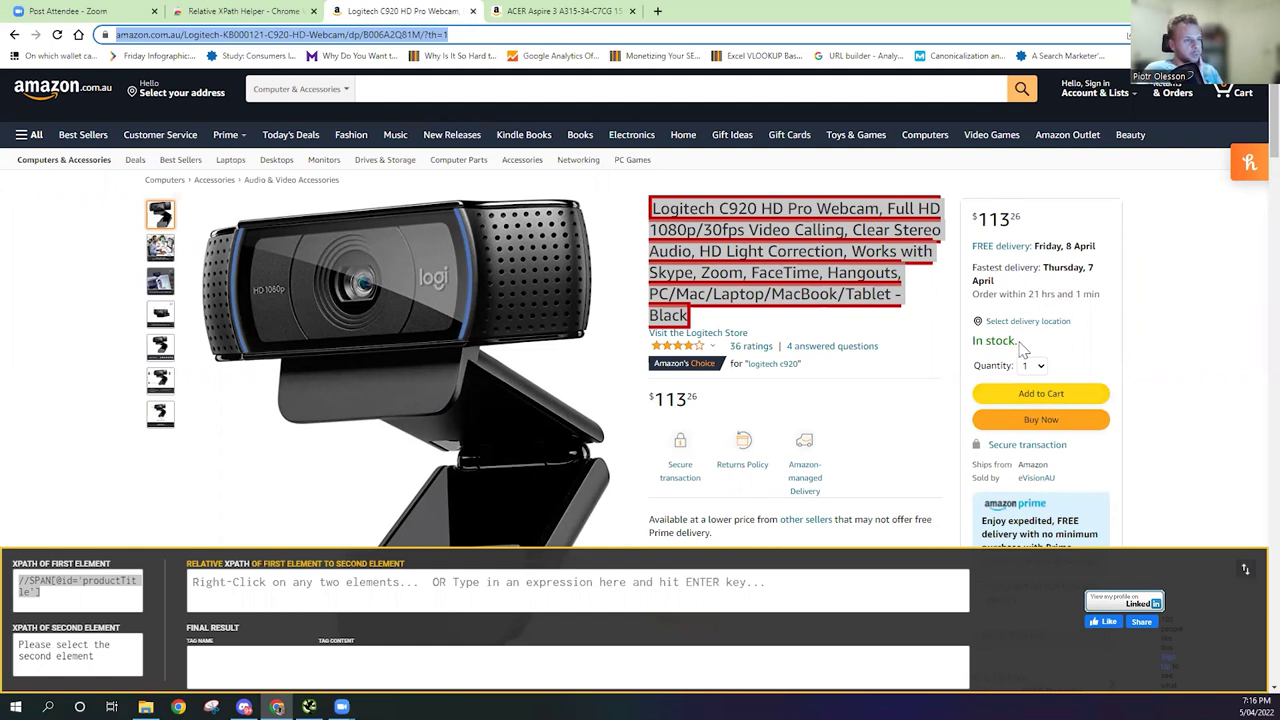
# Step: Set the 'In stock.' availability text as the second XPath element and copy its relative XPath
pyautogui.moveTo(1019, 344); pyautogui.dragTo(975, 343)
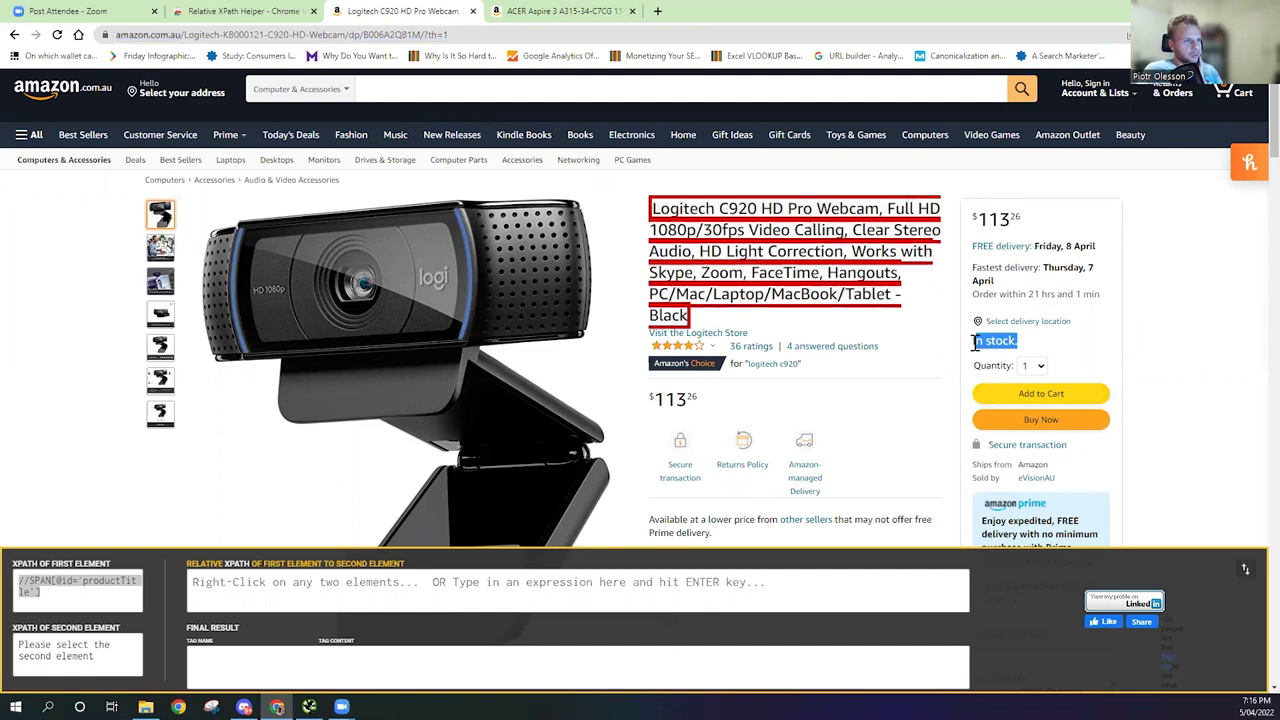
pyautogui.rightClick(1000, 339)
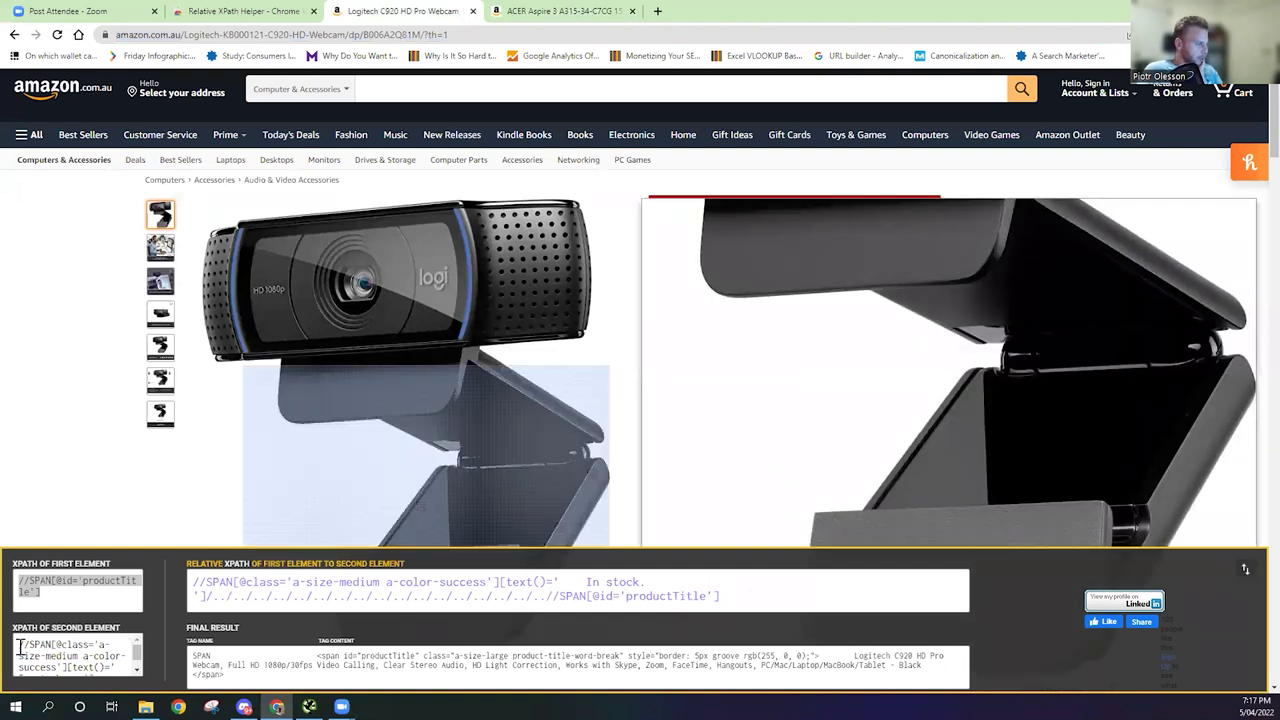
pyautogui.moveTo(19, 648); pyautogui.dragTo(65, 654)
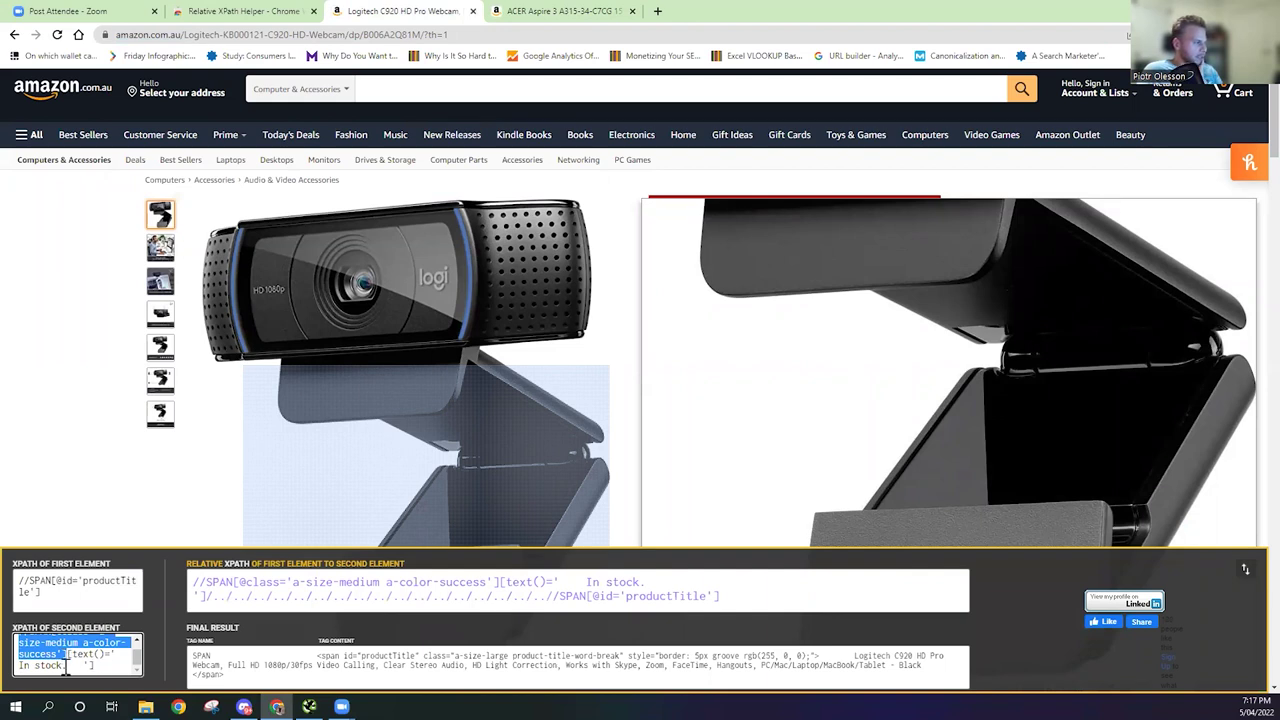
pyautogui.moveTo(68, 657); pyautogui.dragTo(61, 645)
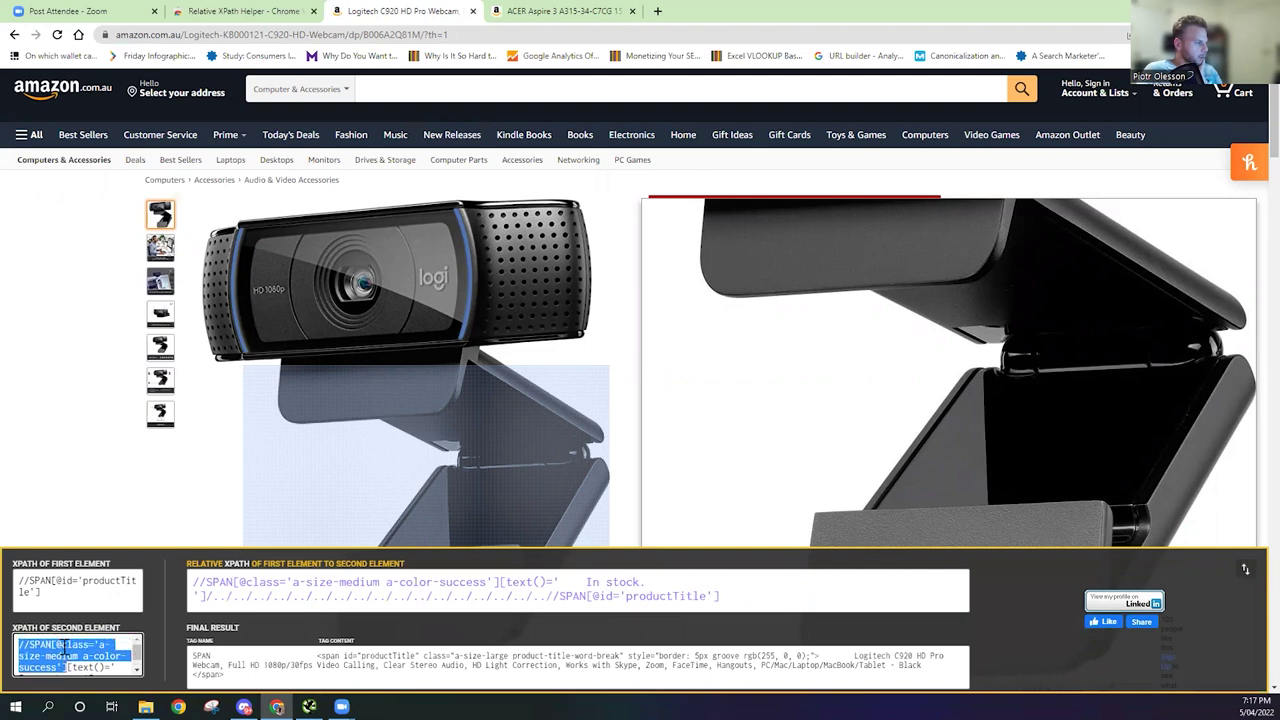
pyautogui.rightClick(65, 657)
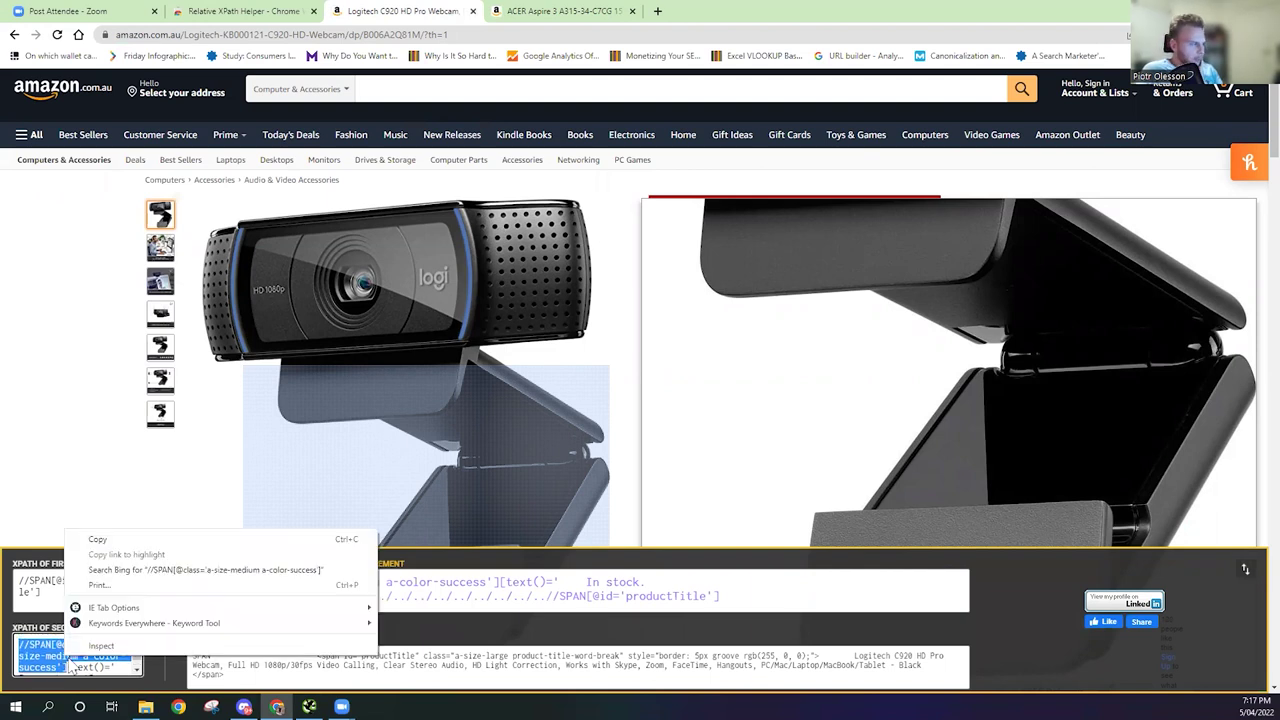
pyautogui.click(97, 533)
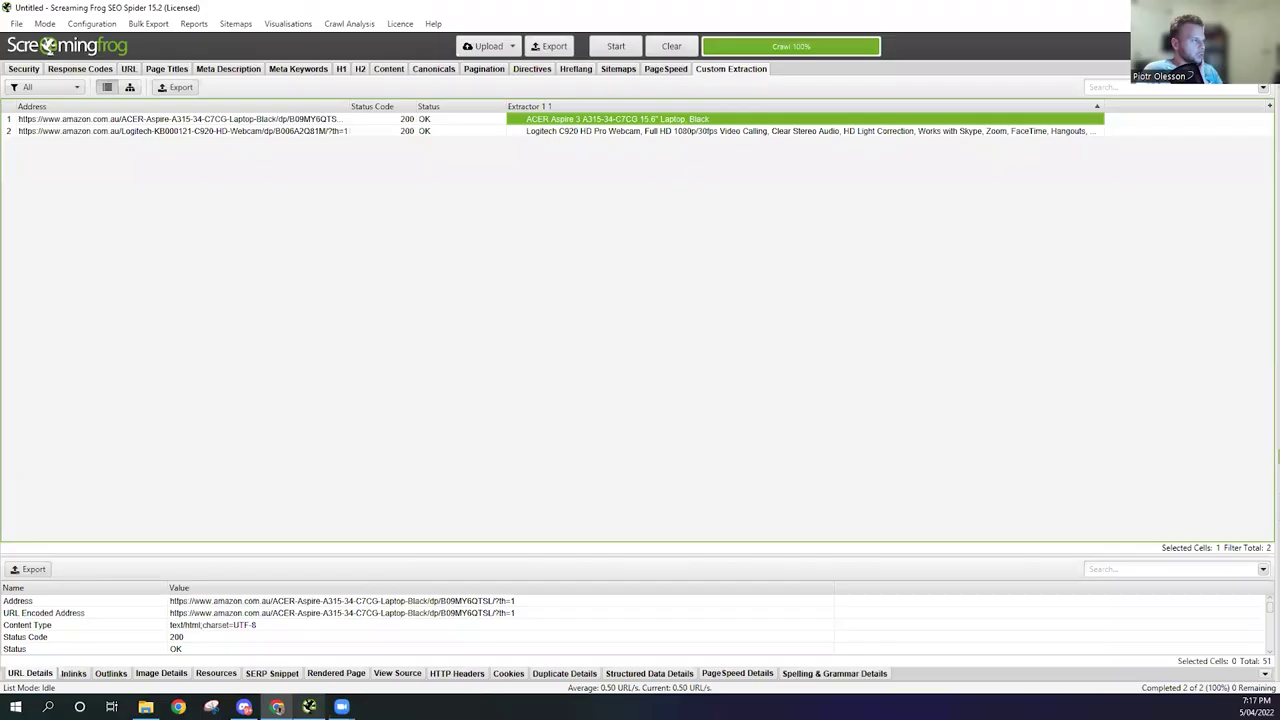
# Step: Quit Screaming Frog SEO Spider and discard the unsaved crawl data
pyautogui.click(309, 706)
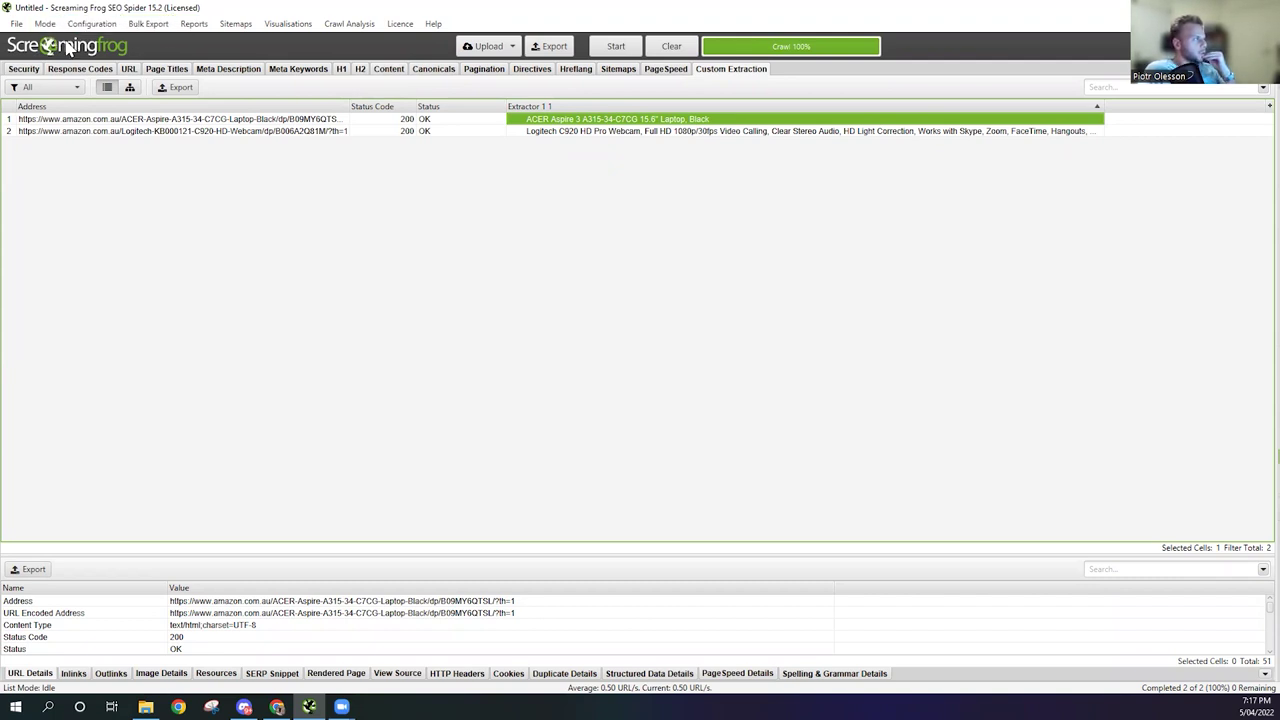
pyautogui.click(100, 28)
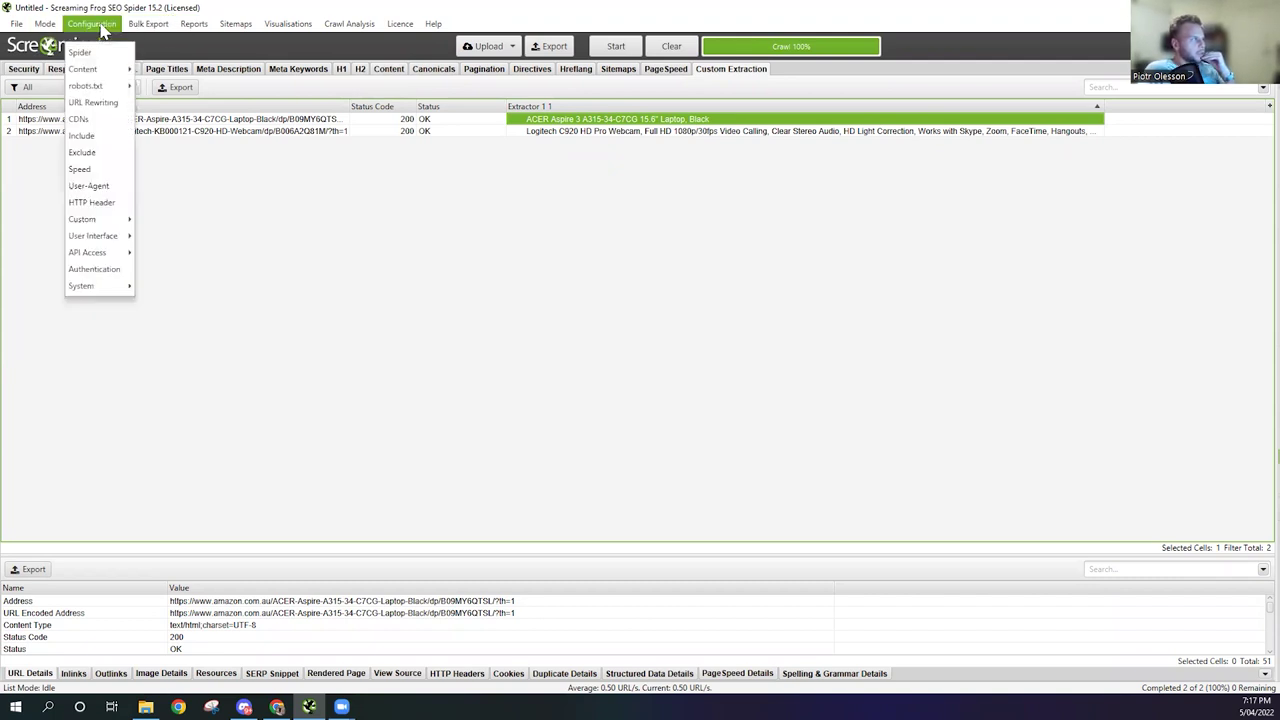
pyautogui.click(132, 222)
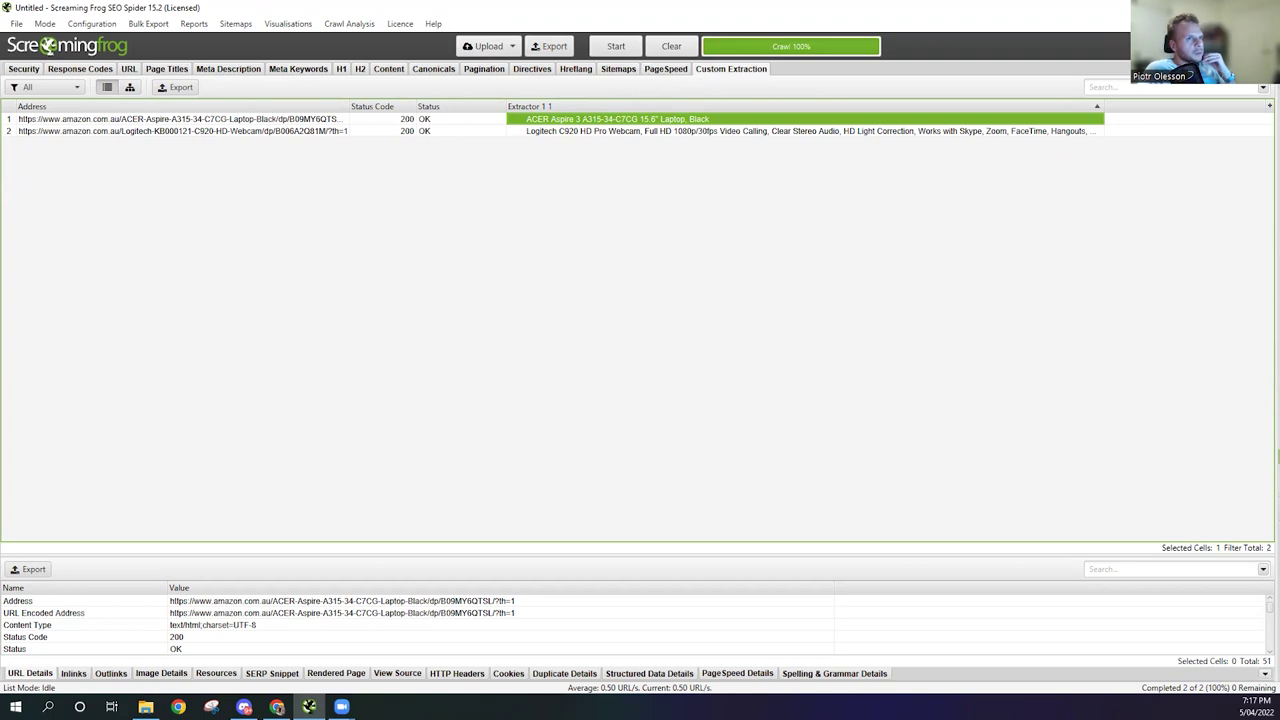
pyautogui.hotkey('alt', 'F4')
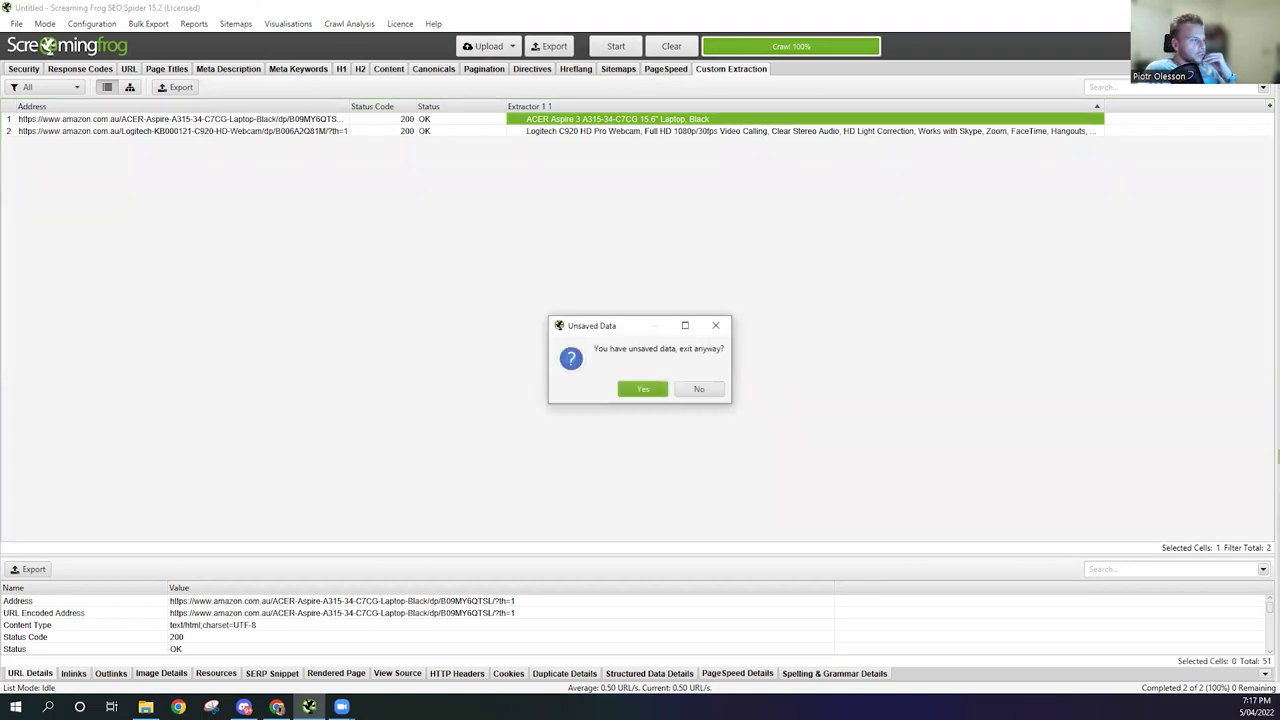
pyautogui.click(645, 389)
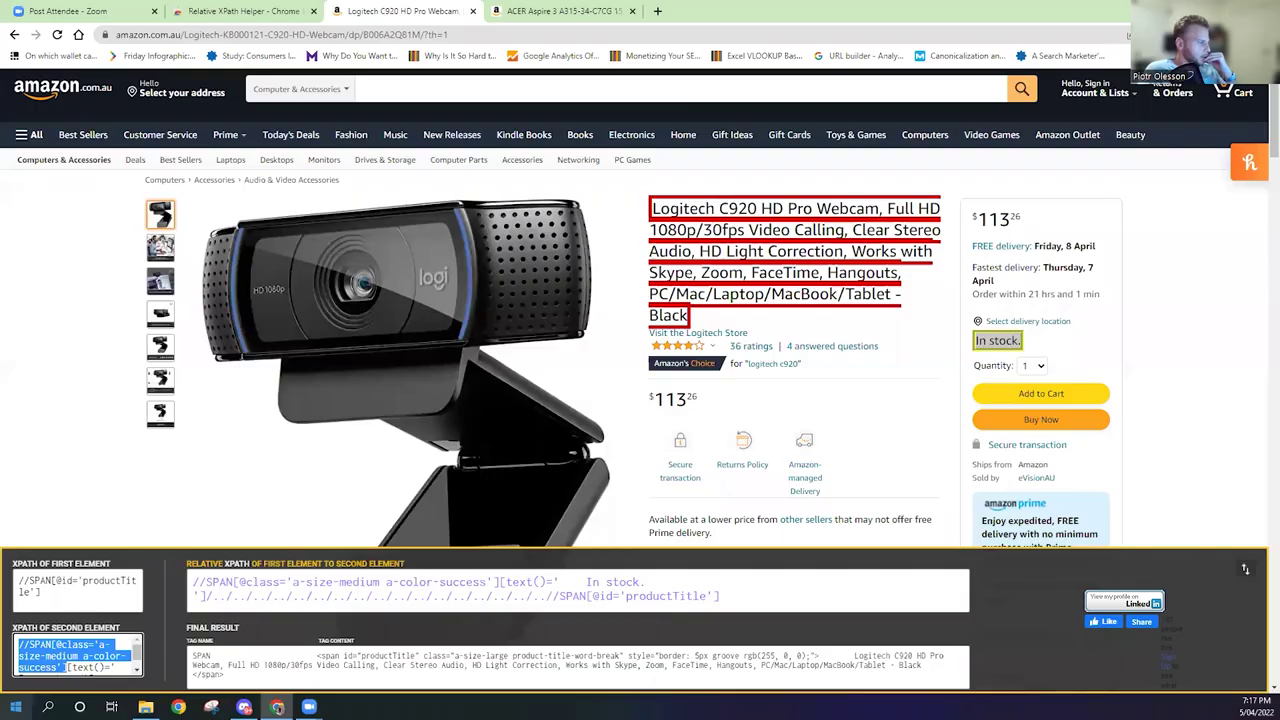
# Step: Relaunch Screaming Frog SEO Spider from Windows Search ('sc') and bring its new window forward
pyautogui.press('super')
pyautogui.write('sc')
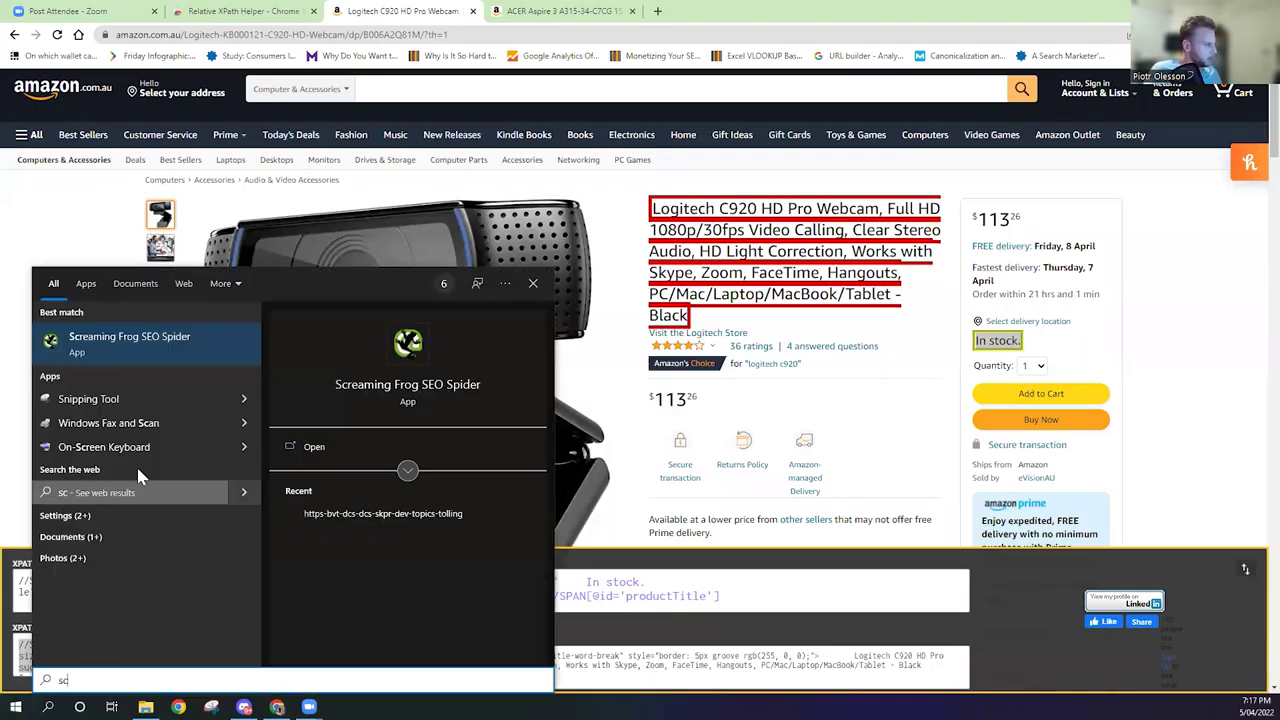
pyautogui.click(148, 344)
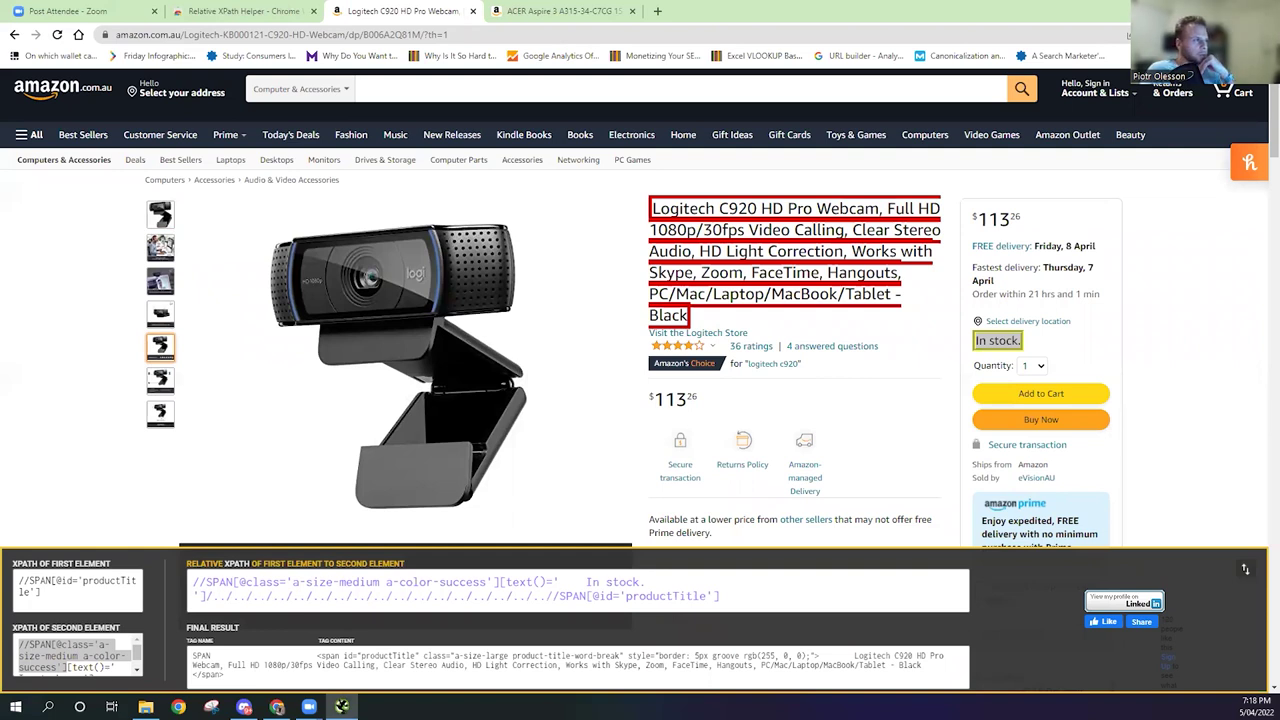
pyautogui.click(342, 706)
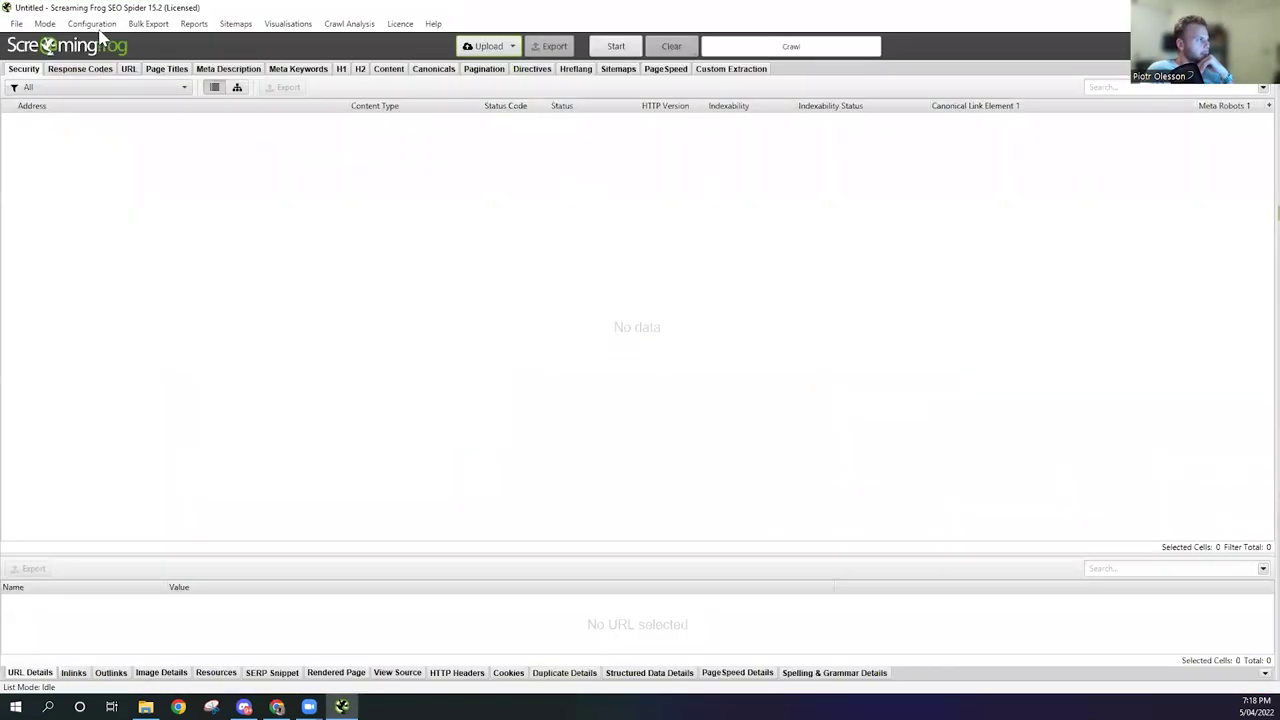
# Step: With List mode confirmed, add a blank first extractor under Configuration > Custom > Extraction
pyautogui.click(780, 143)
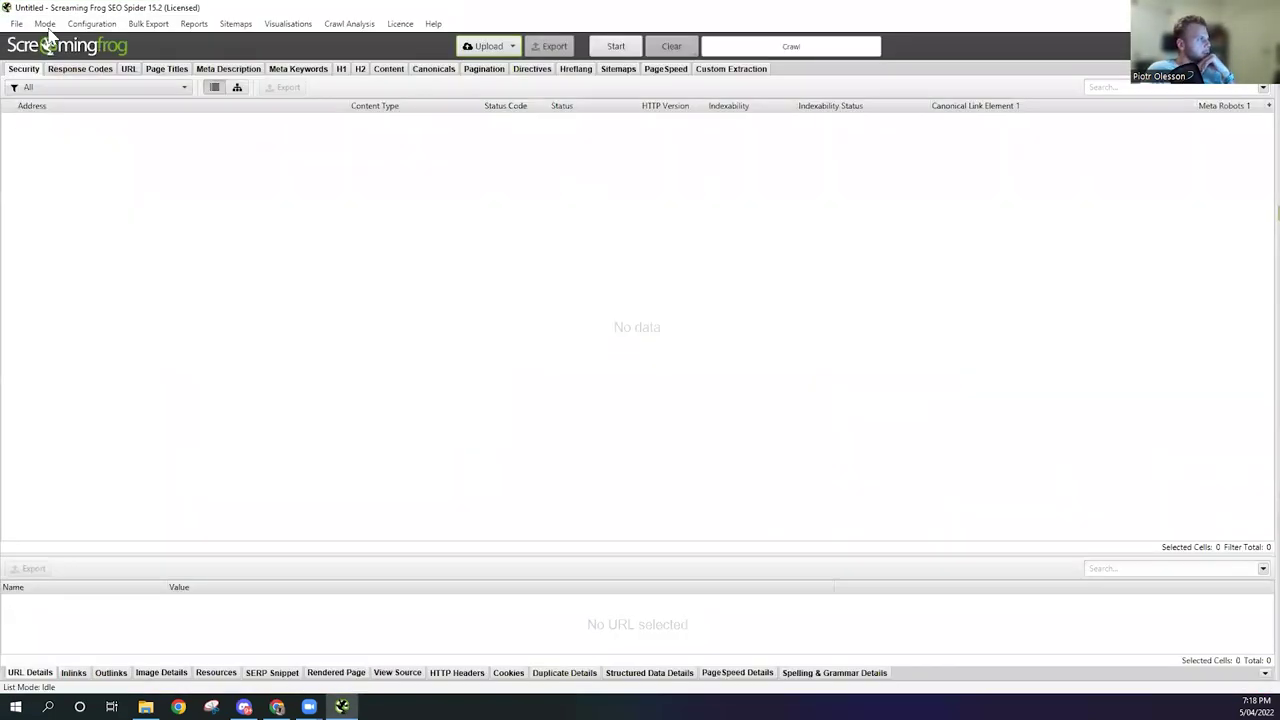
pyautogui.click(45, 24)
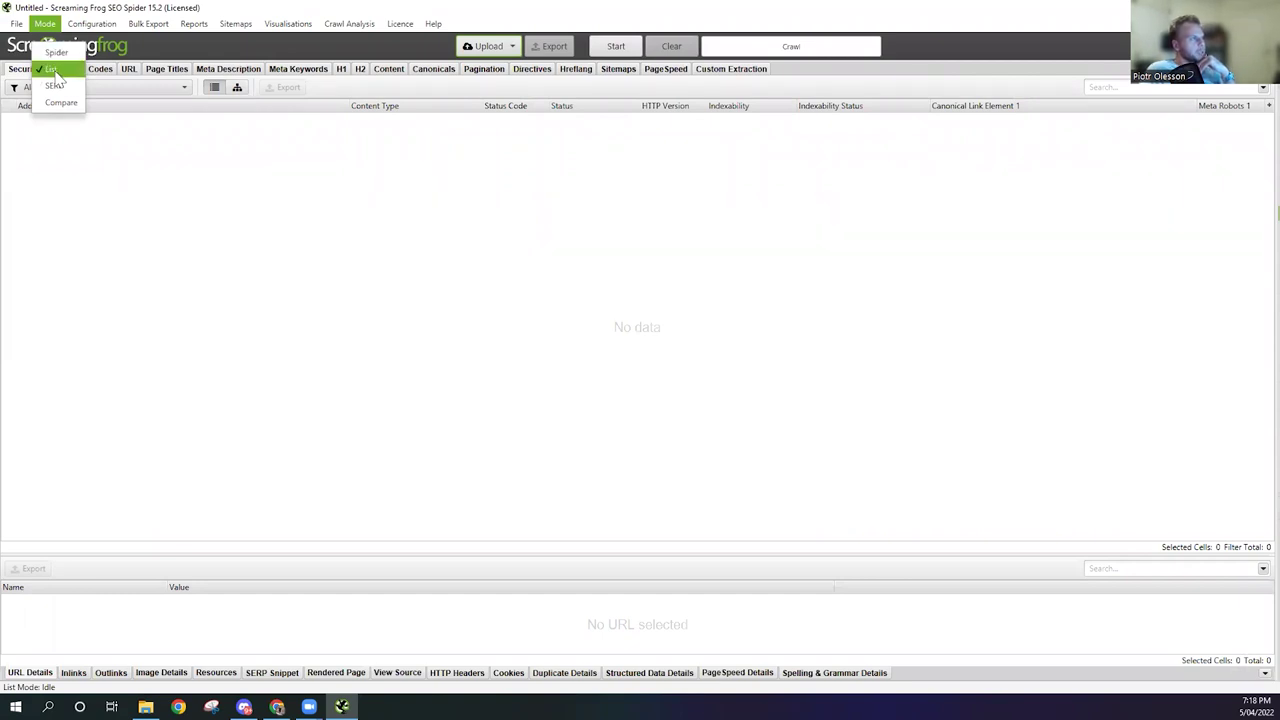
pyautogui.moveTo(92, 23)
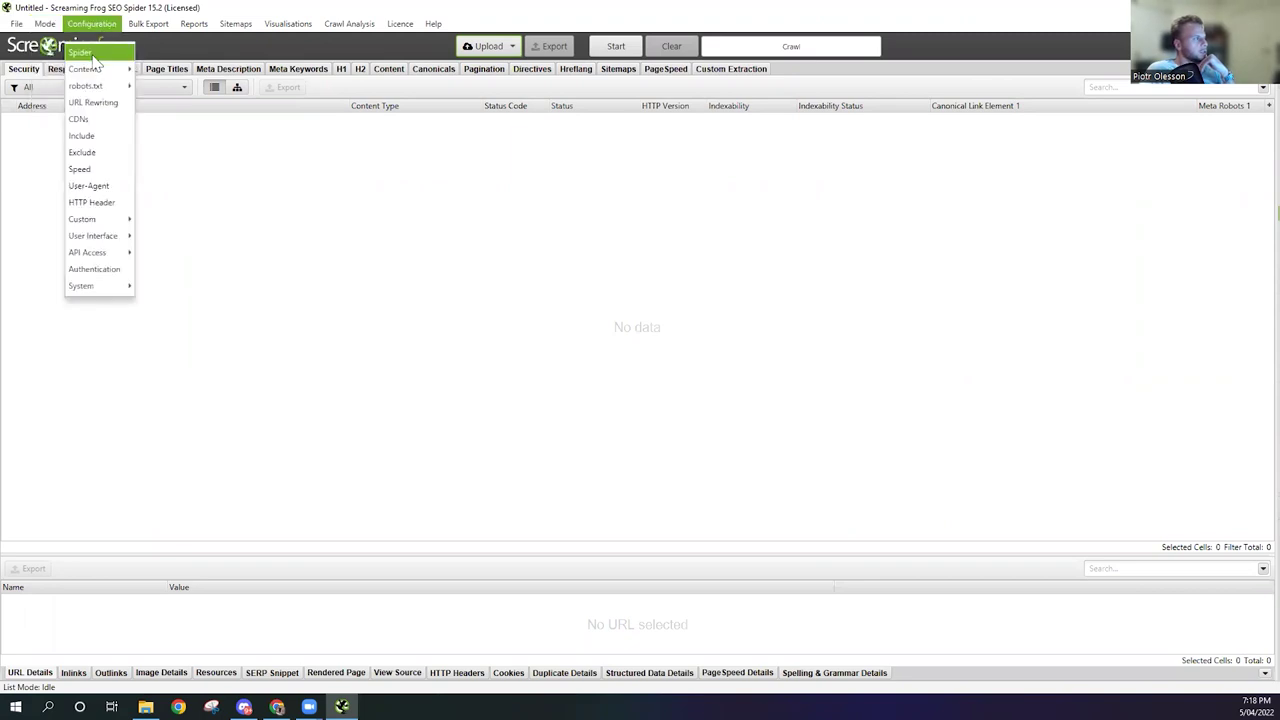
pyautogui.moveTo(123, 244)
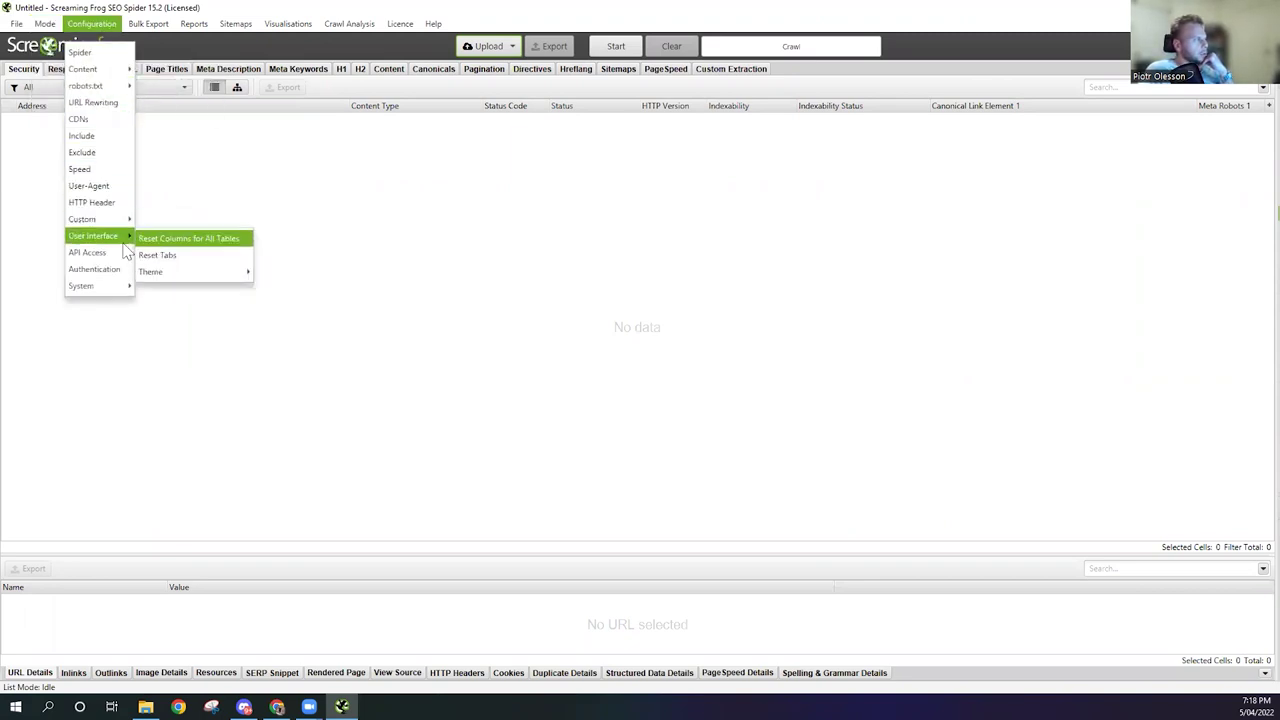
pyautogui.moveTo(118, 220)
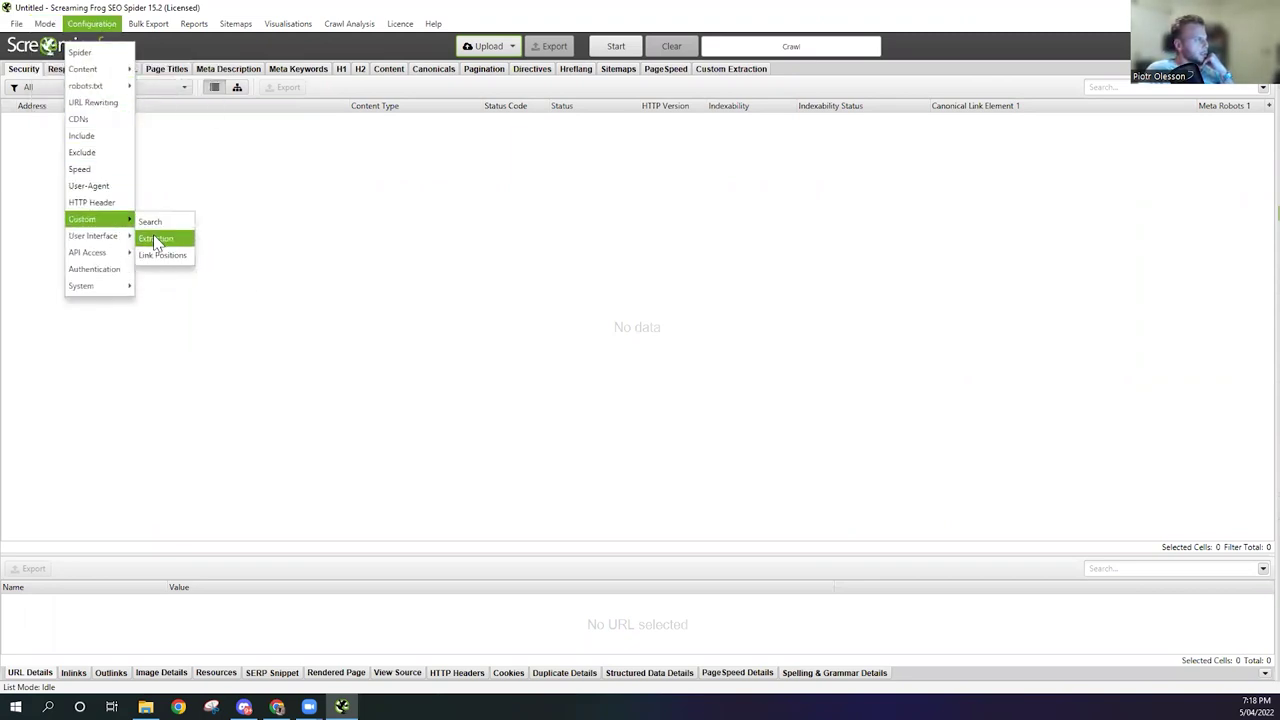
pyautogui.click(162, 238)
pyautogui.click(970, 497)
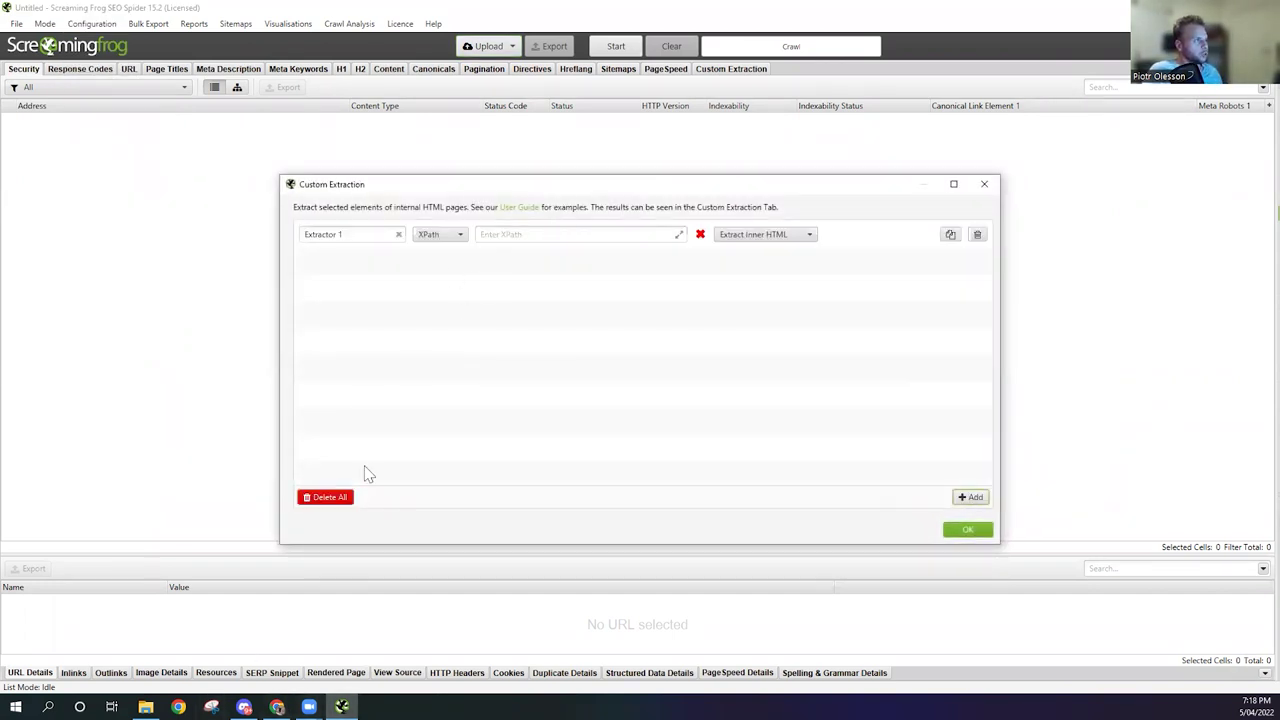
# Step: Select the product-title XPath in Chrome's XPath helper on the webcam page for copying
pyautogui.moveTo(277, 707)
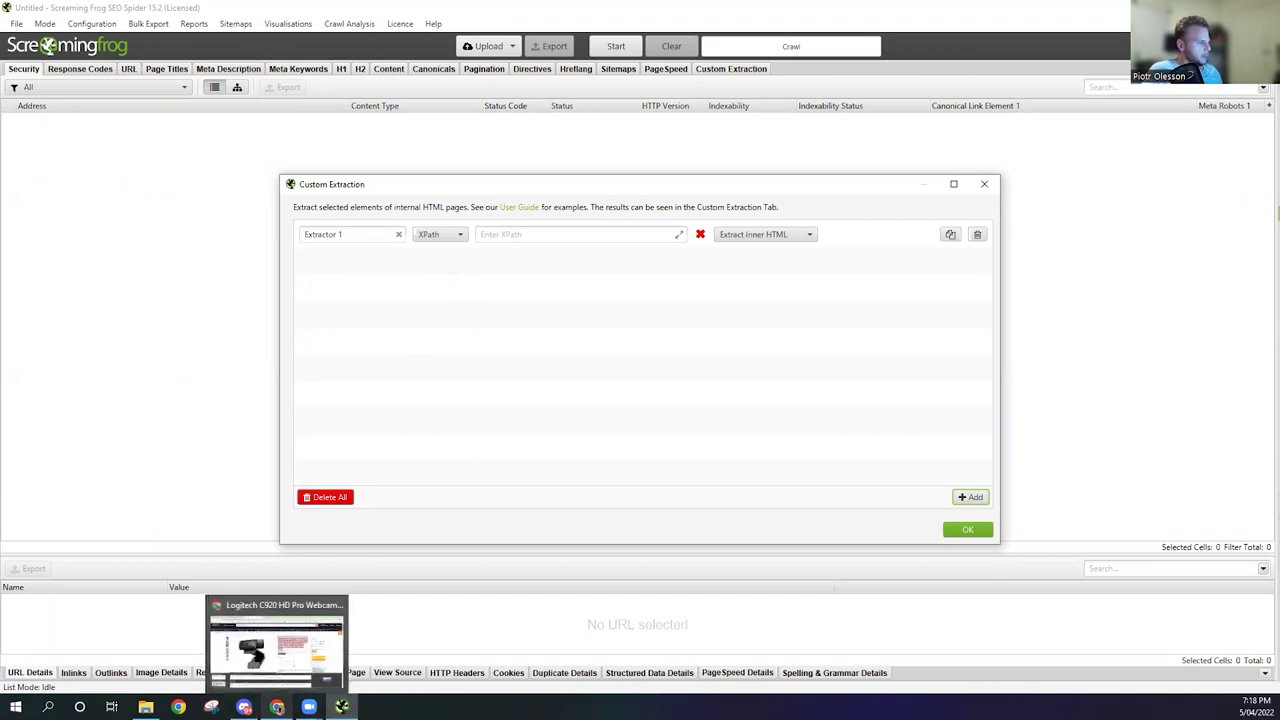
pyautogui.click(277, 650)
pyautogui.moveTo(50, 590); pyautogui.dragTo(14, 582)
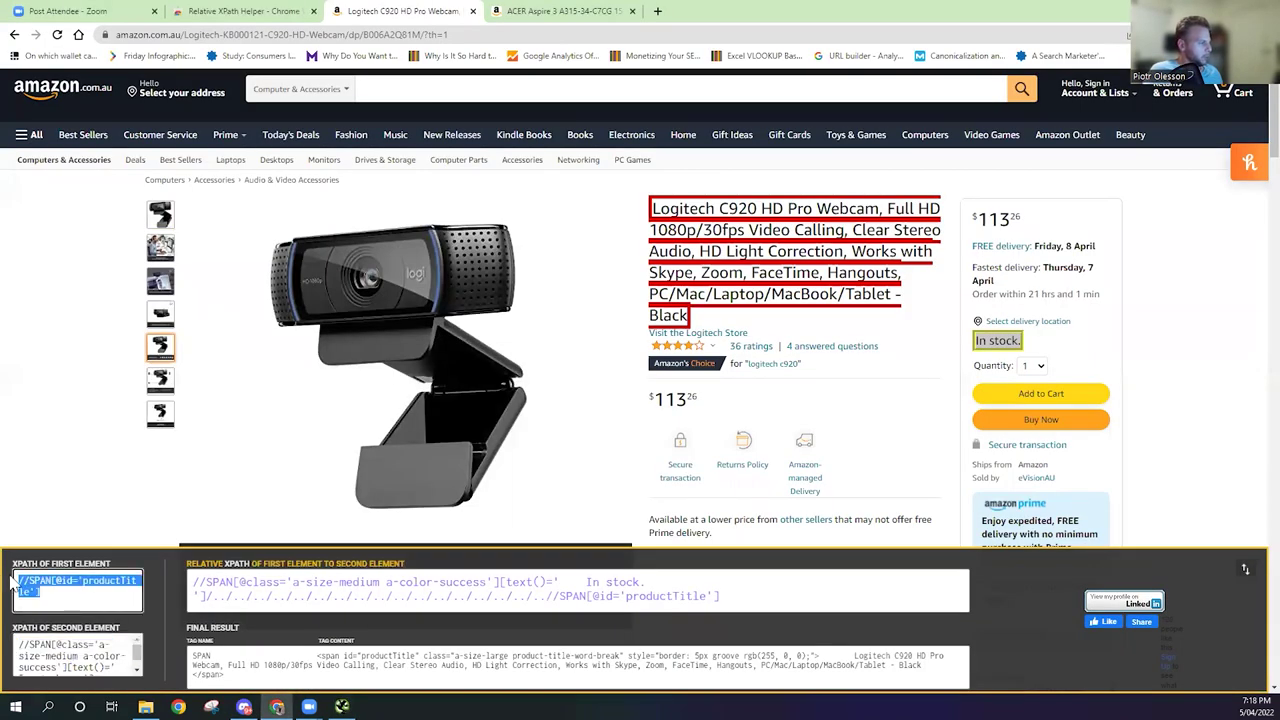
pyautogui.rightClick(100, 580)
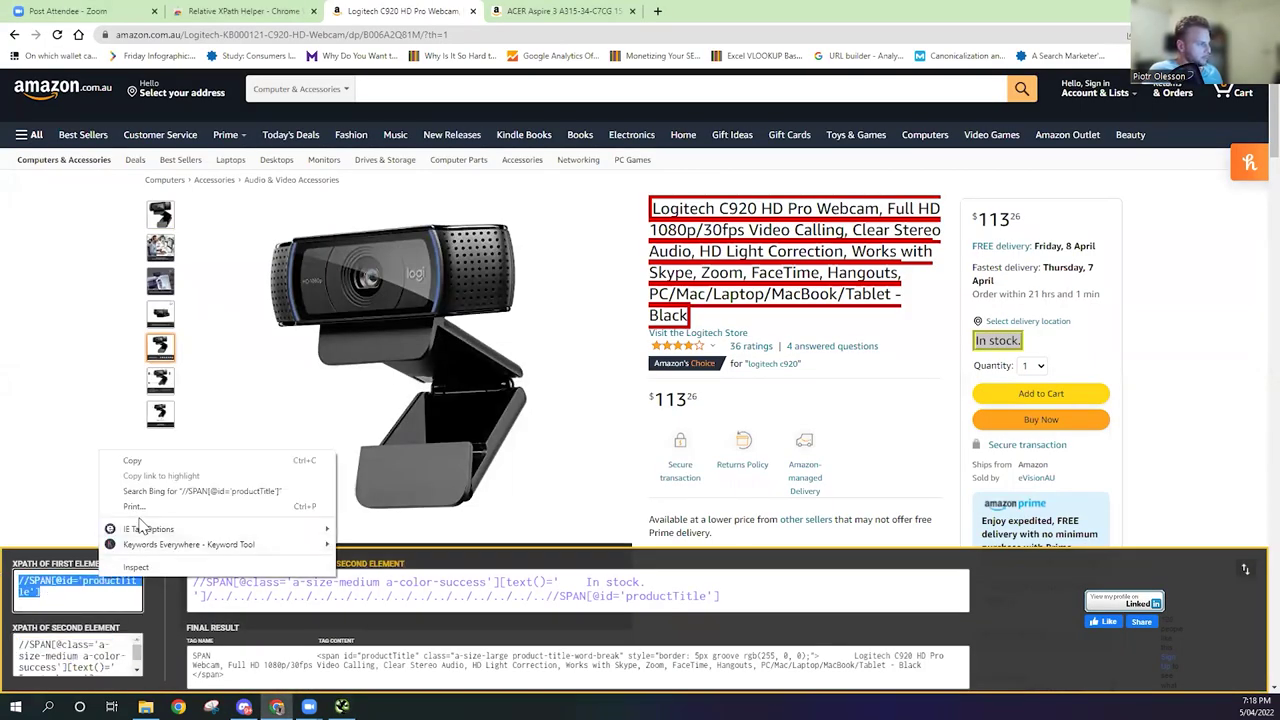
pyautogui.click(145, 456)
pyautogui.click(342, 707)
pyautogui.click(550, 236)
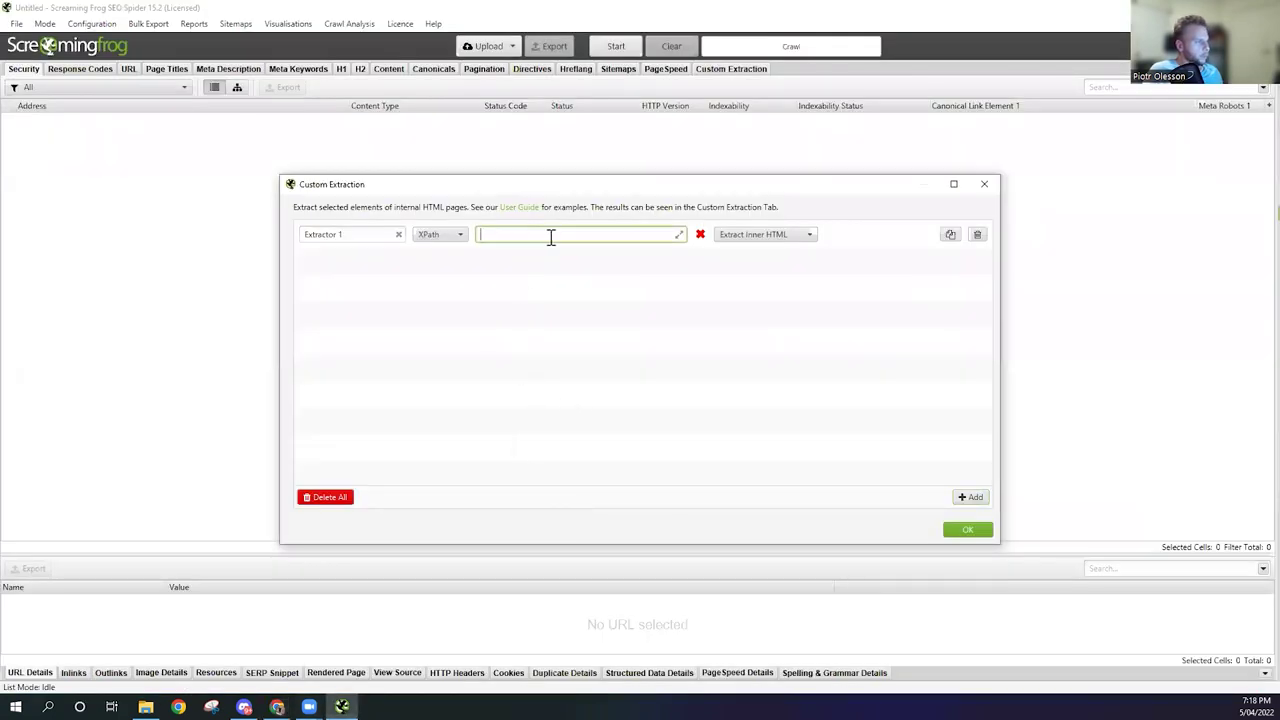
pyautogui.hotkey('ctrl', 'v')
pyautogui.click(512, 234)
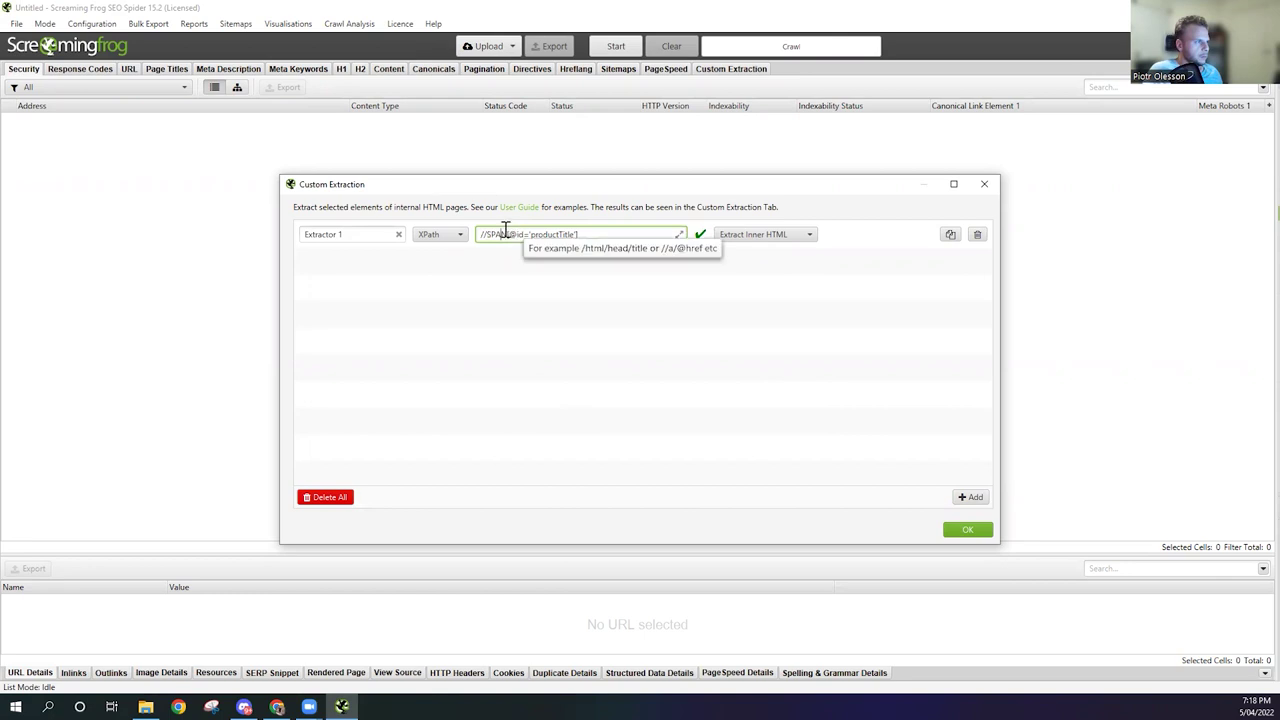
pyautogui.doubleClick(500, 234)
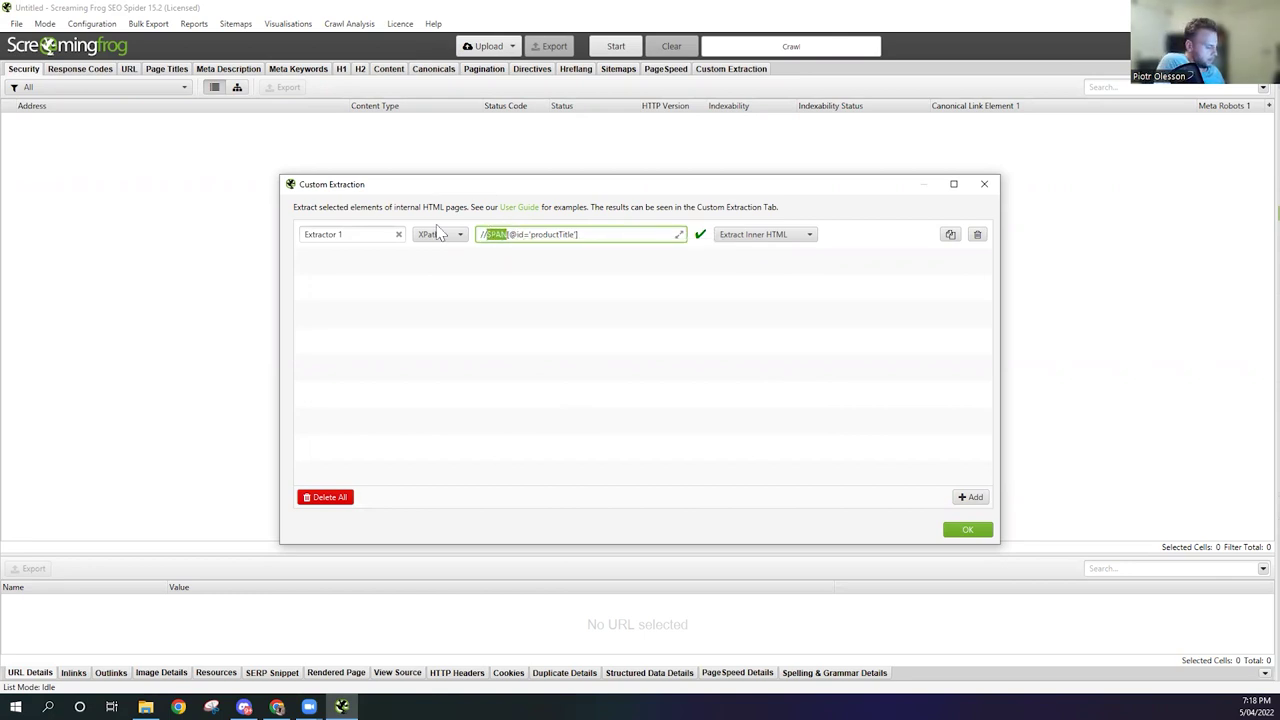
pyautogui.write('span')
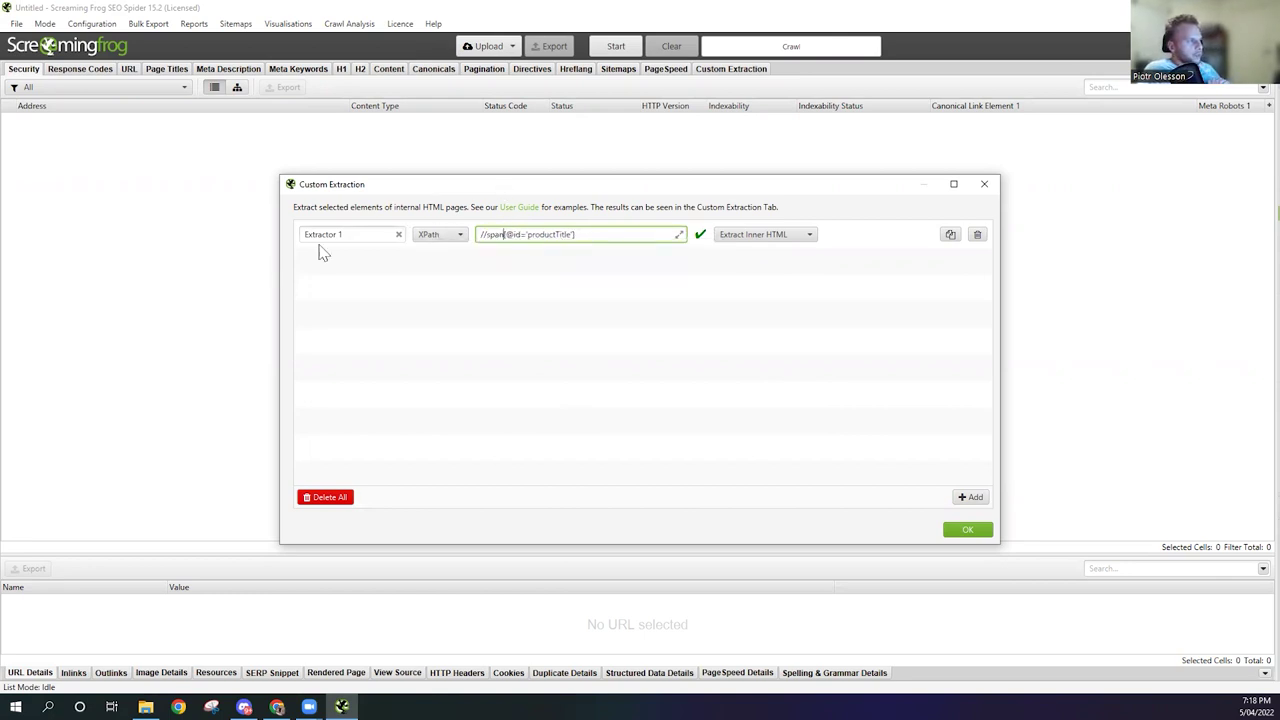
pyautogui.moveTo(394, 233); pyautogui.dragTo(302, 240)
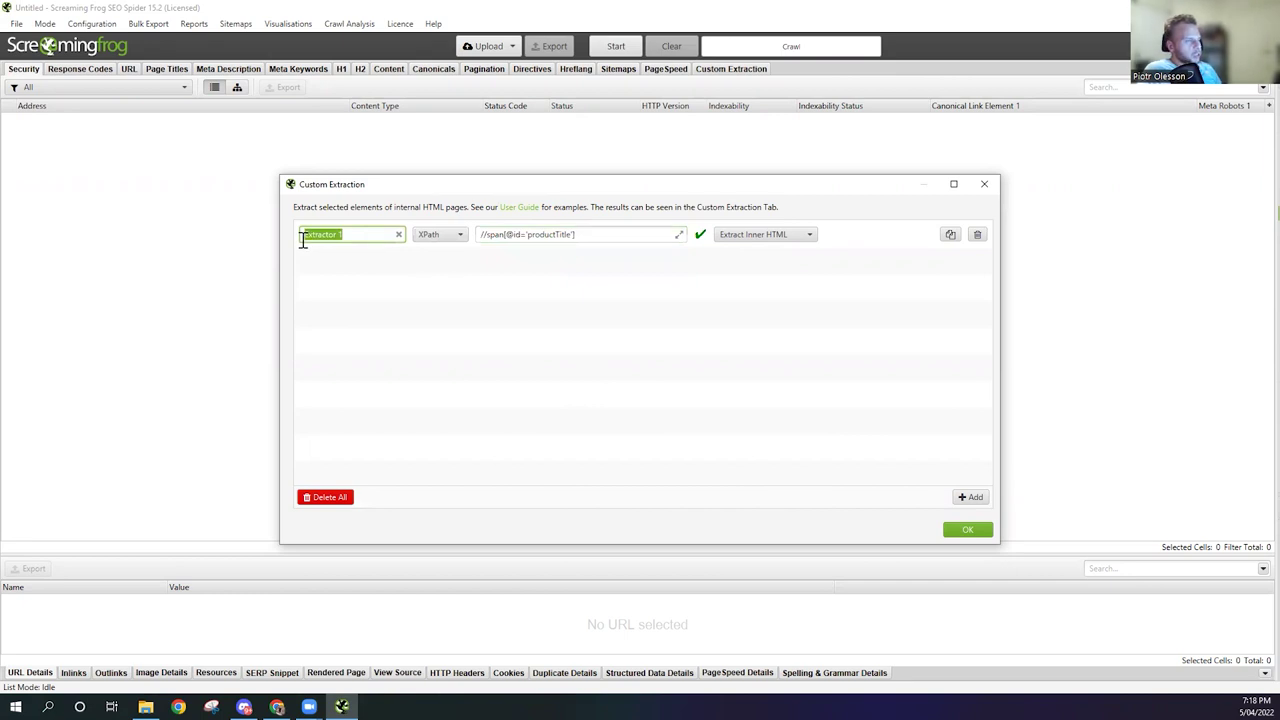
pyautogui.write('Page Title AMZ')
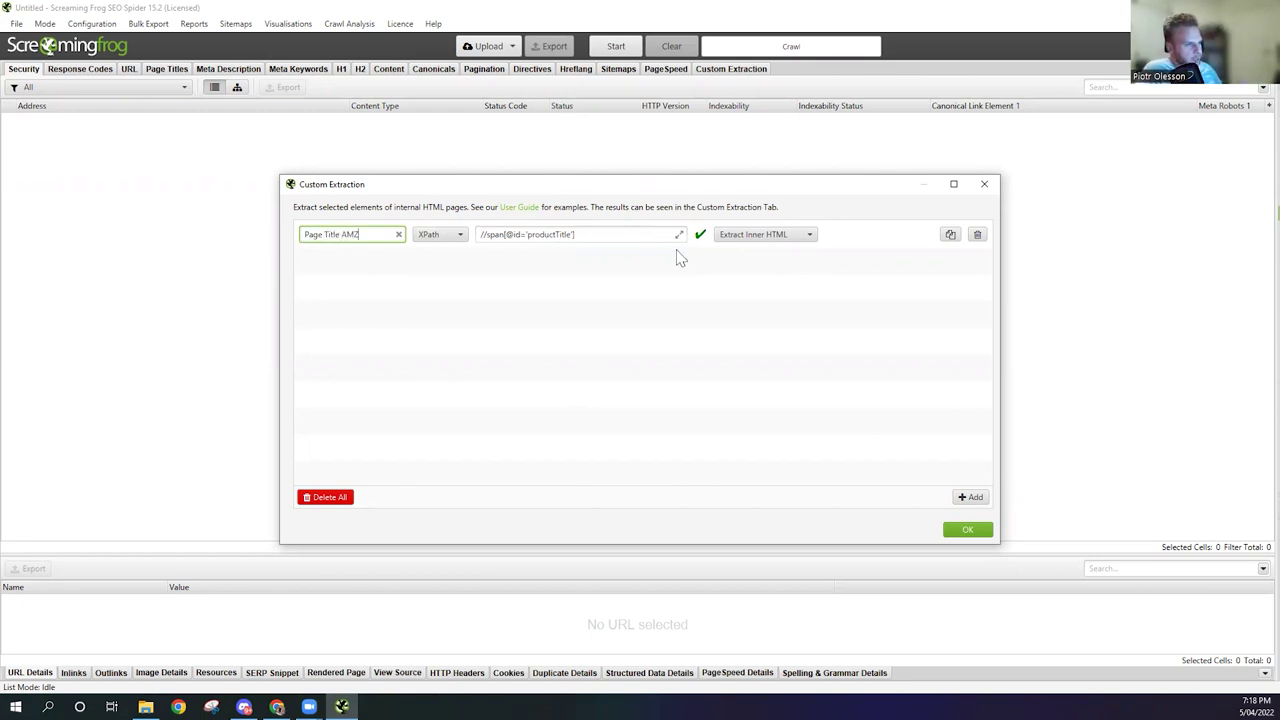
# Step: Add a second extractor named 'In Stock', leaving its XPath empty for now
pyautogui.click(970, 497)
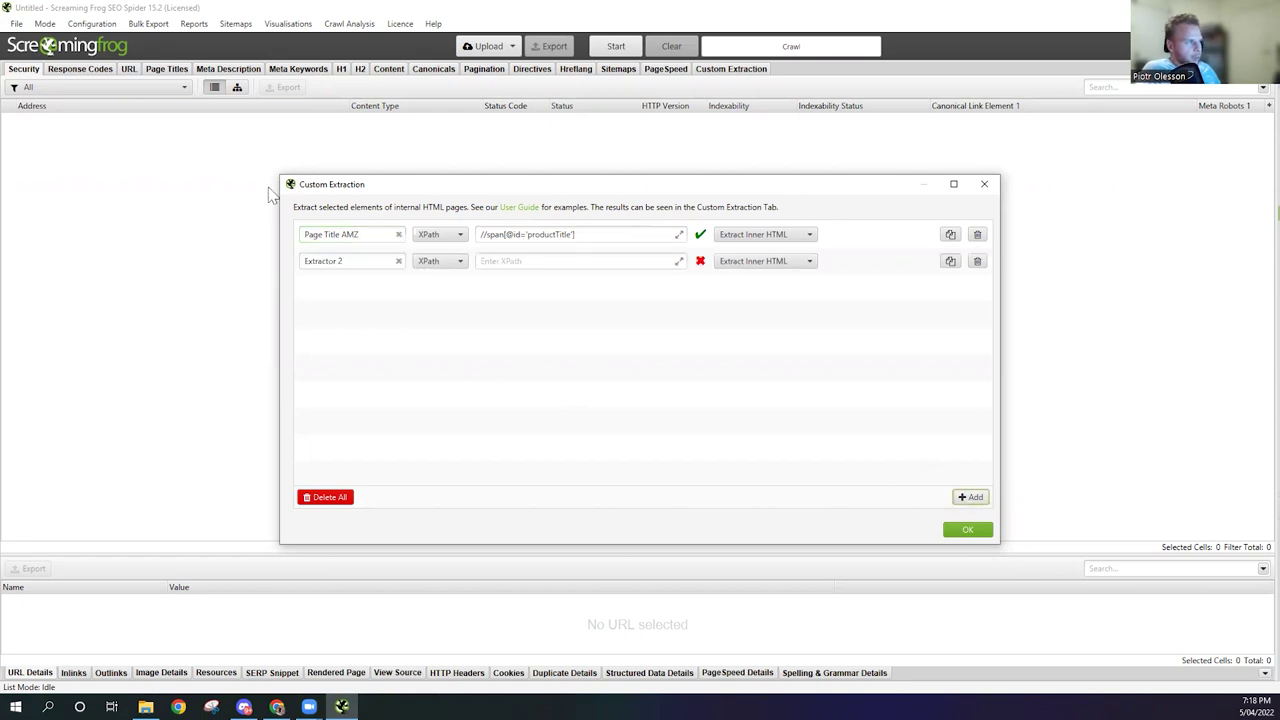
pyautogui.click(360, 264)
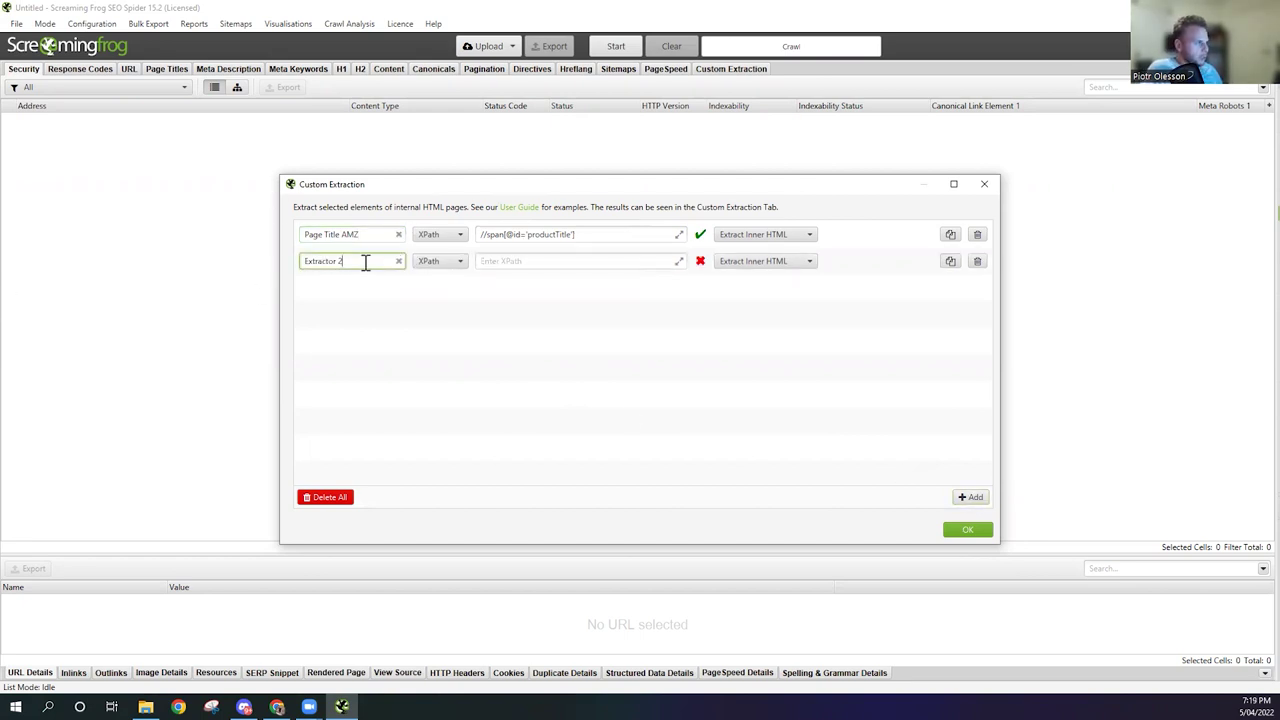
pyautogui.moveTo(362, 263); pyautogui.dragTo(263, 258)
pyautogui.write('In Stock')
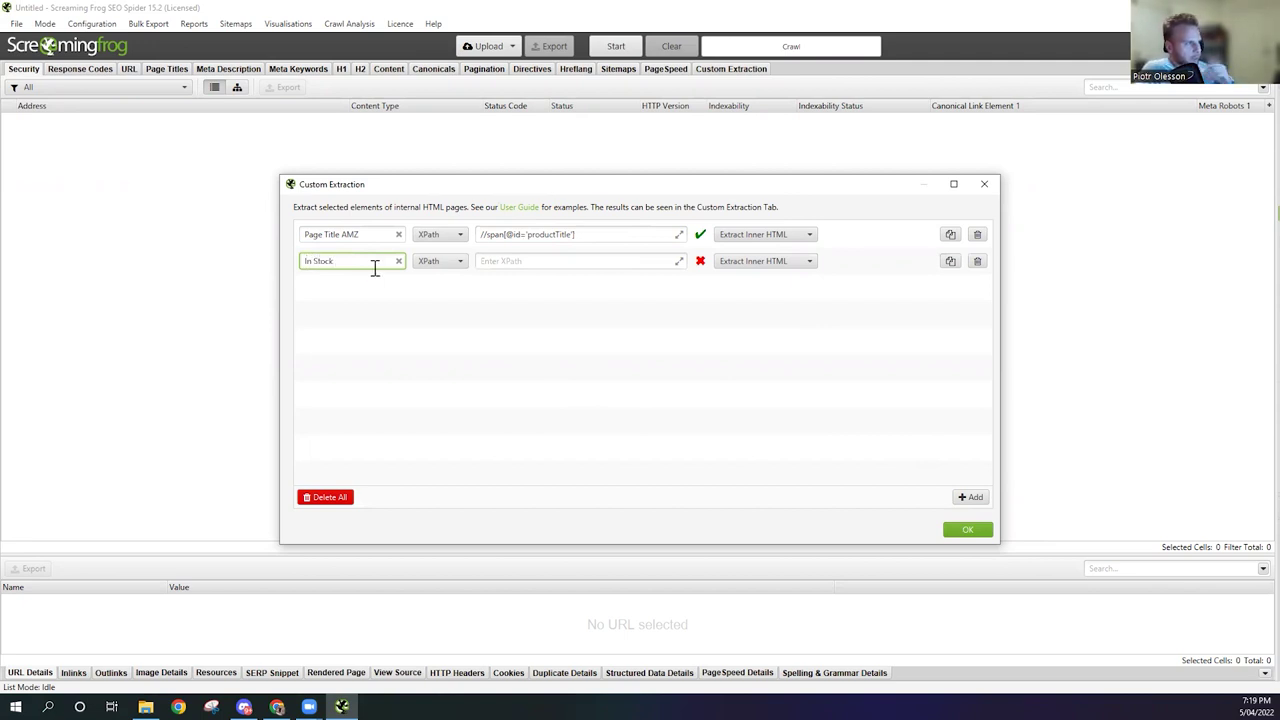
pyautogui.click(603, 260)
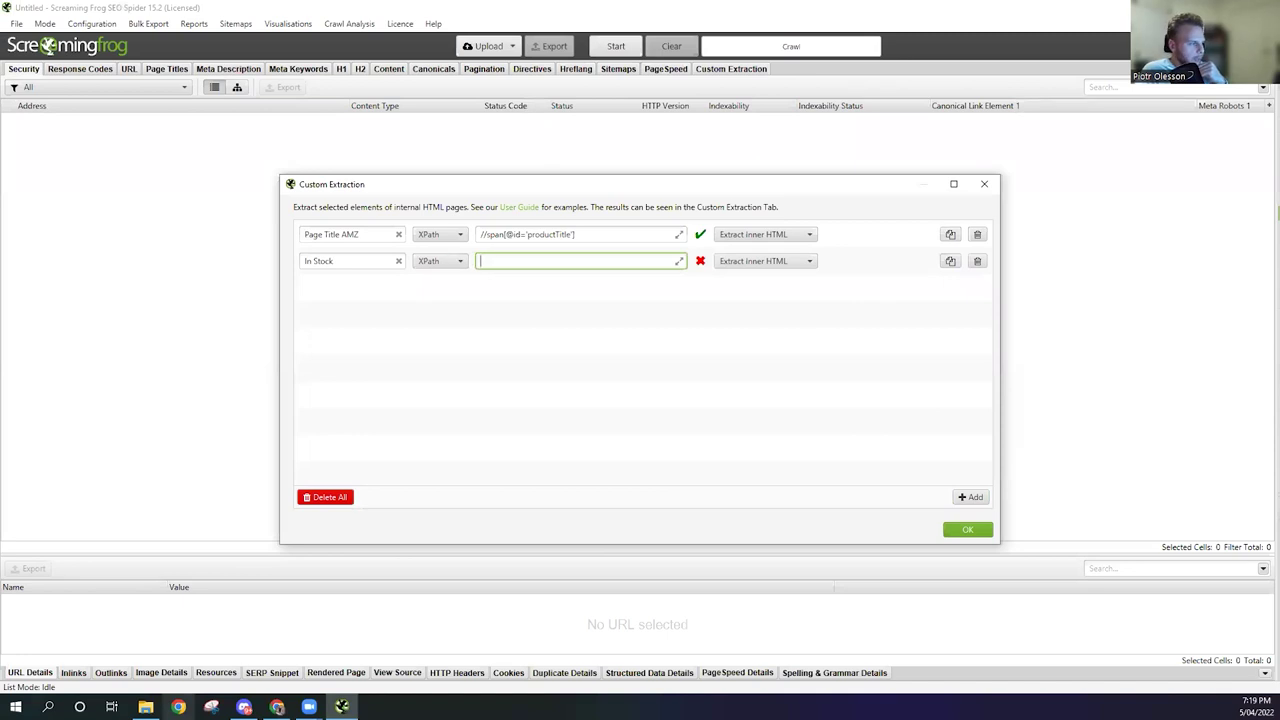
pyautogui.click(966, 86)
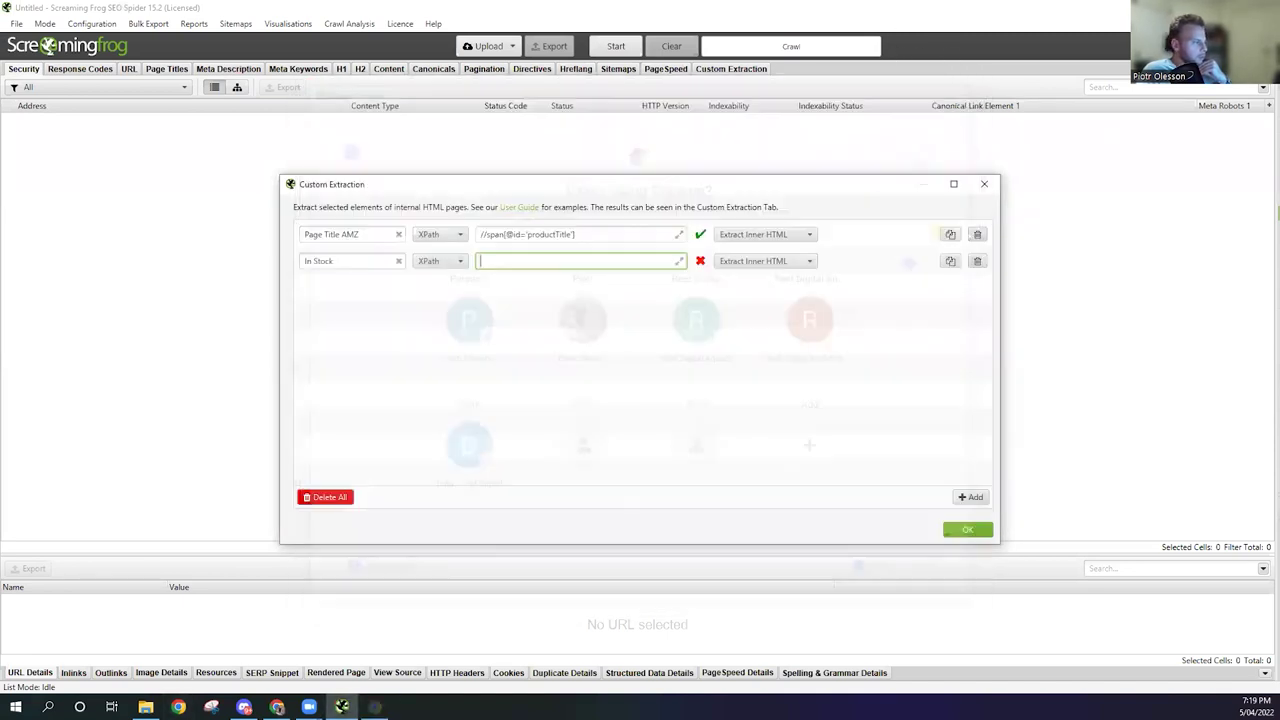
pyautogui.click(277, 707)
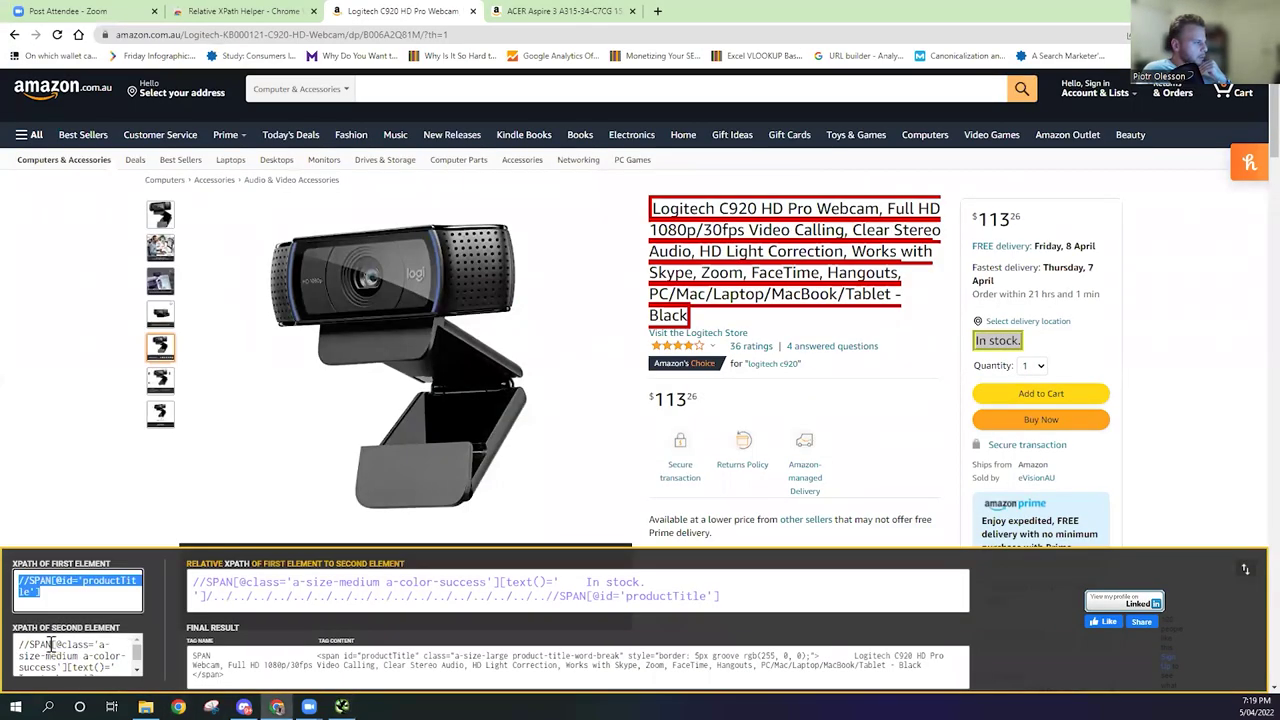
pyautogui.scroll(-1, 40, 652)
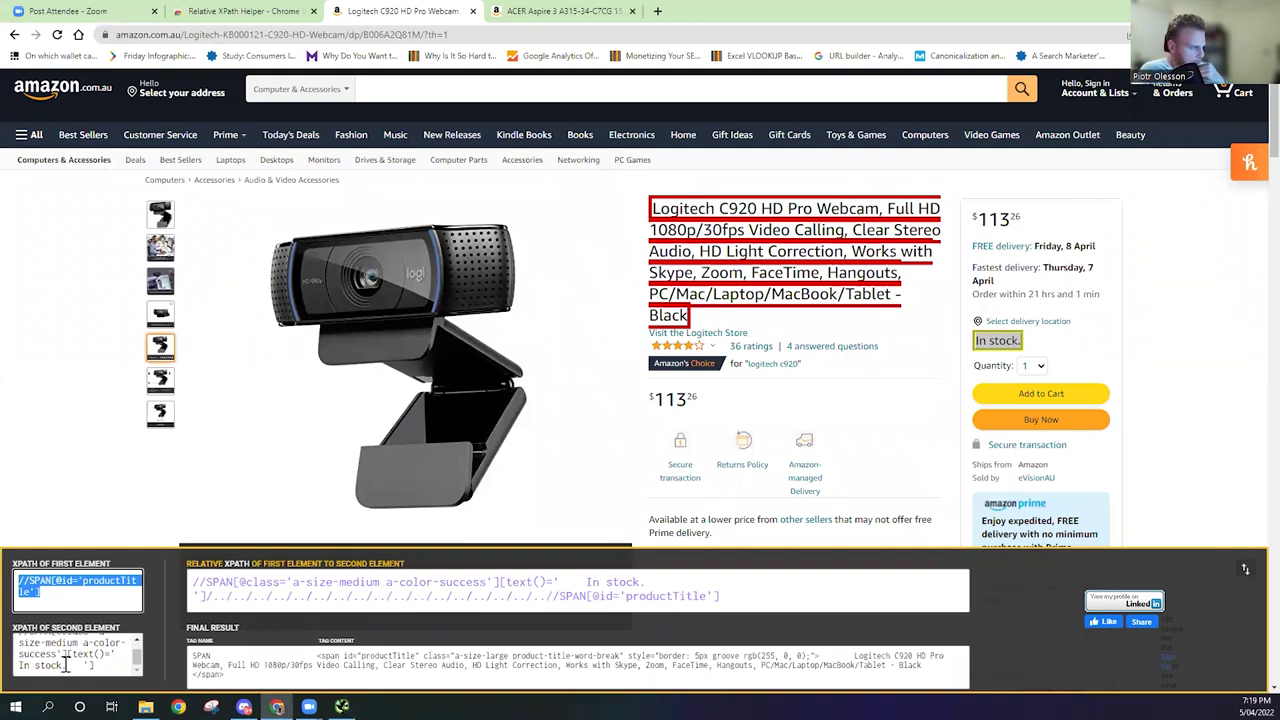
pyautogui.moveTo(69, 655); pyautogui.dragTo(83, 664)
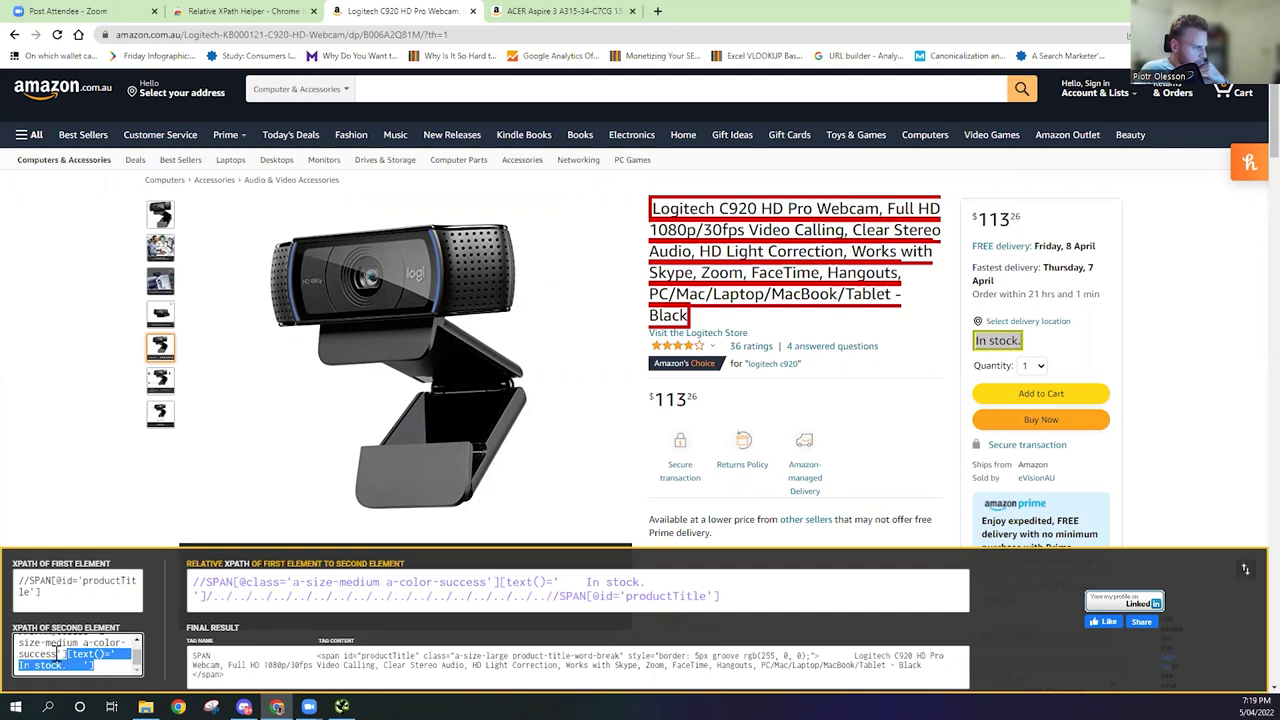
pyautogui.click(74, 654)
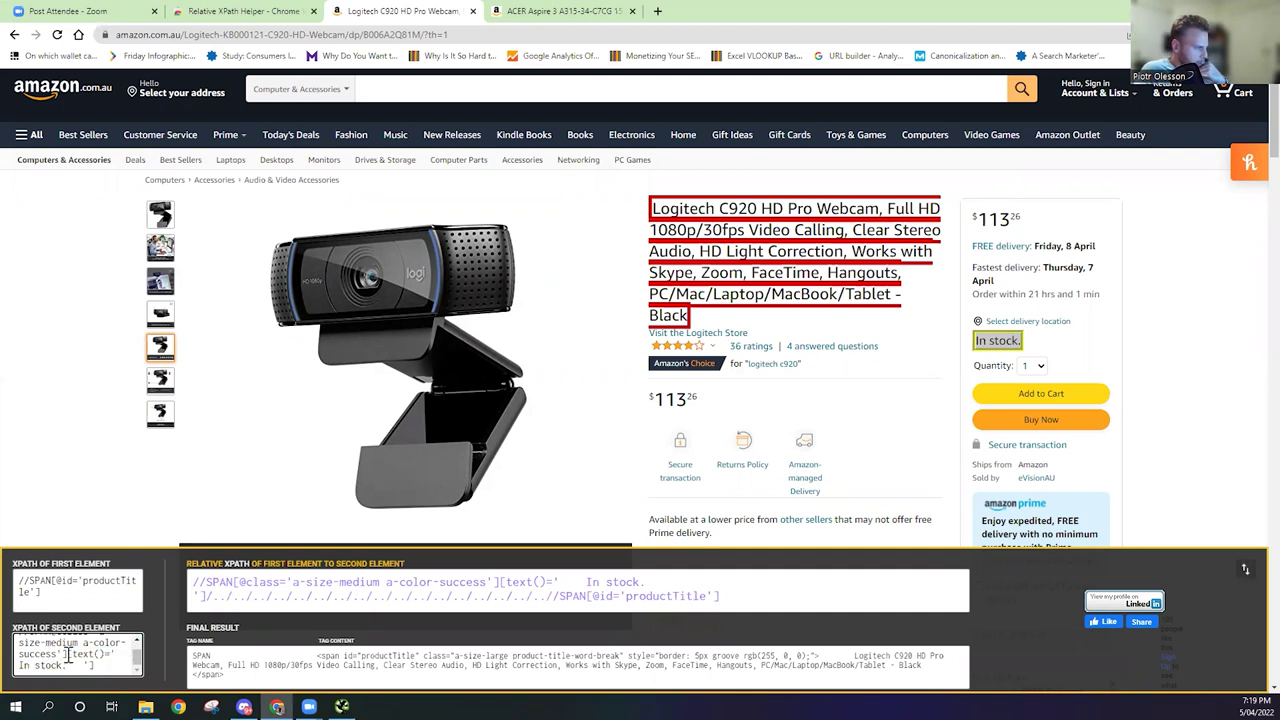
pyautogui.moveTo(57, 657); pyautogui.dragTo(17, 641)
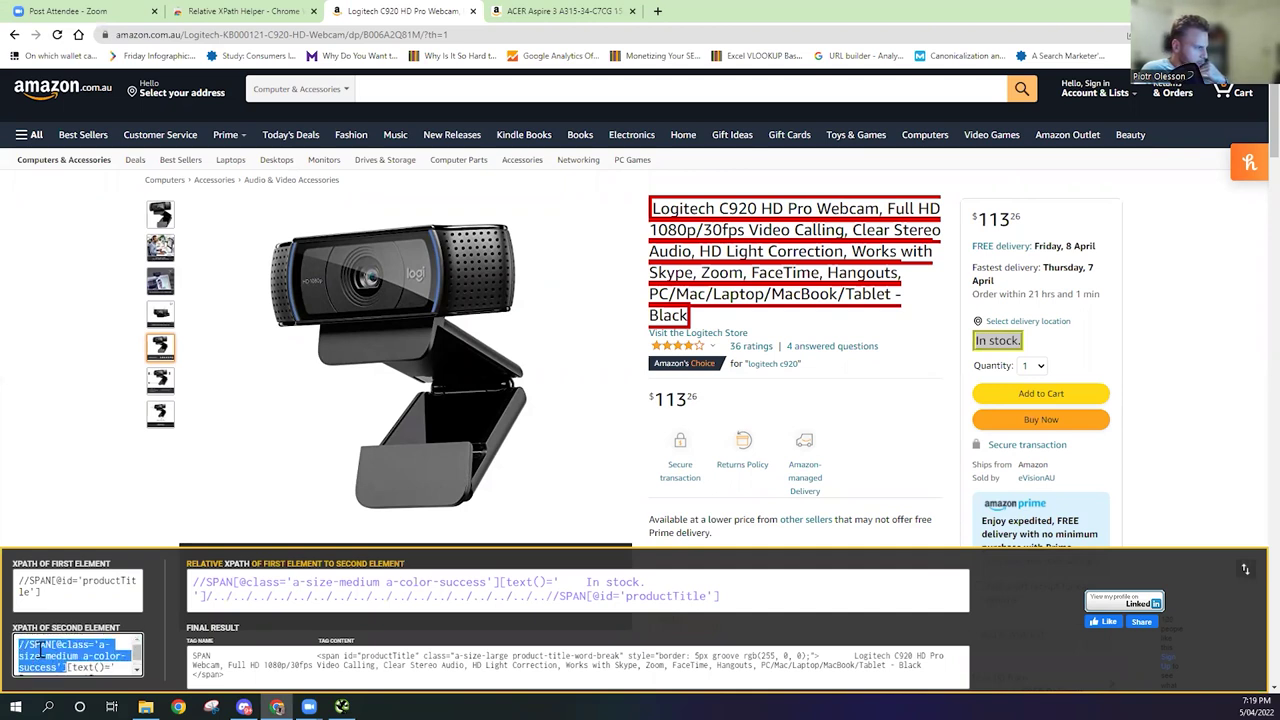
pyautogui.rightClick(40, 646)
pyautogui.click(97, 540)
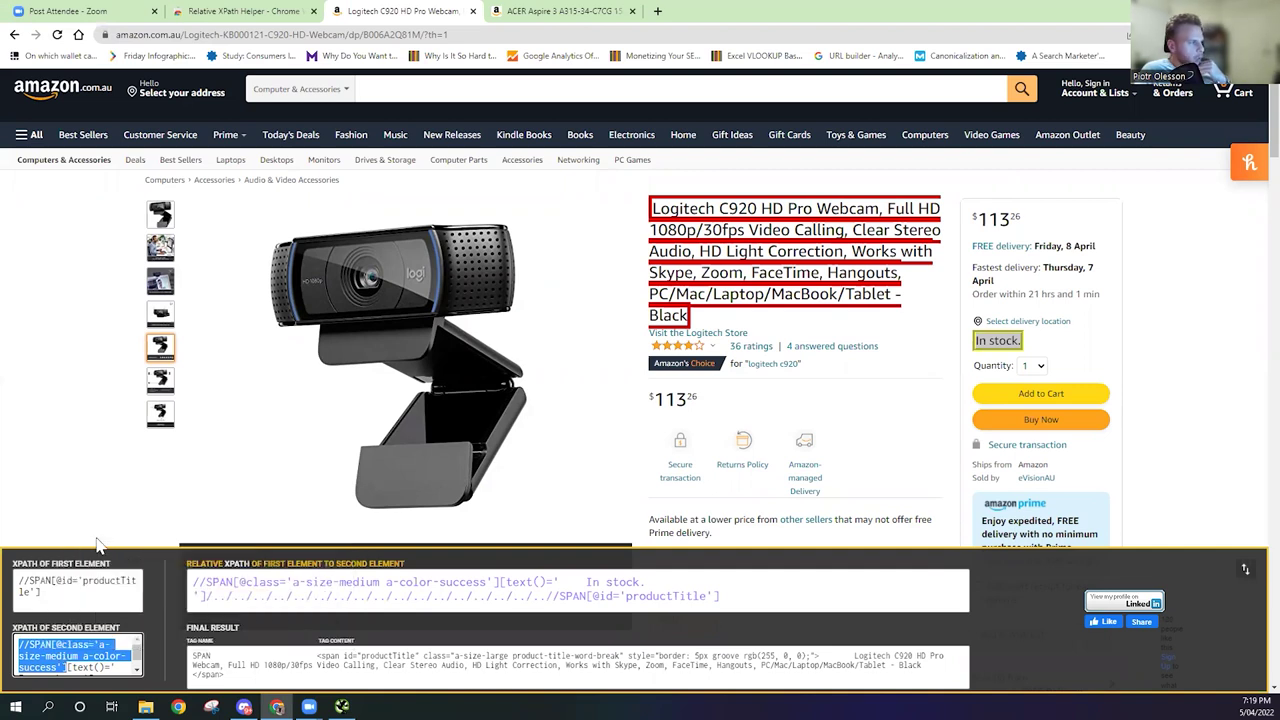
pyautogui.moveTo(469, 476)
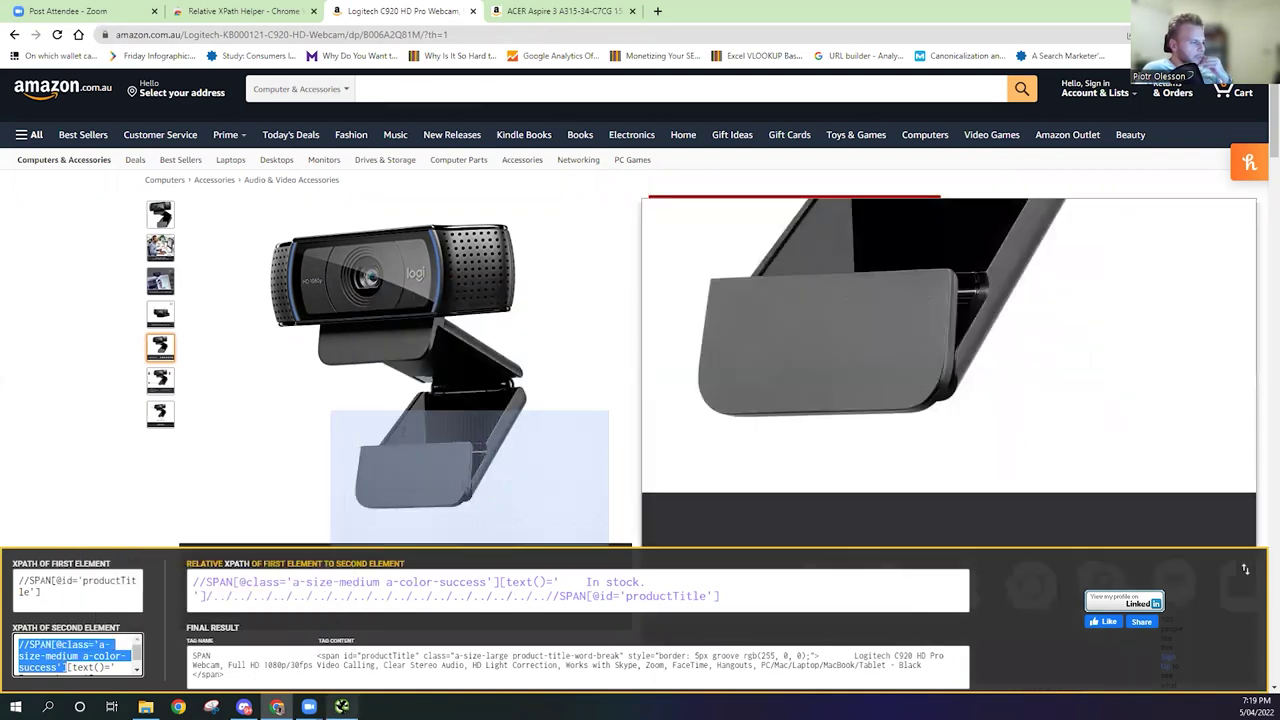
pyautogui.moveTo(342, 705)
pyautogui.click(355, 670)
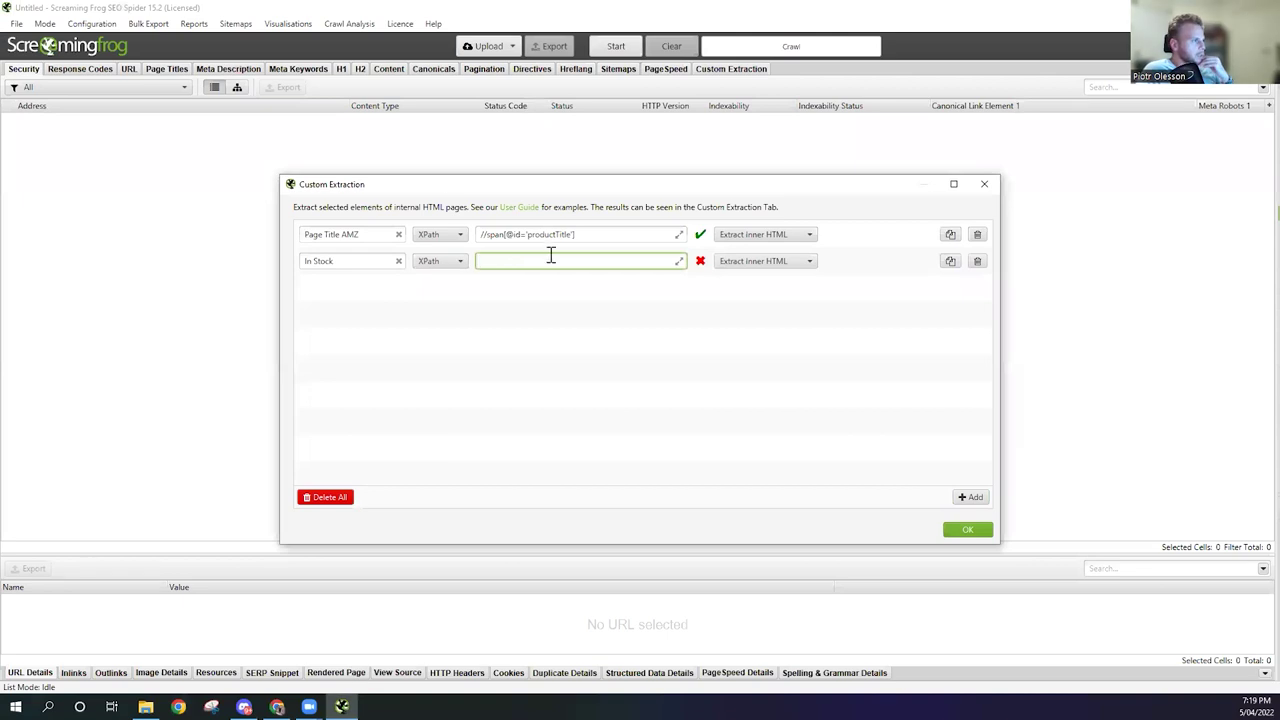
pyautogui.hotkey('ctrl', 'v')
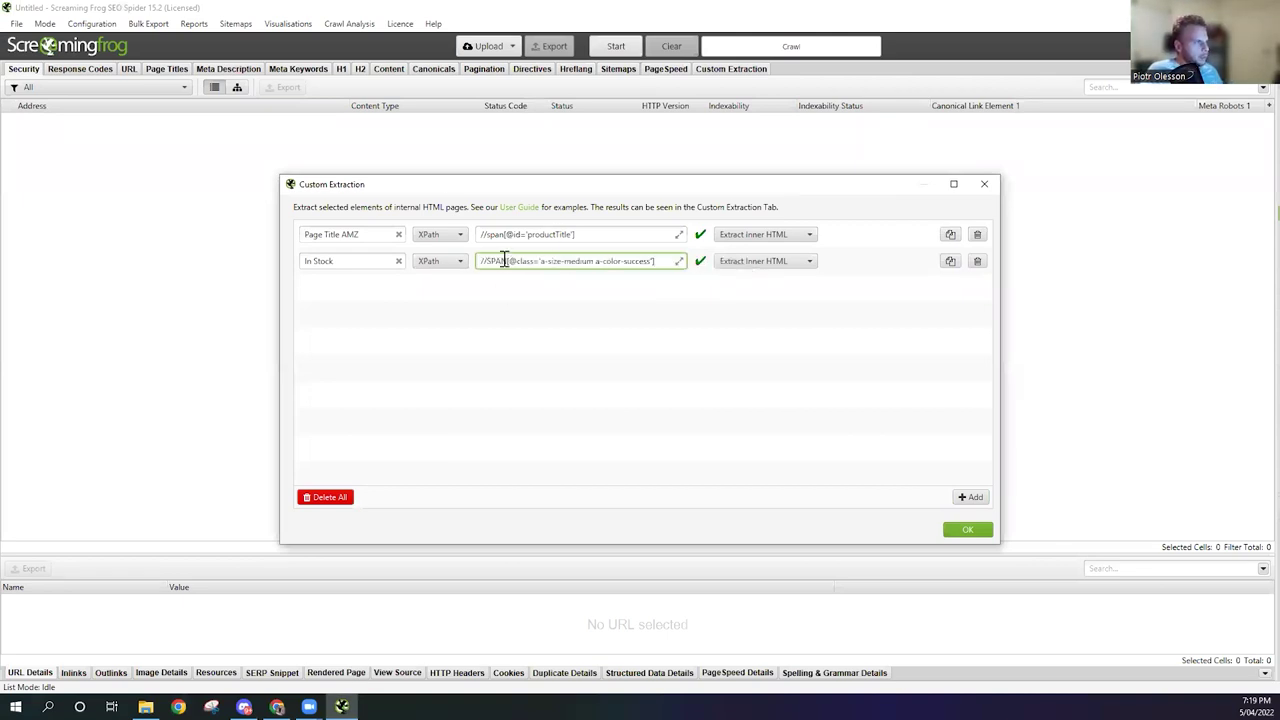
pyautogui.moveTo(507, 260); pyautogui.dragTo(492, 260)
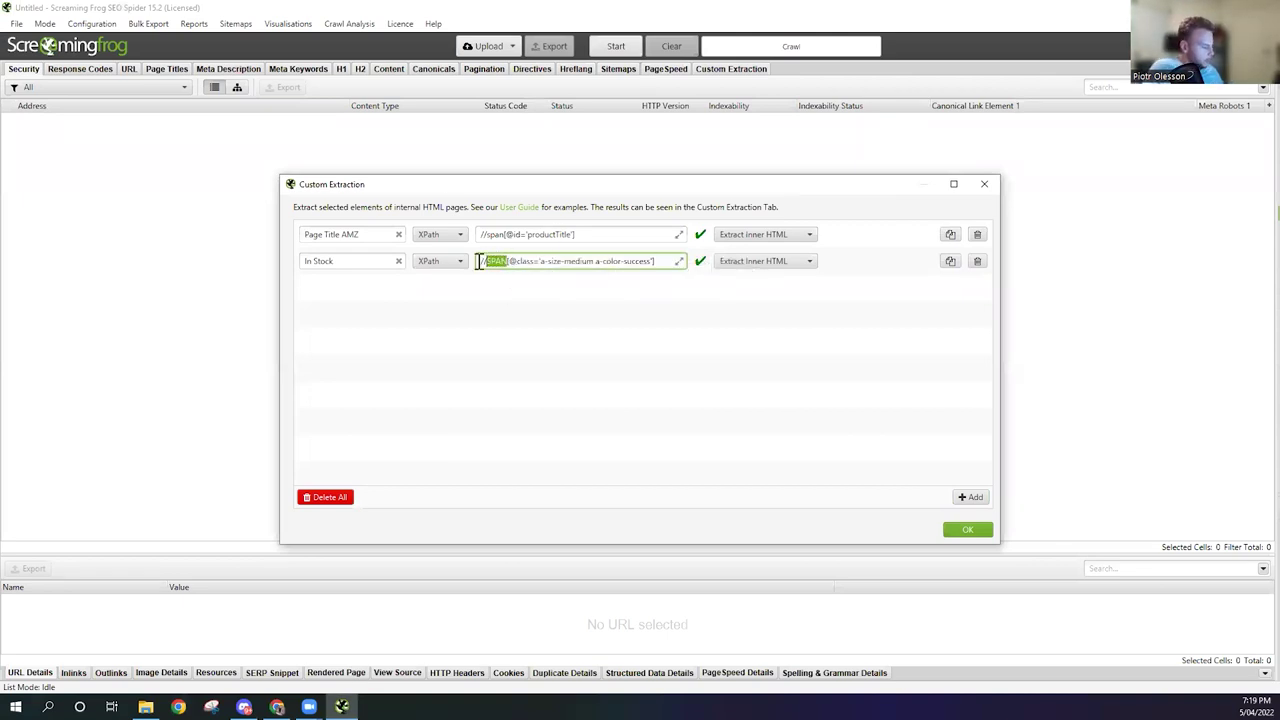
pyautogui.write('span')
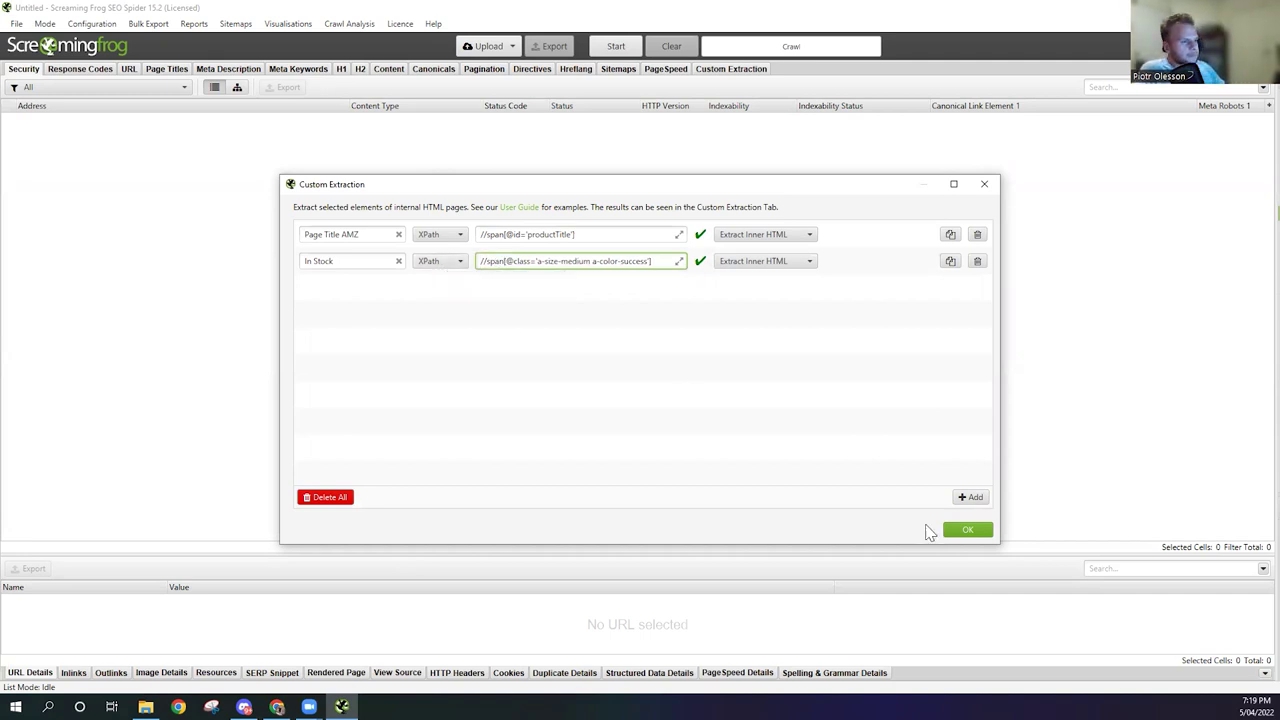
pyautogui.click(980, 533)
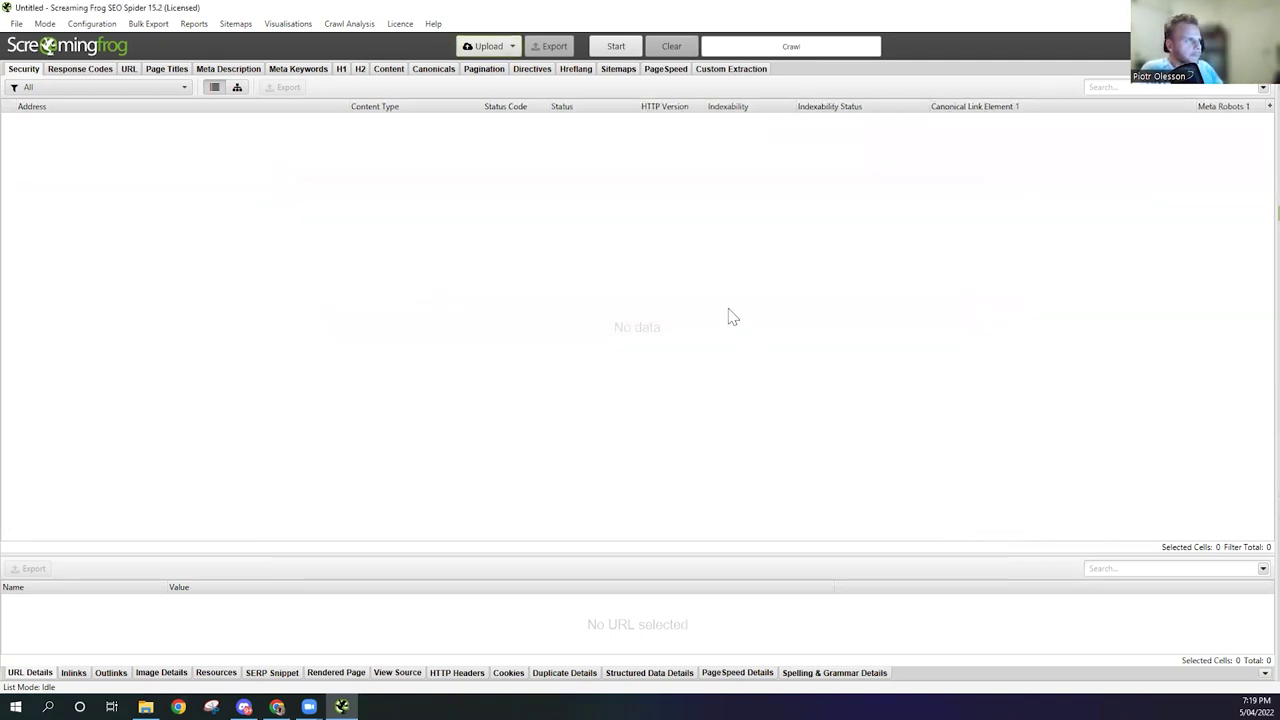
# Step: Manually enter the Logitech webcam product URL, copied from Chrome, into the URL list
pyautogui.click(493, 52)
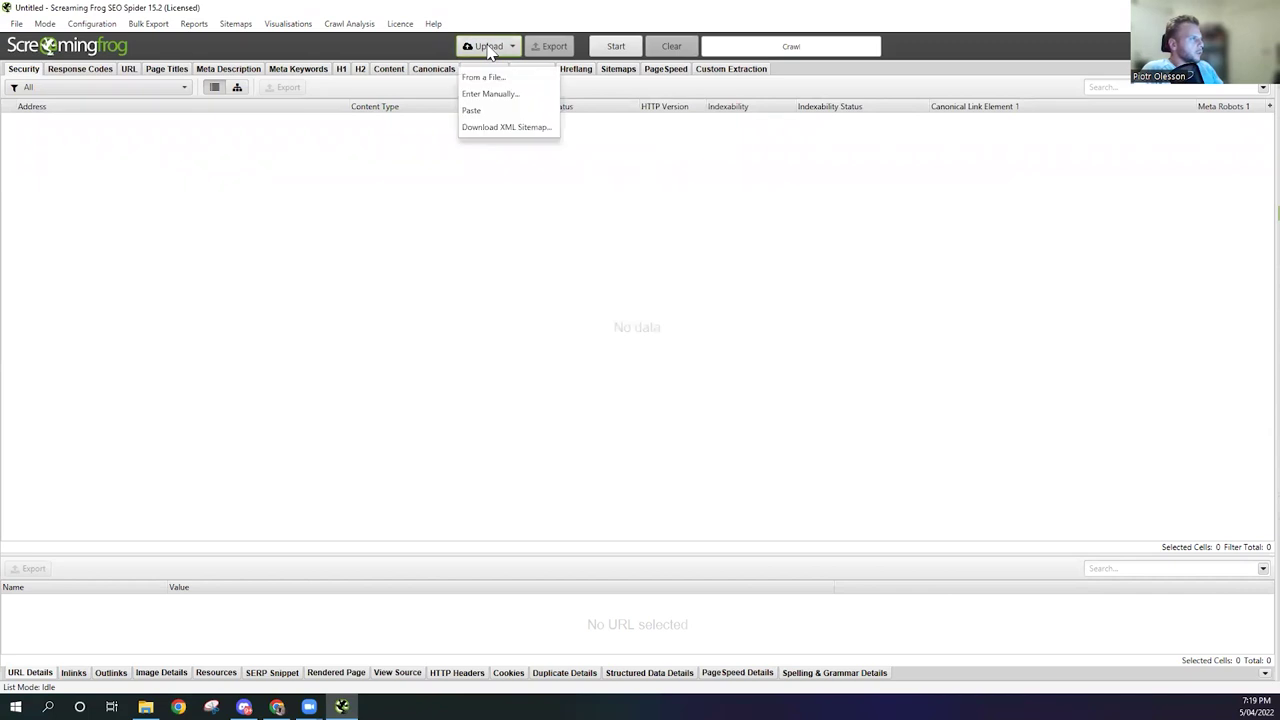
pyautogui.click(497, 97)
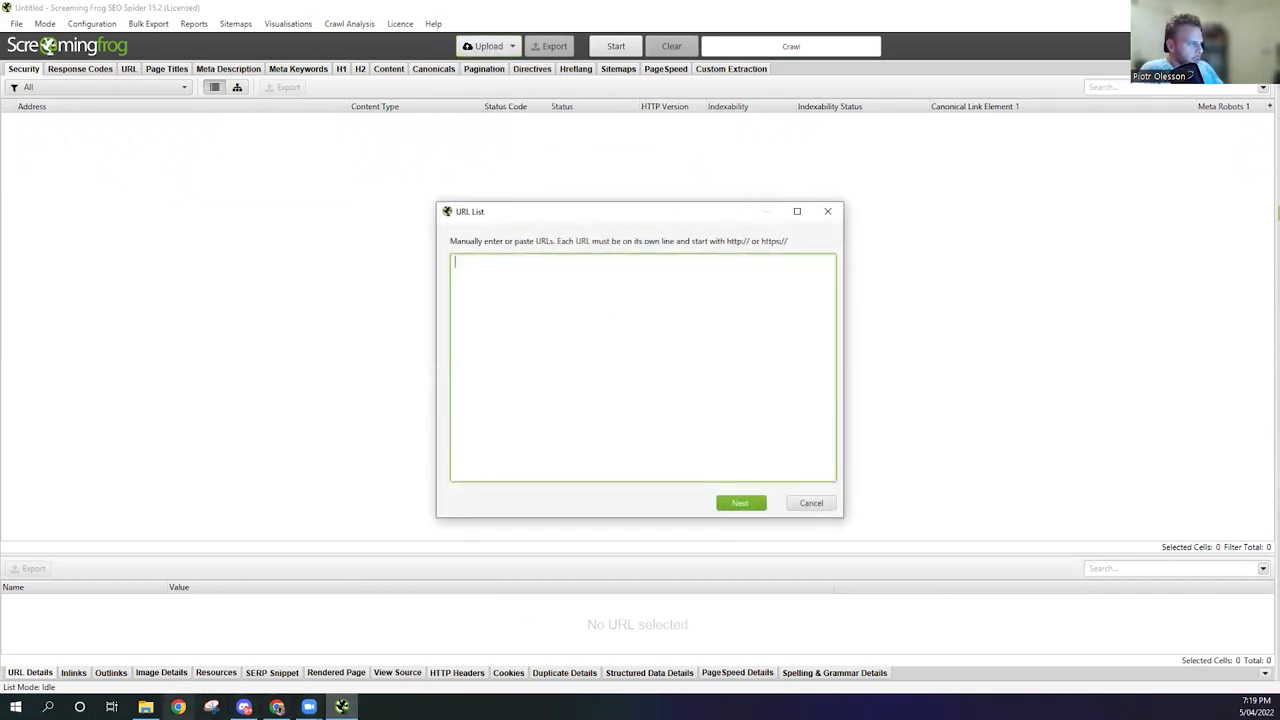
pyautogui.moveTo(244, 707)
pyautogui.click(250, 640)
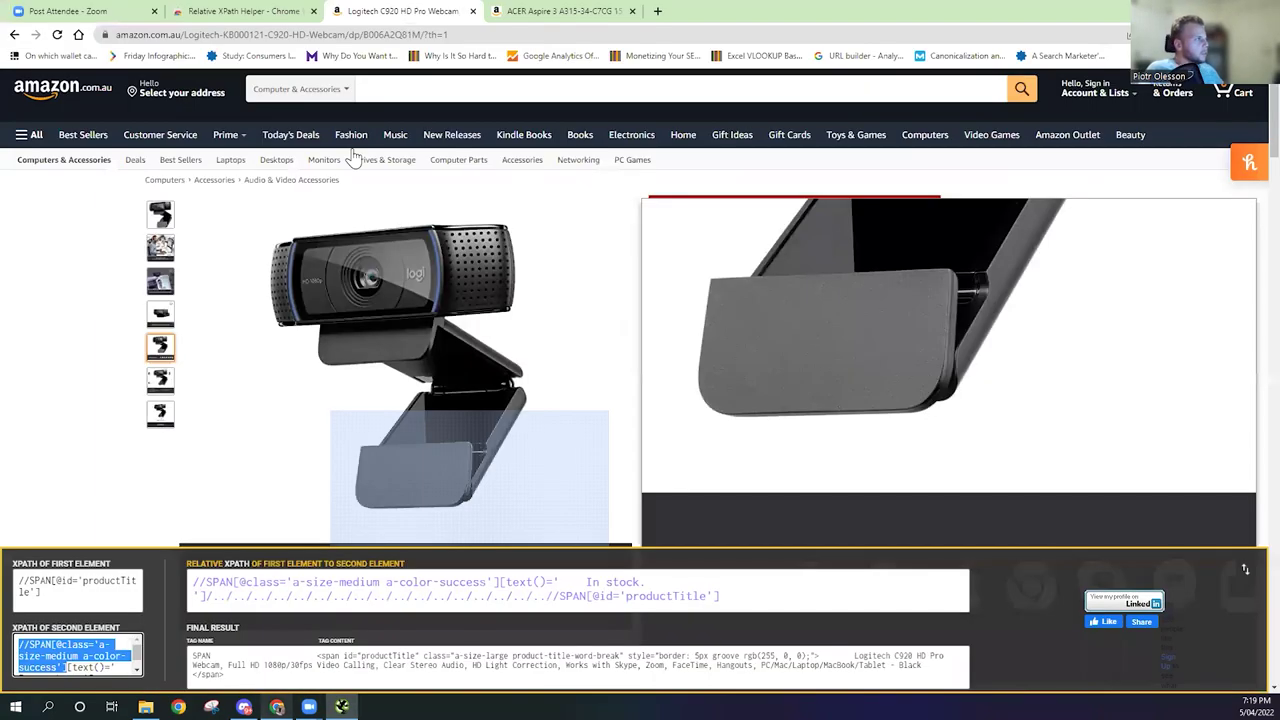
pyautogui.click(341, 33)
pyautogui.hotkey('ctrl', 'c')
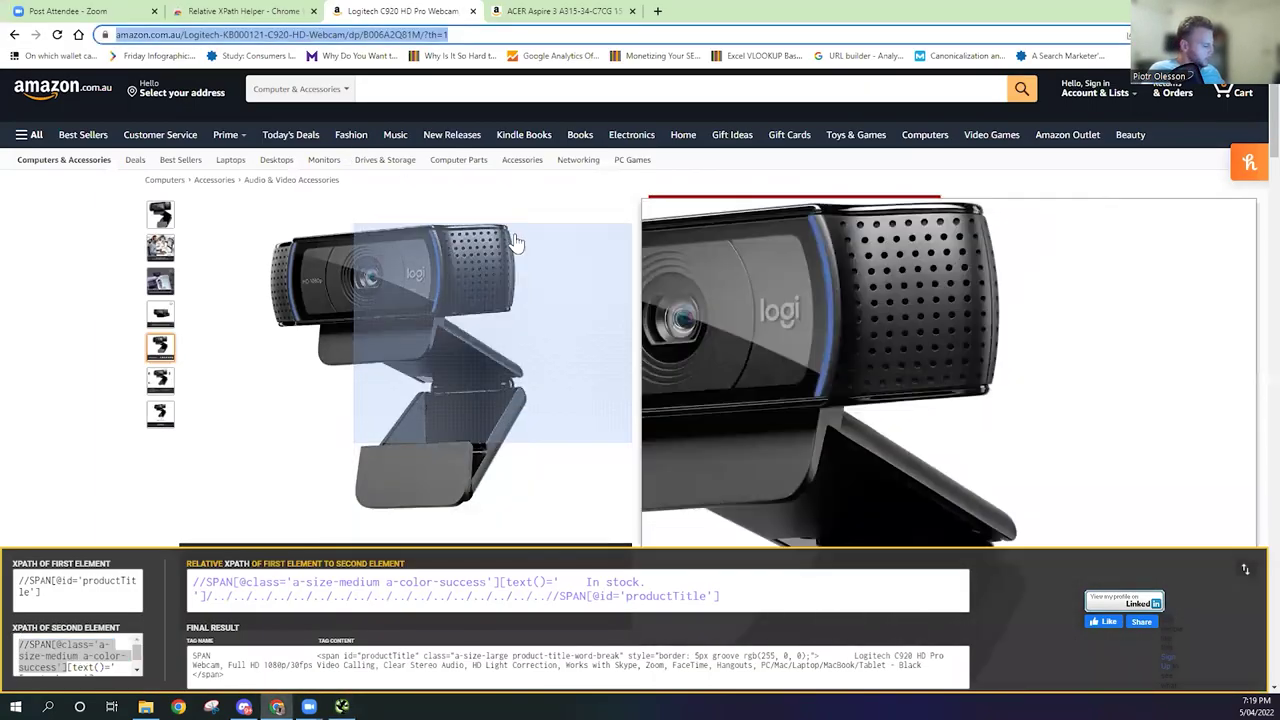
pyautogui.hotkey('alt', 'Tab')
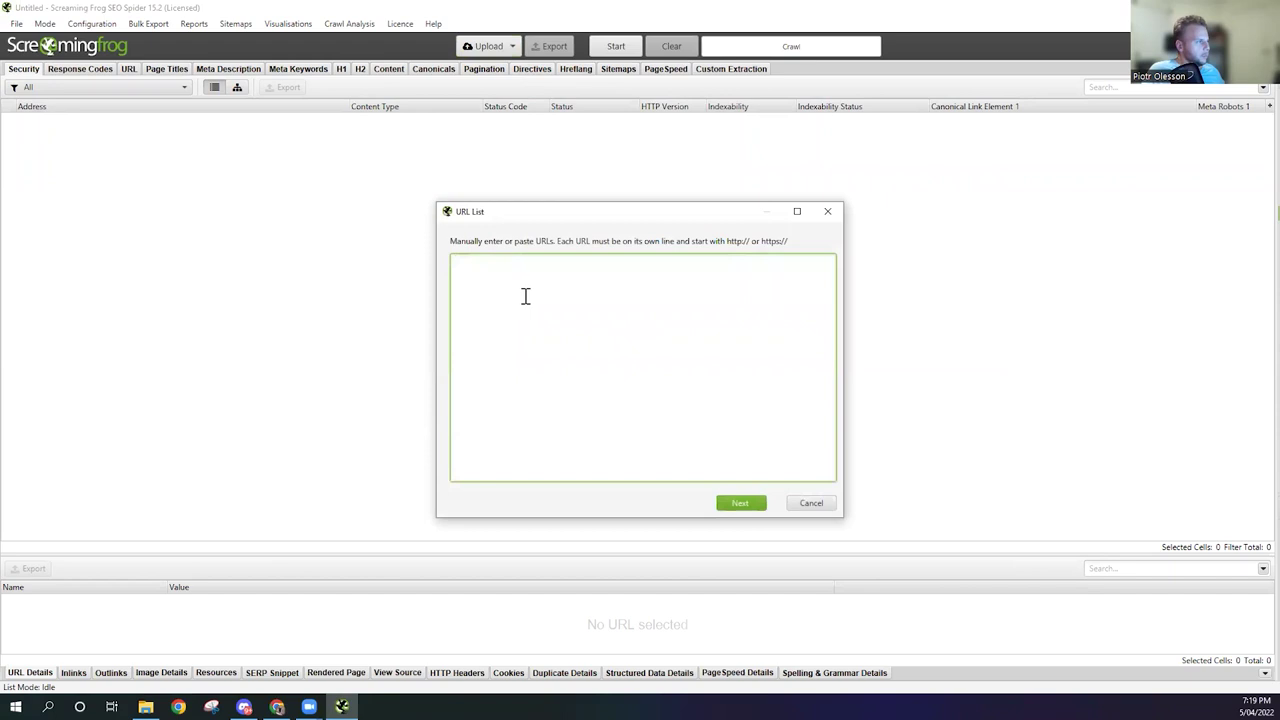
pyautogui.hotkey('ctrl', 'v')
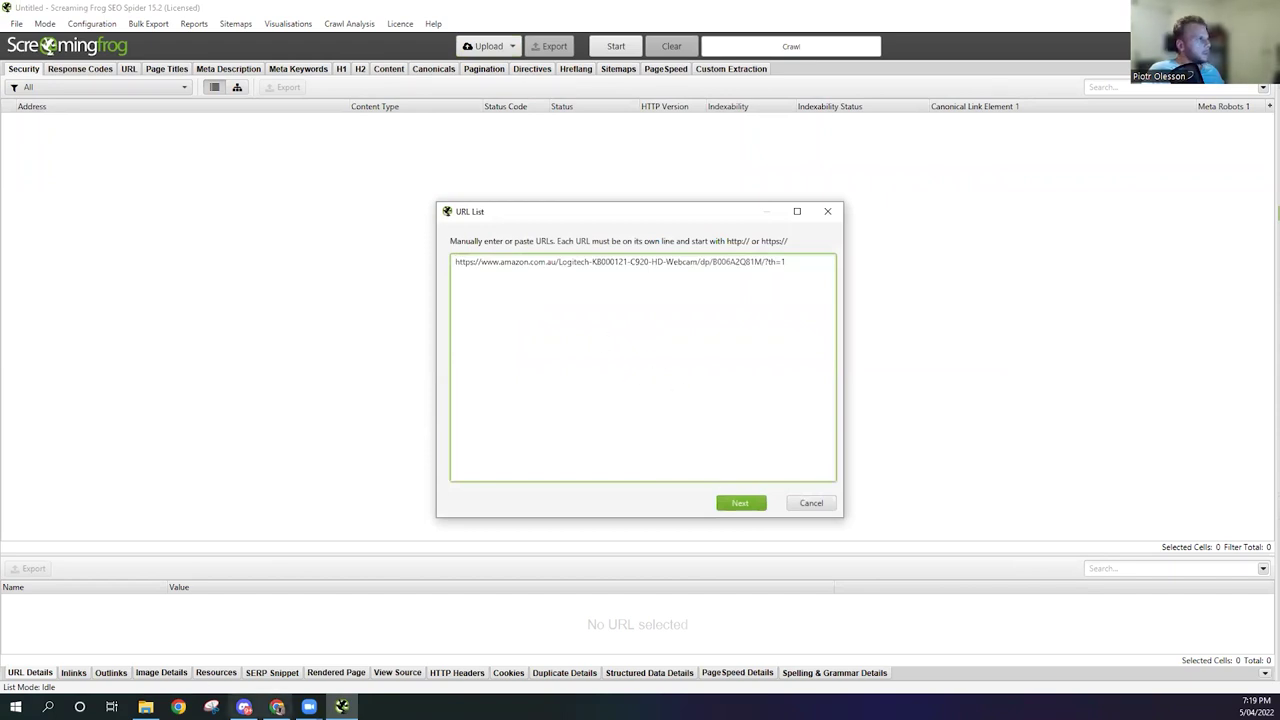
# Step: Add the ACER laptop product URL as a second line and submit both URLs
pyautogui.hotkey('alt', 'Tab')
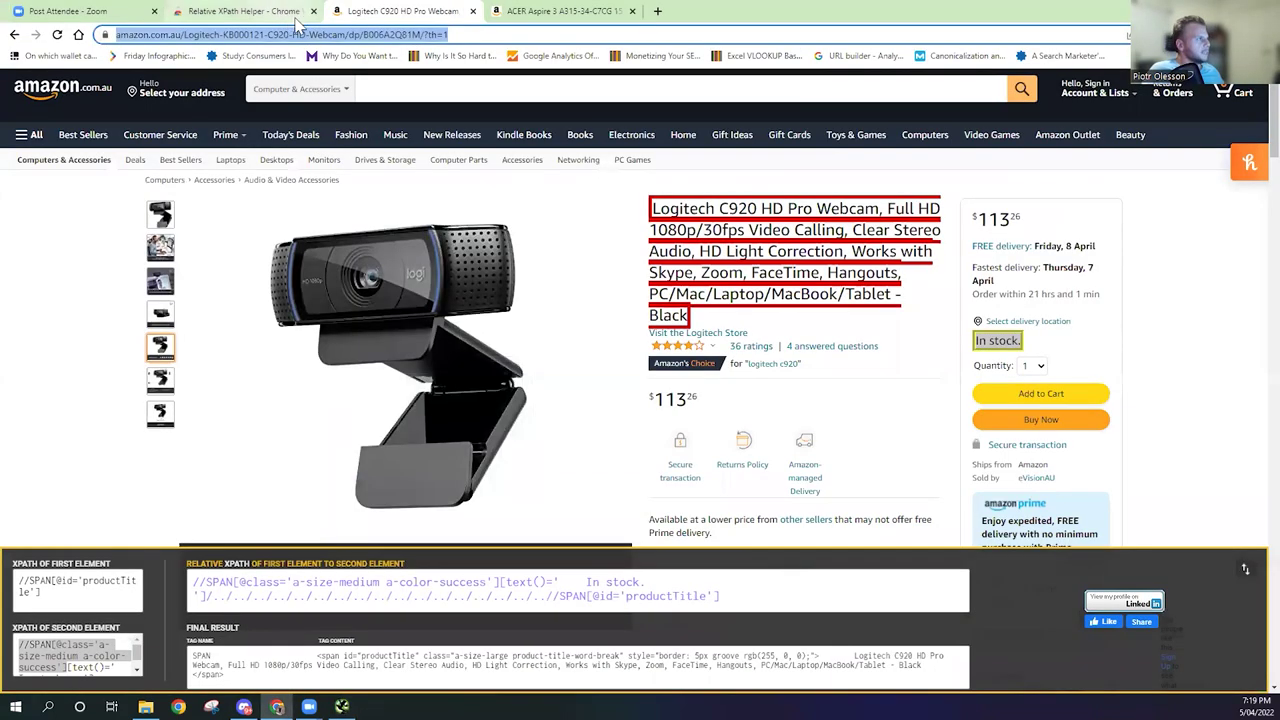
pyautogui.hotkey('ctrl', 'Tab')
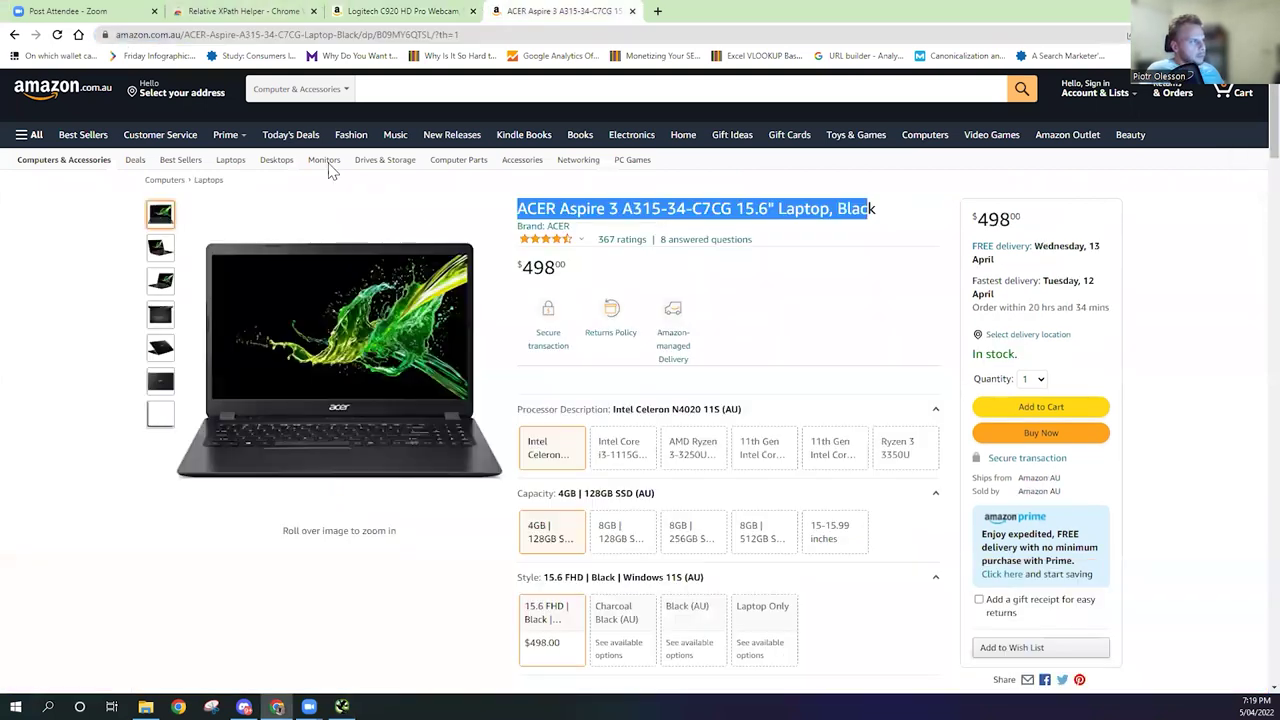
pyautogui.click(456, 38)
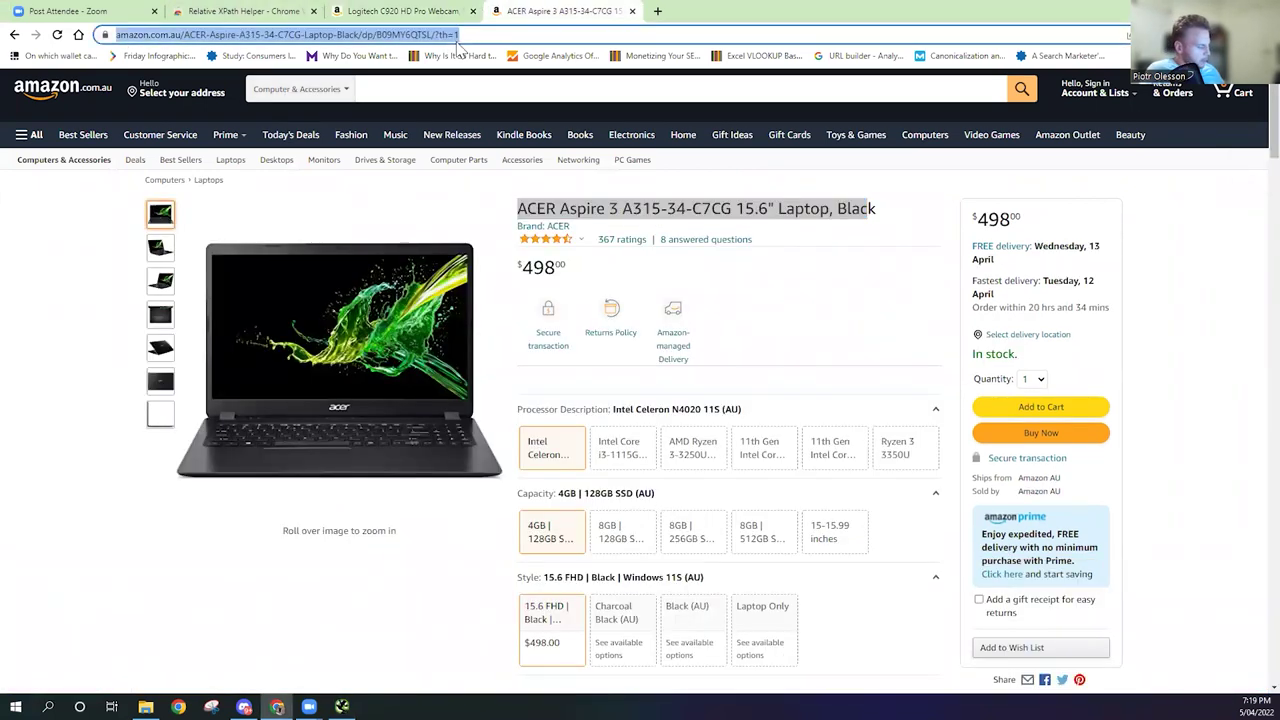
pyautogui.click(351, 594)
pyautogui.hotkey('alt', 'Tab')
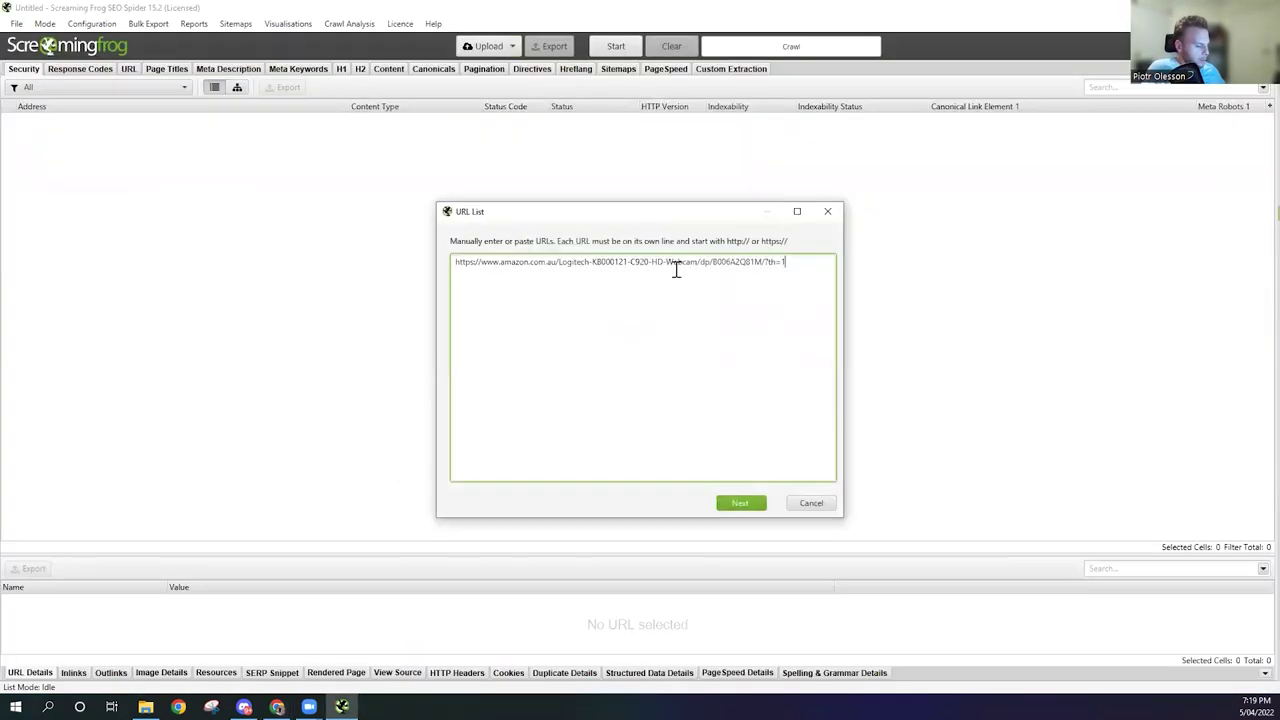
pyautogui.write('https://www.amazon.com.au/ACER-Aspire-A315-34-C7CG-Laptop-Black/dp/B09MY6QTSL/?th=1')
pyautogui.click(740, 503)
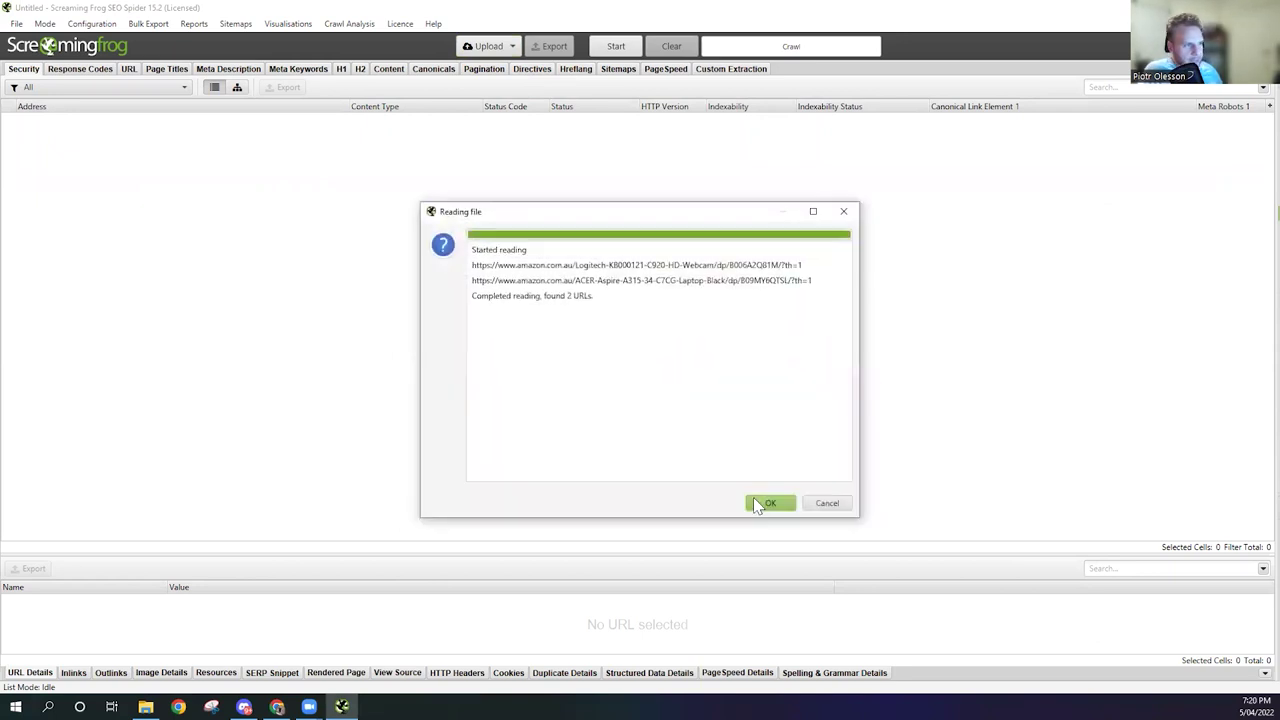
# Step: Crawl the 2 URLs and check the Custom Extraction tab's product titles and 'In stock.' values
pyautogui.click(770, 503)
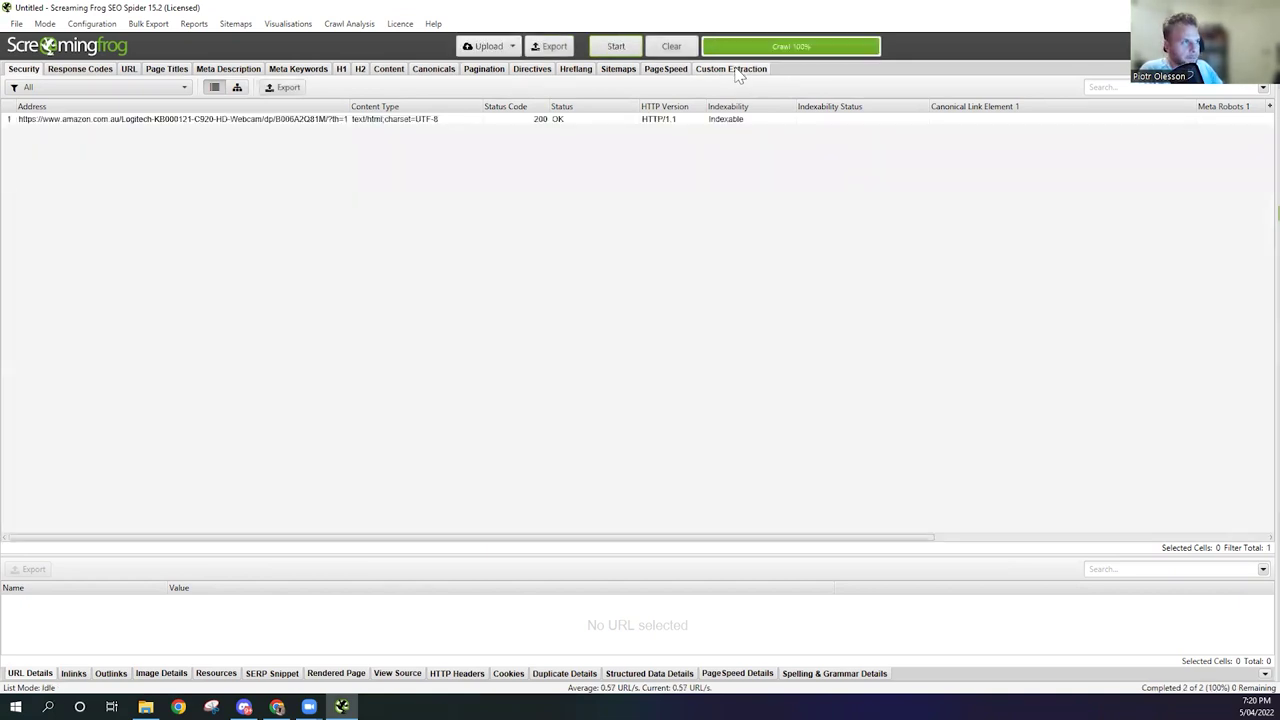
pyautogui.click(736, 70)
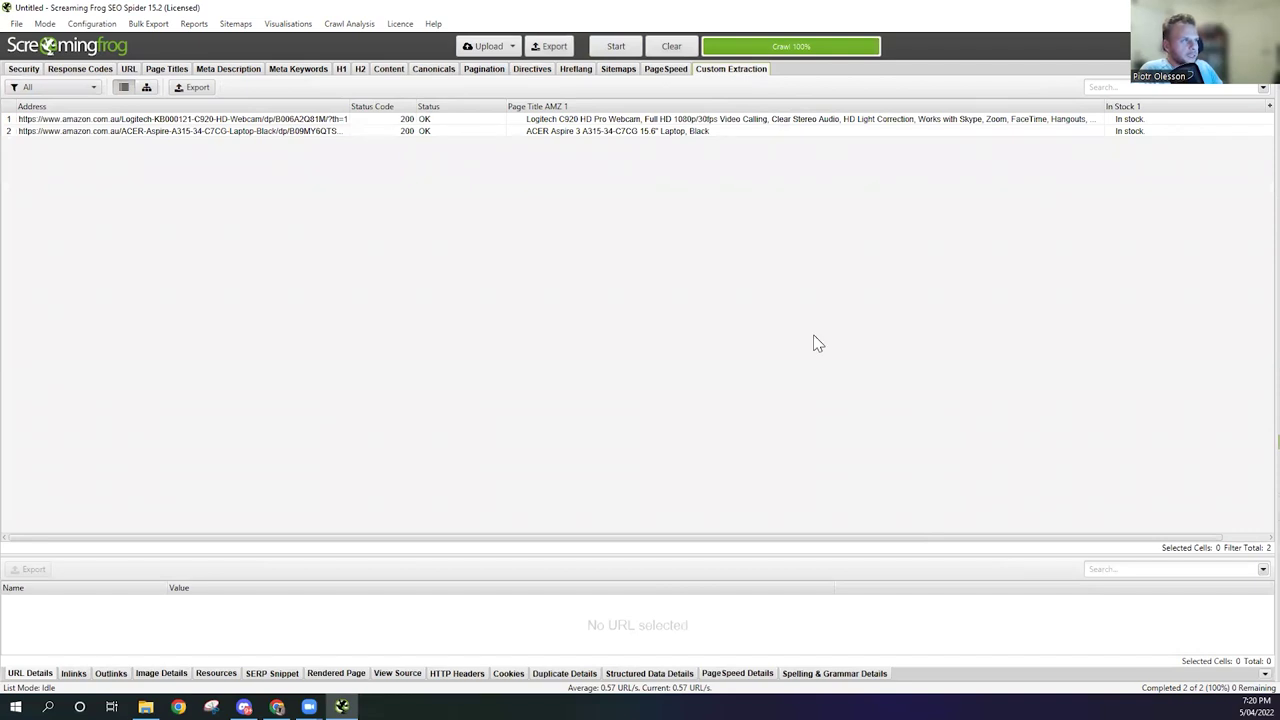
pyautogui.click(567, 134)
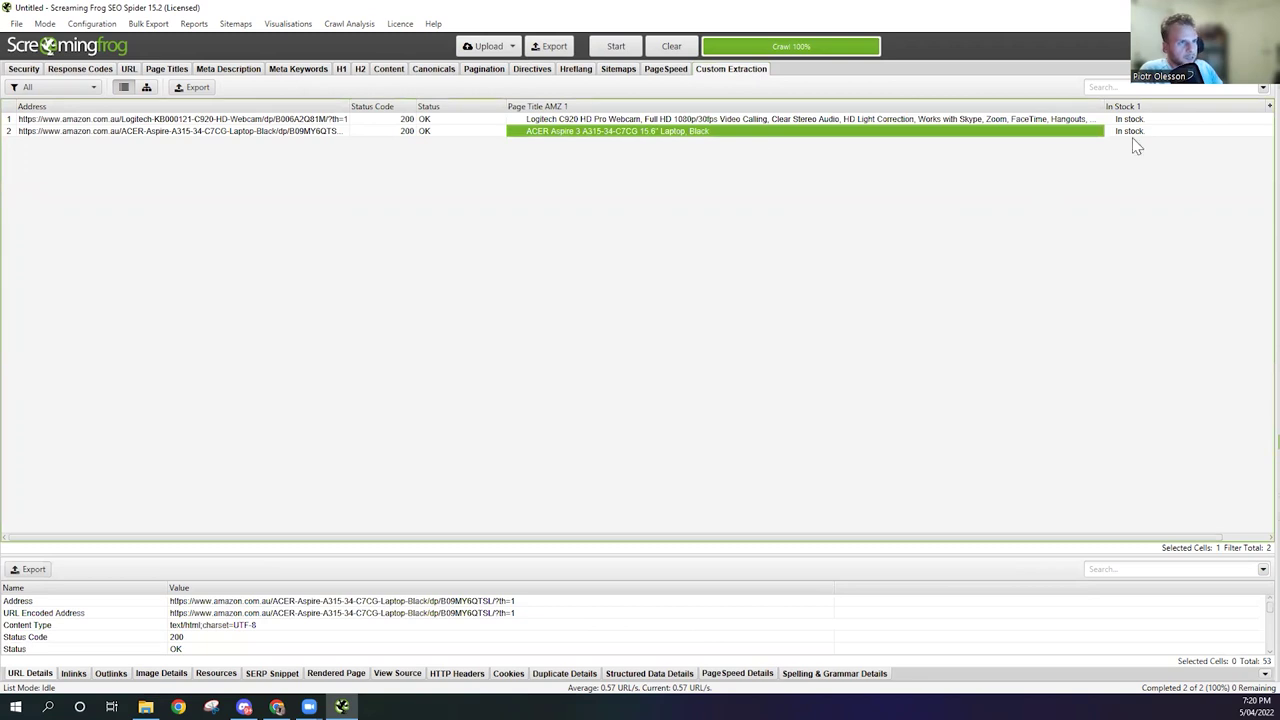
pyautogui.click(1160, 131)
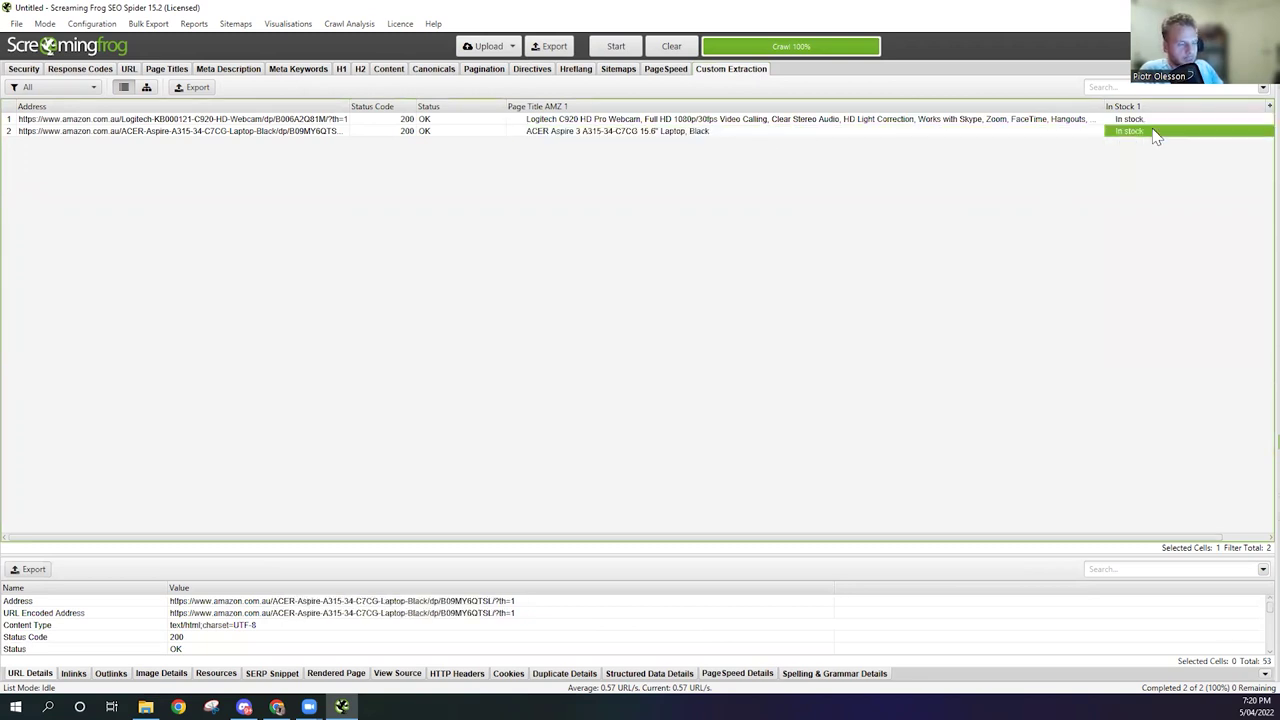